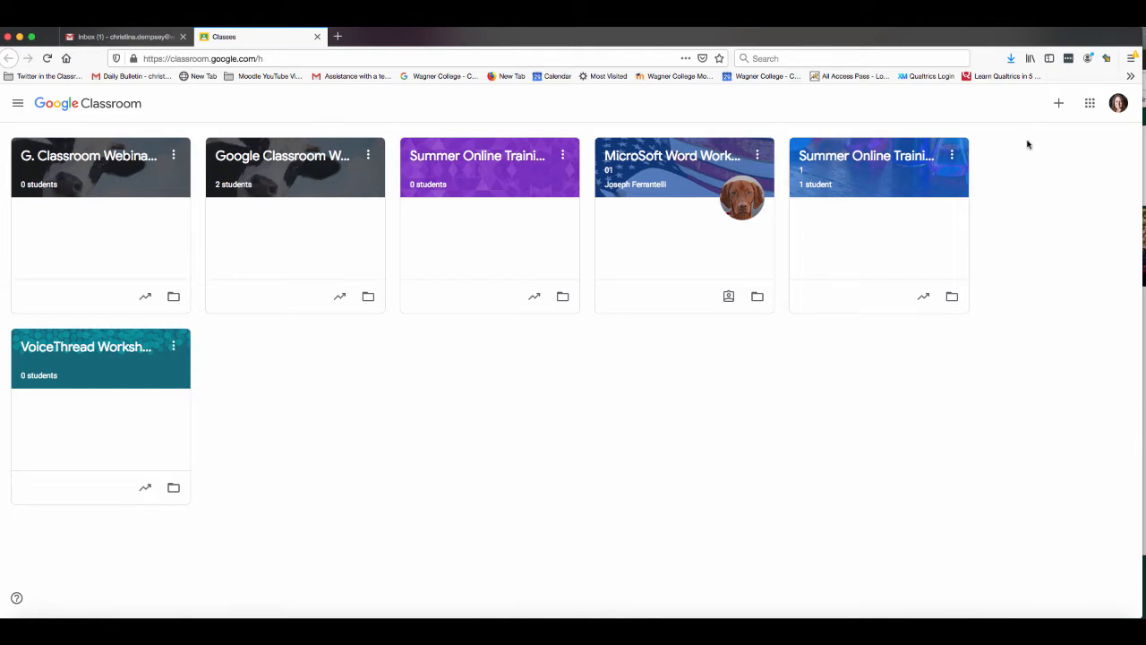
Create a new class named "Google Classroom Tutorial", leaving section, subject and room empty.
{"action": "left_click", "coordinate": [1060, 106]}
{"action": "left_click", "coordinate": [1052, 154]}
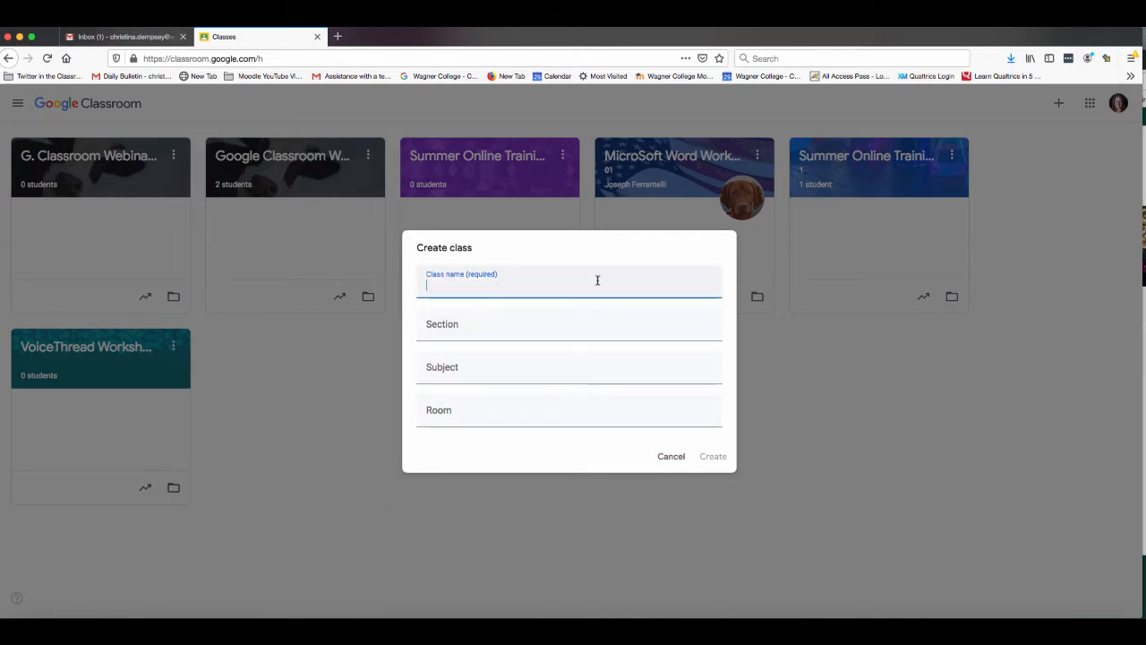
{"action": "type", "text": "Google Classroom Tutorial"}
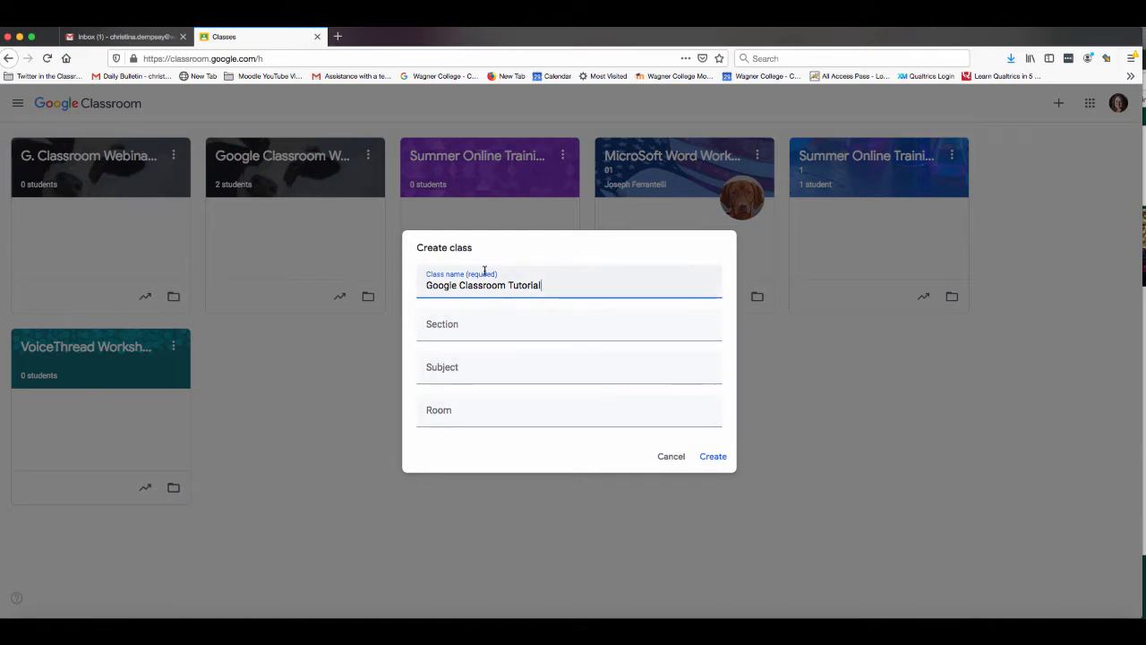
{"action": "left_click", "coordinate": [715, 456]}
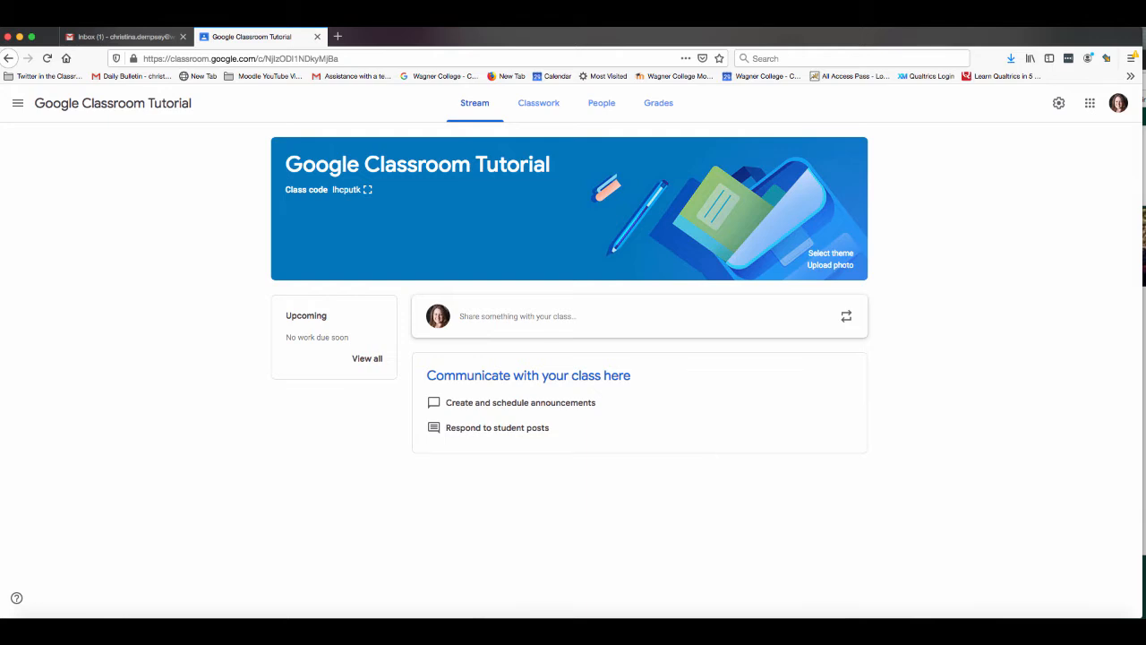
Invite the IT Training account to the class as a student.
{"action": "left_click", "coordinate": [602, 104]}
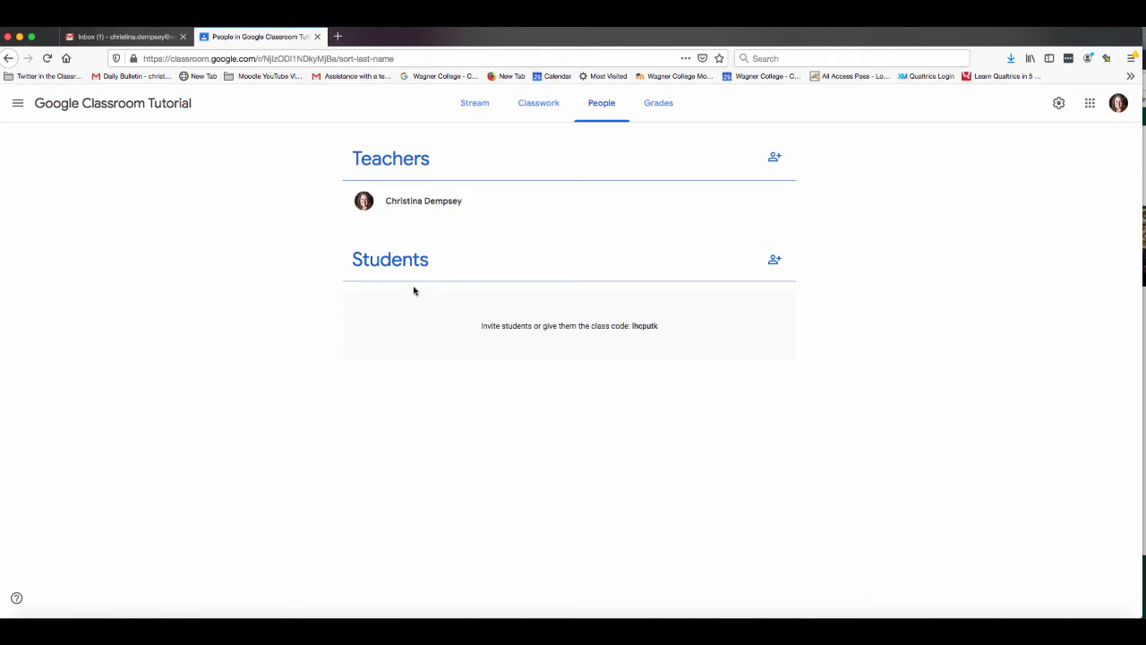
{"action": "left_click", "coordinate": [774, 262]}
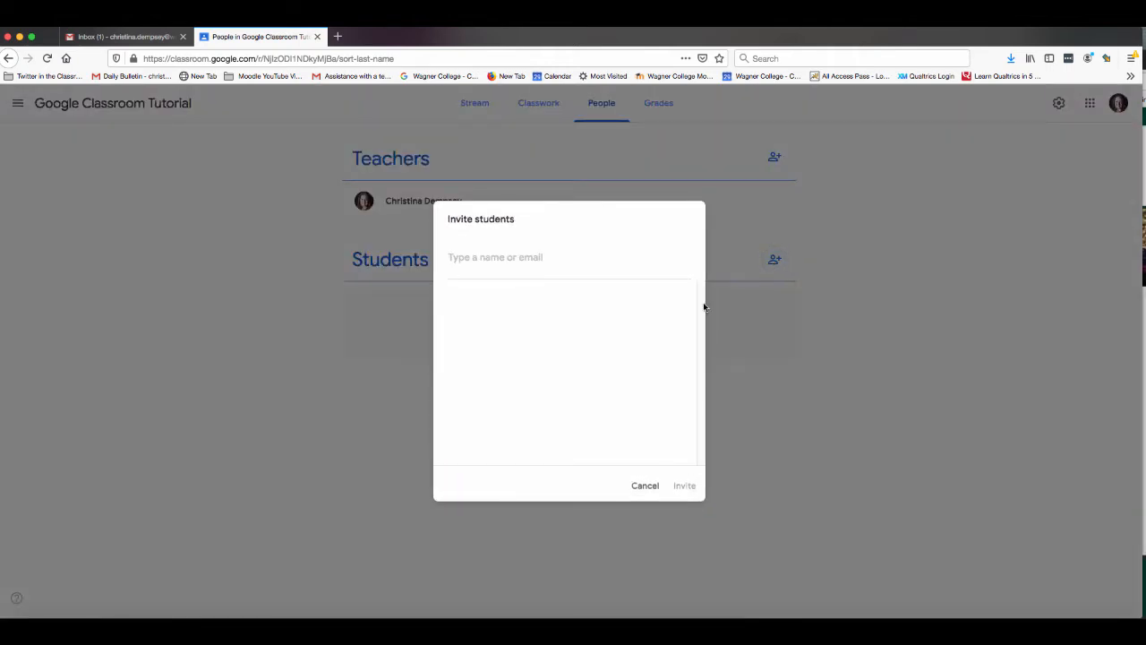
{"action": "type", "text": "ittrai"}
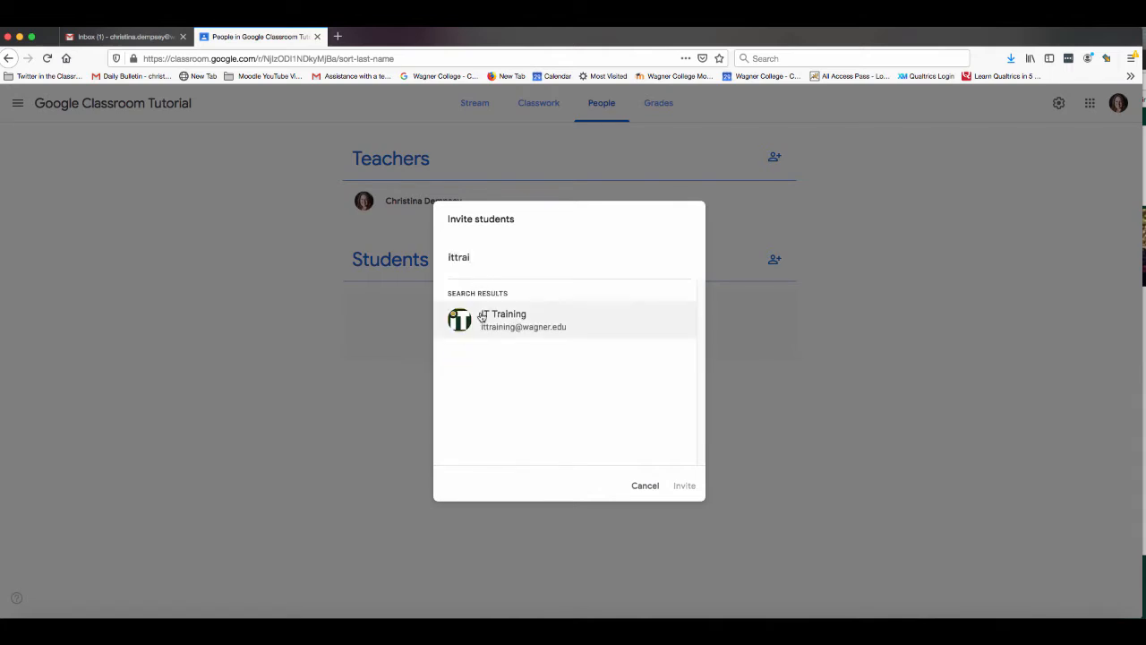
{"action": "left_click", "coordinate": [482, 317]}
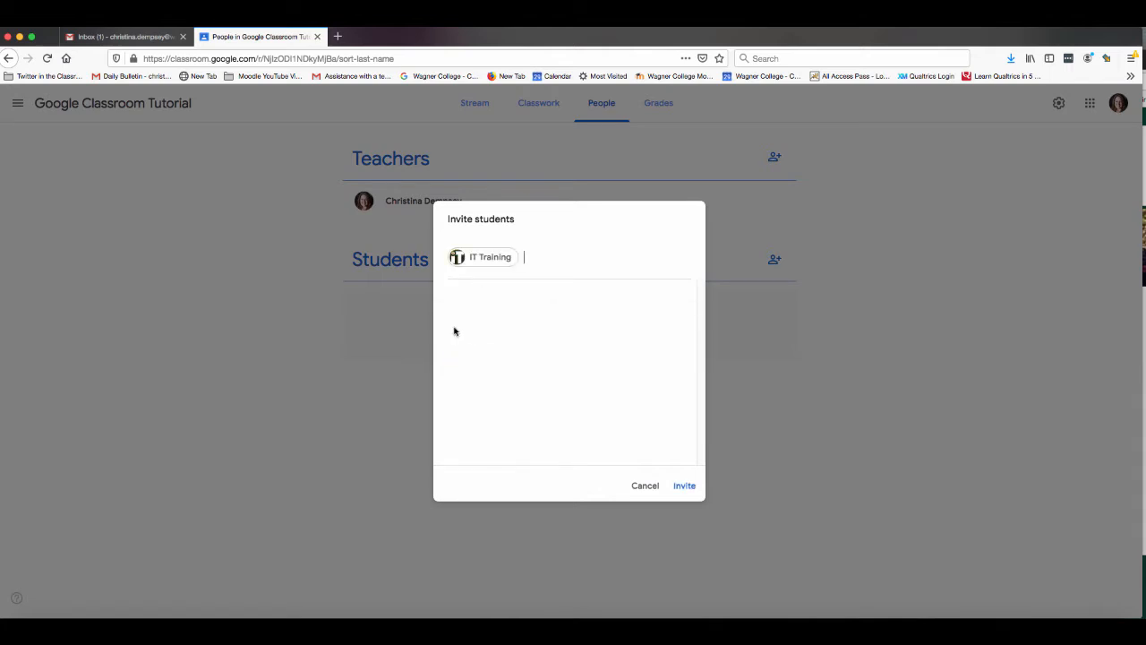
{"action": "left_click", "coordinate": [682, 487]}
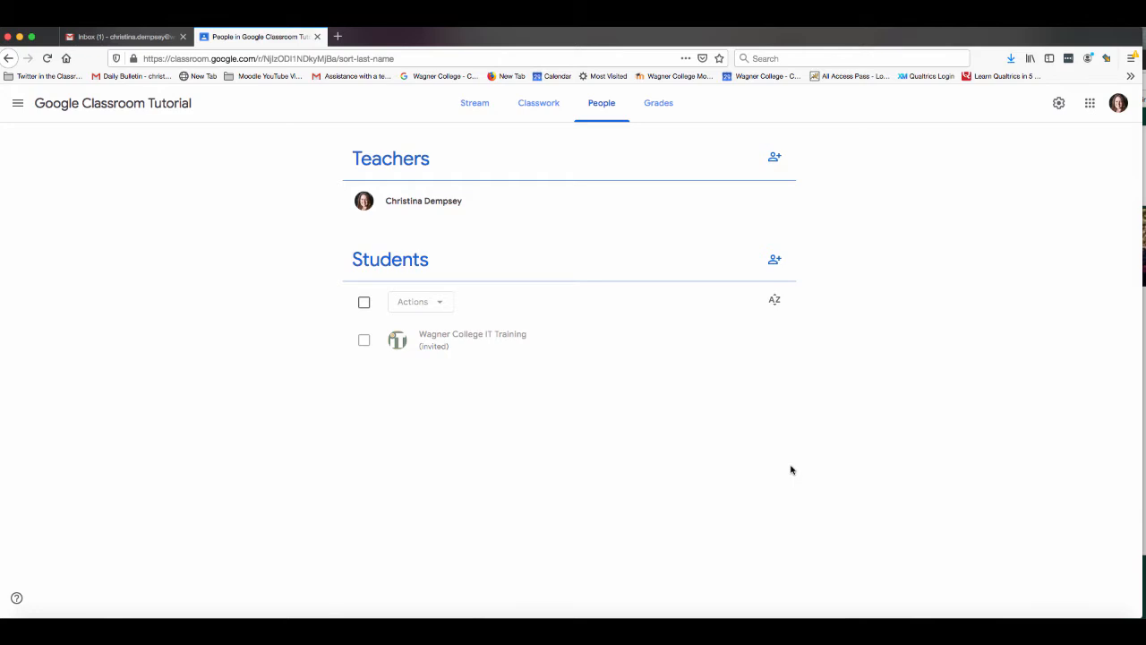
Display the class code enlarged from the class stream and close the enlarged view.
{"action": "left_click", "coordinate": [474, 104]}
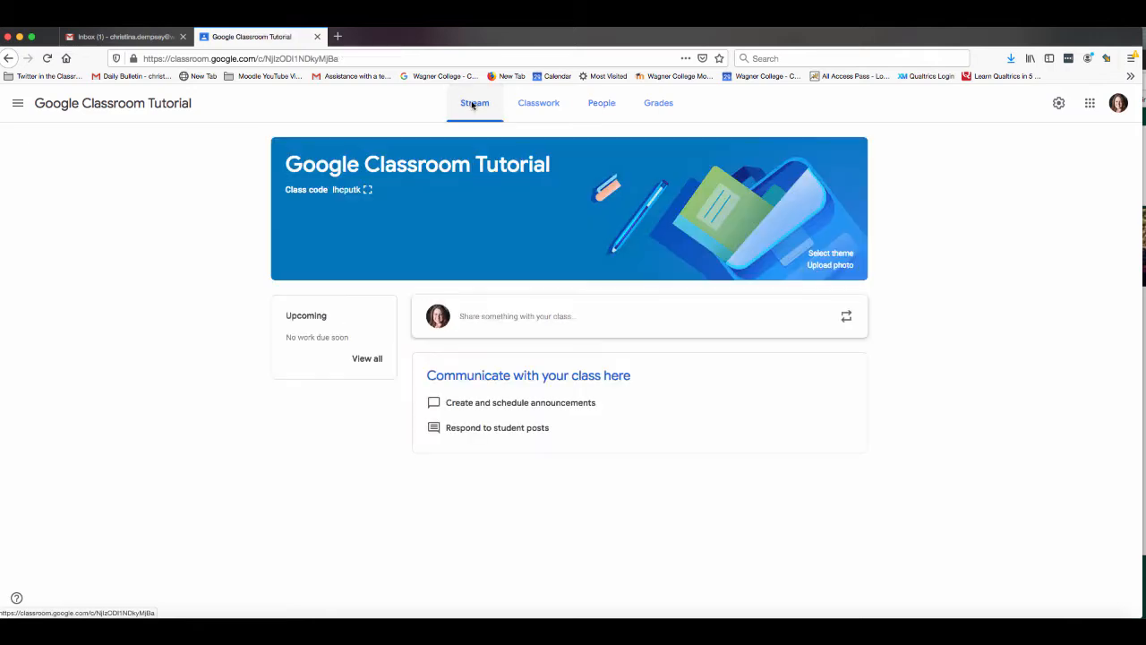
{"action": "left_click", "coordinate": [366, 191]}
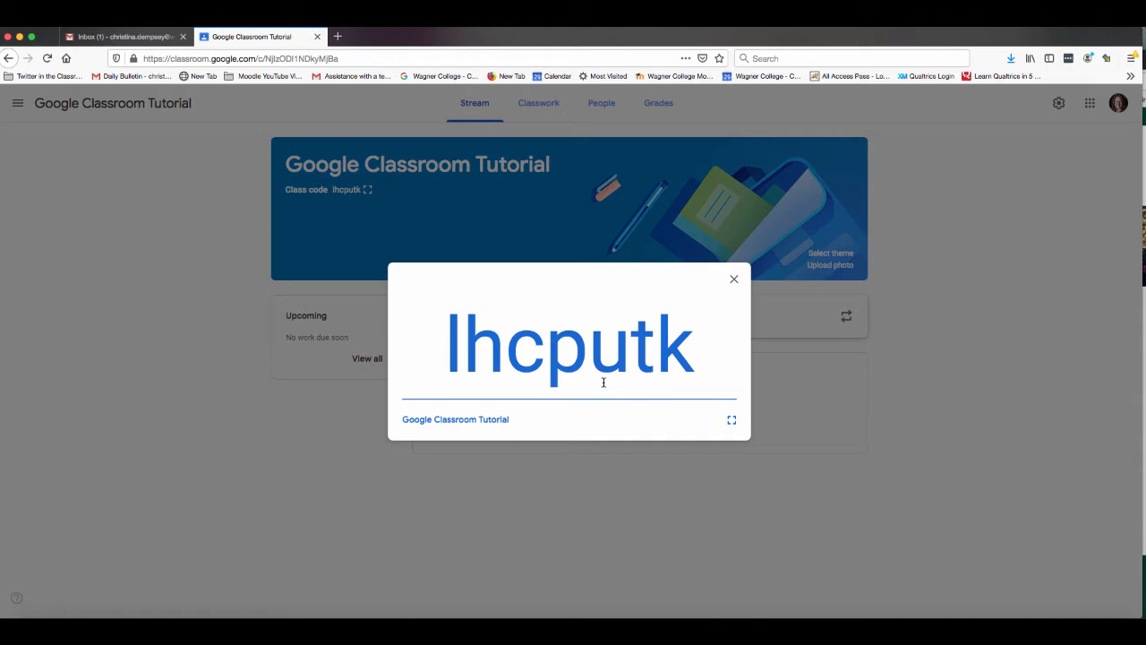
{"action": "left_click", "coordinate": [734, 279]}
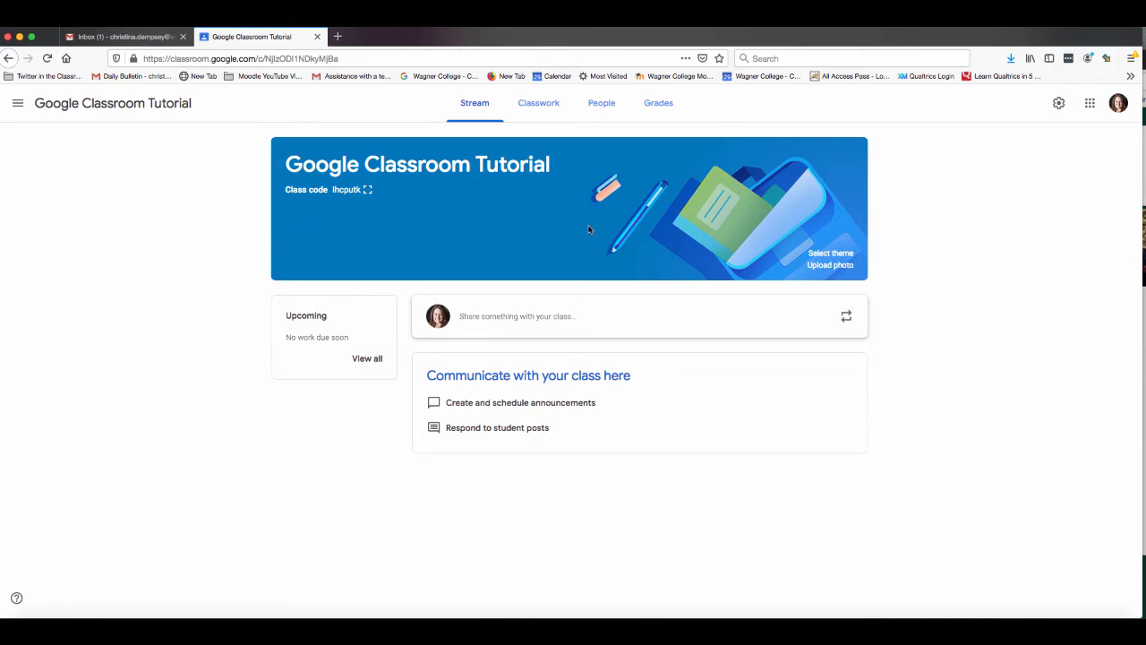
Browse the Sports, Arts, Math & Science and English & History class themes, leaving the gallery without choosing one.
{"action": "left_click", "coordinate": [849, 255]}
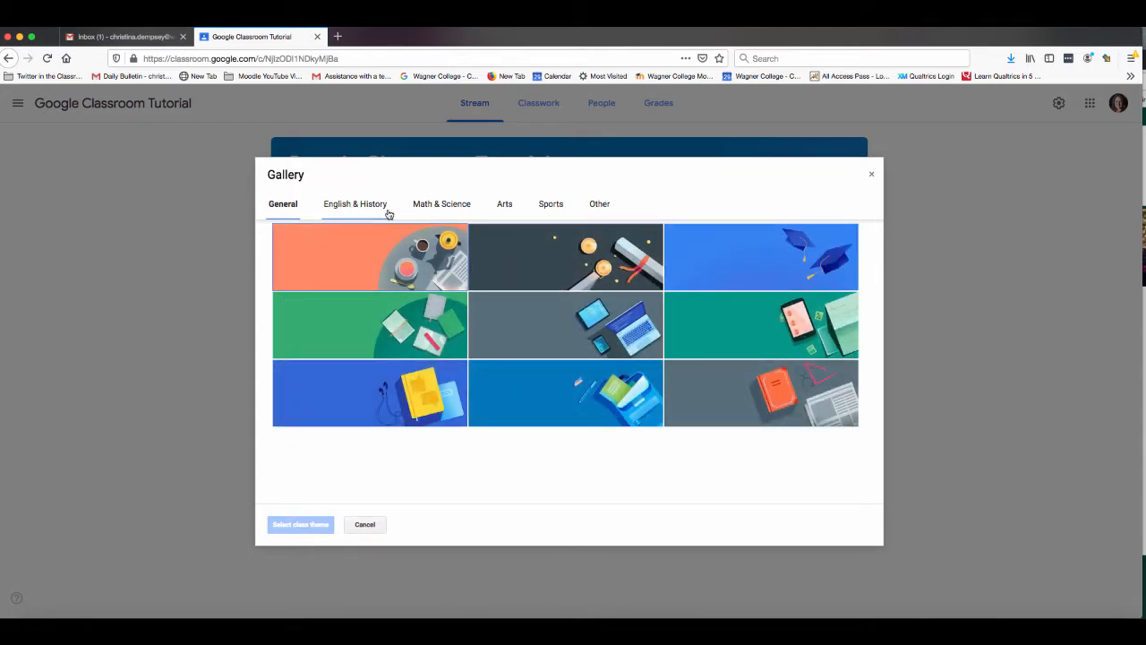
{"action": "left_click", "coordinate": [548, 209]}
{"action": "left_click", "coordinate": [507, 208]}
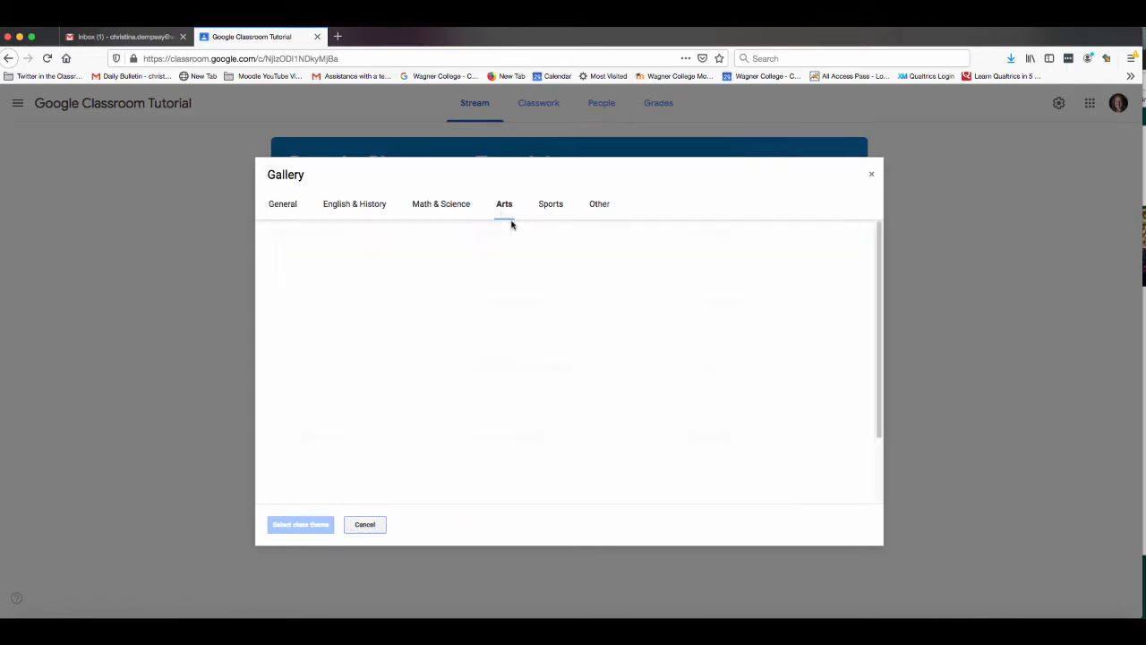
{"action": "left_click", "coordinate": [443, 205]}
{"action": "left_click", "coordinate": [376, 210]}
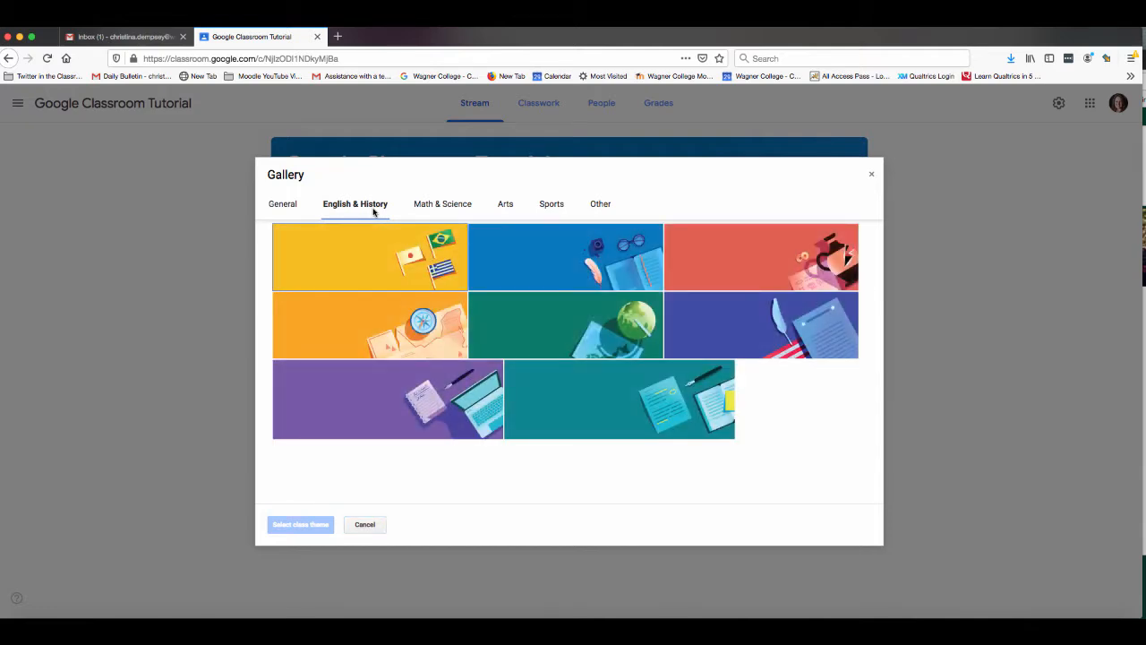
{"action": "left_click", "coordinate": [872, 177]}
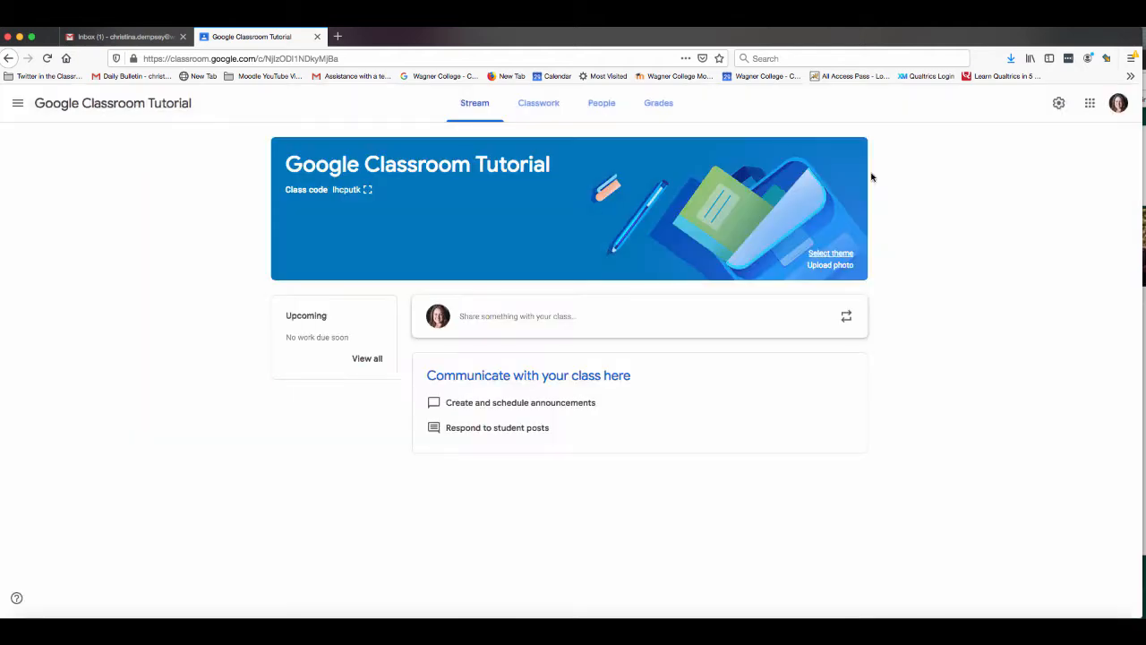
Upload Cow.jpg as the class header photo, cropped at full image width across the cow's face, and apply it as the class theme.
{"action": "left_click", "coordinate": [830, 266]}
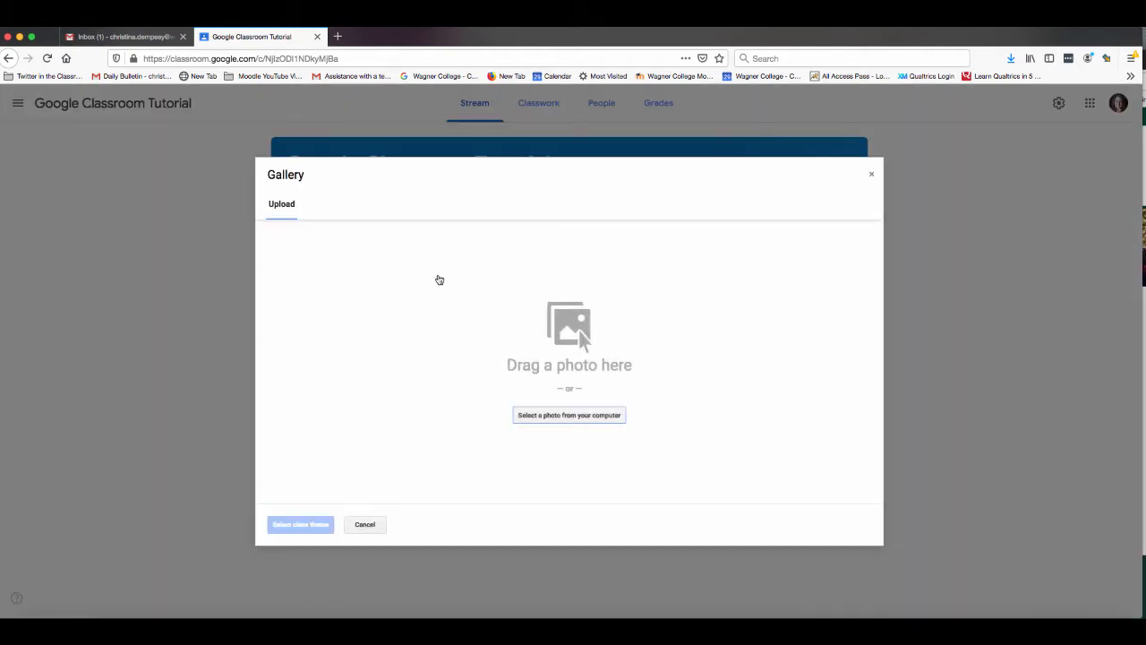
{"action": "left_click", "coordinate": [584, 416]}
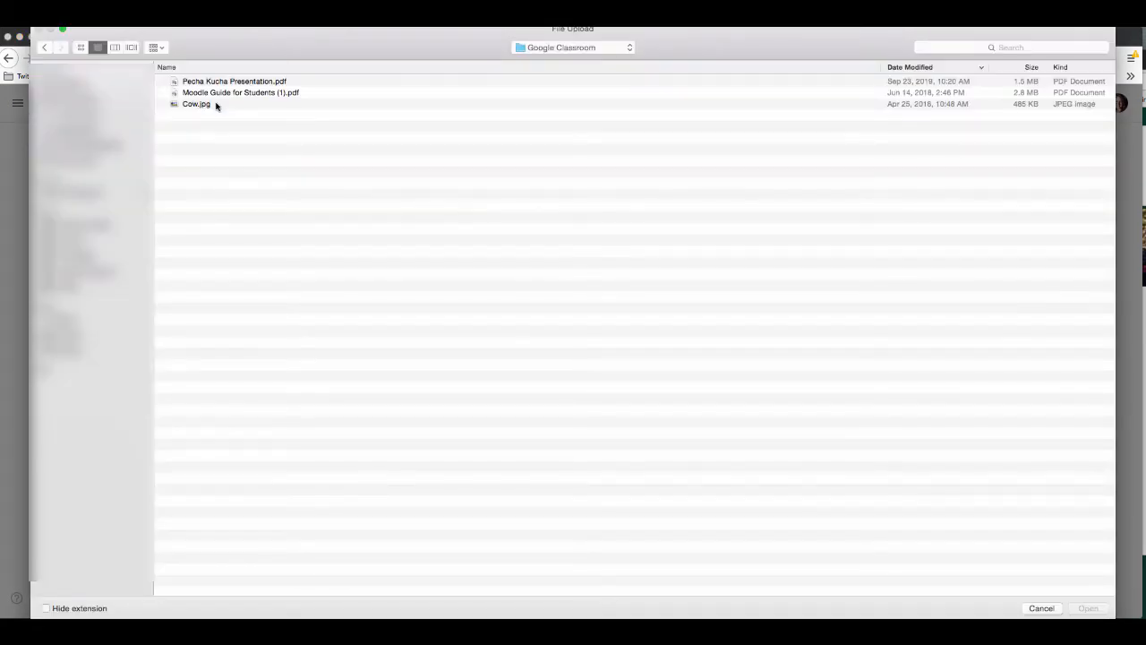
{"action": "left_click", "coordinate": [216, 105]}
{"action": "key", "text": "Return"}
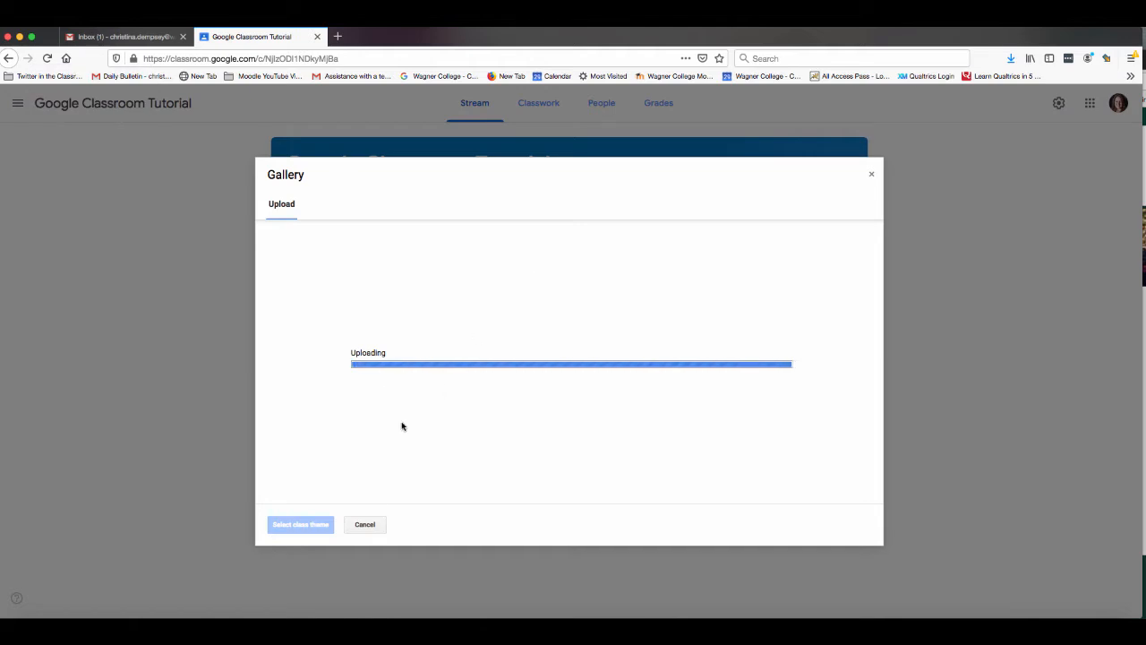
{"action": "left_click_drag", "start_coordinate": [540, 383], "coordinate": [508, 311]}
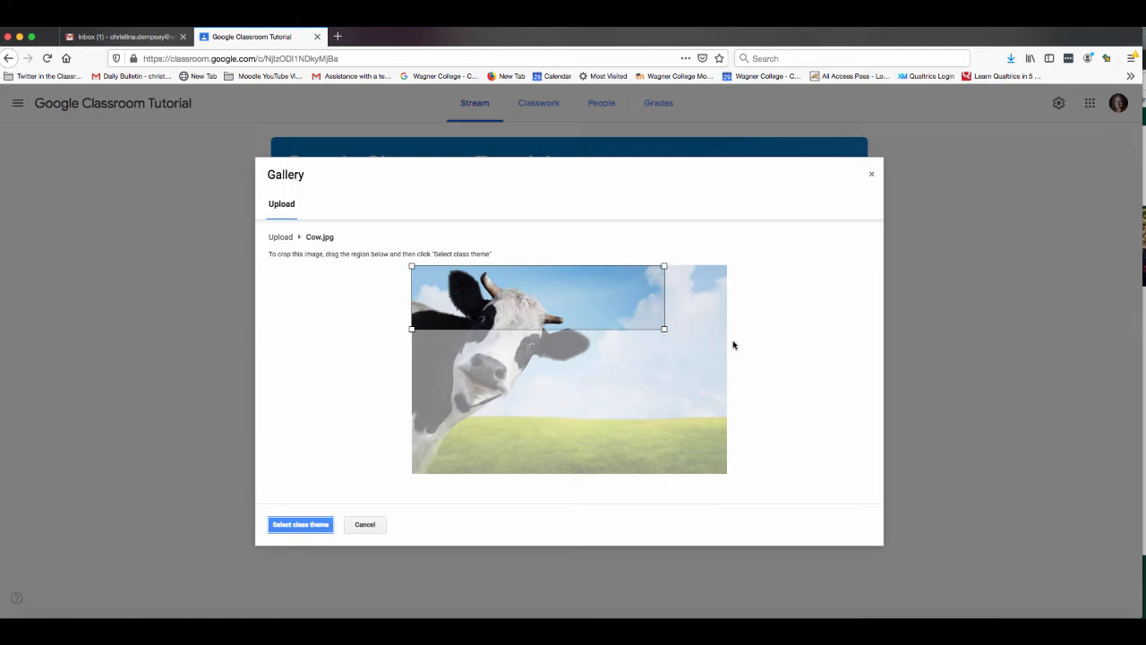
{"action": "left_click_drag", "start_coordinate": [664, 330], "coordinate": [601, 351]}
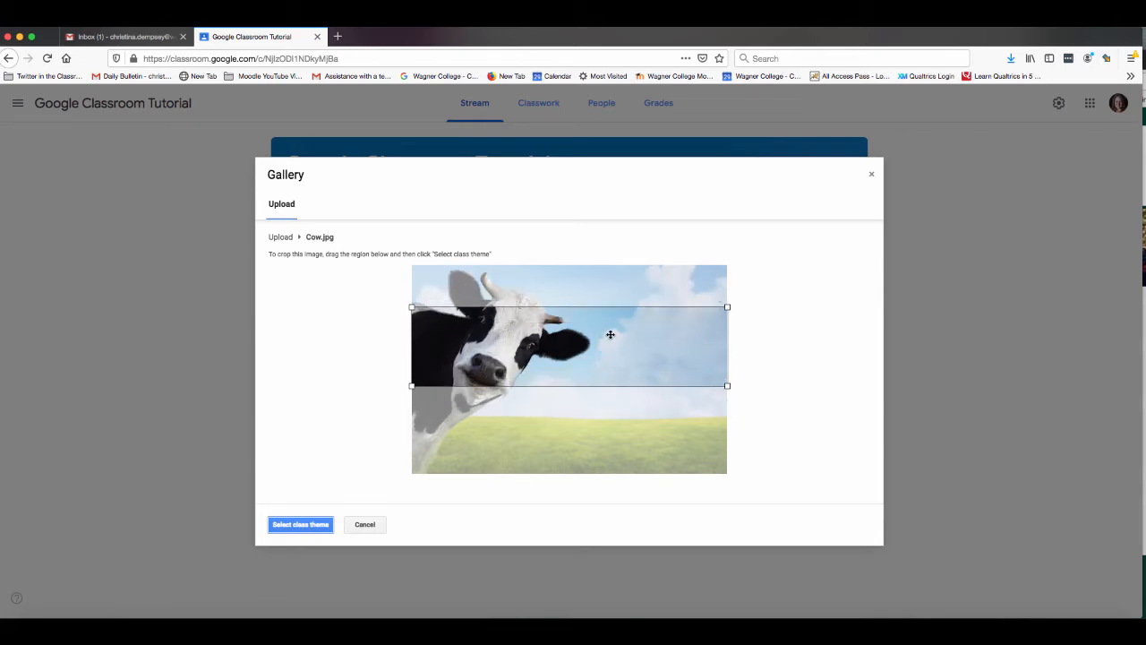
{"action": "left_click_drag", "start_coordinate": [609, 334], "coordinate": [608, 336]}
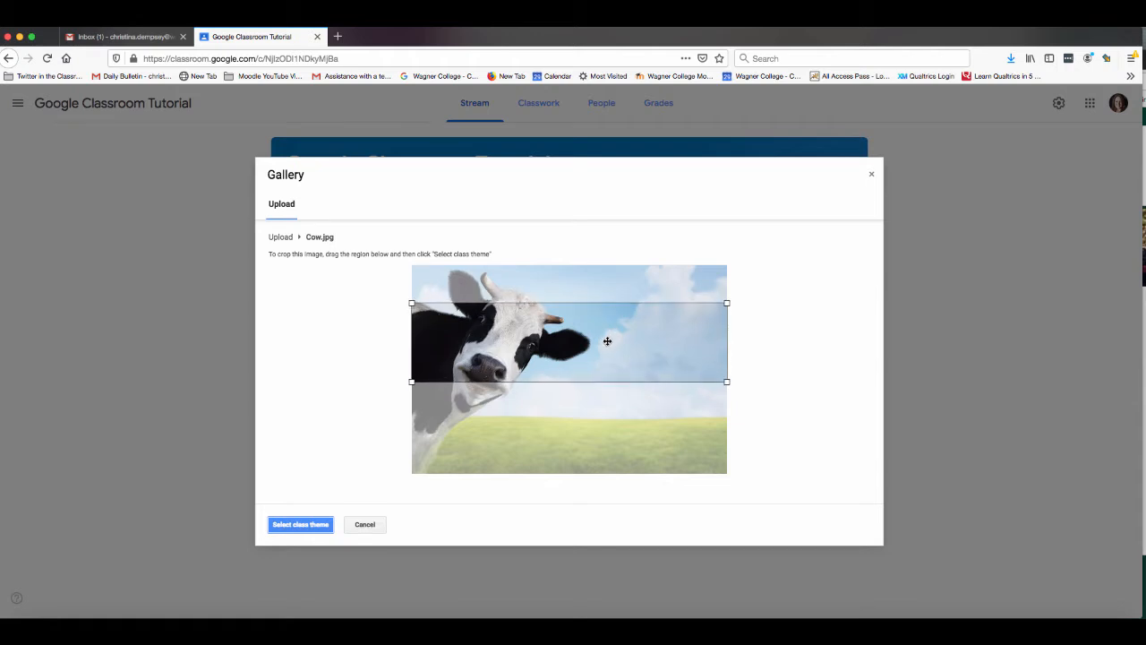
{"action": "left_click", "coordinate": [290, 526]}
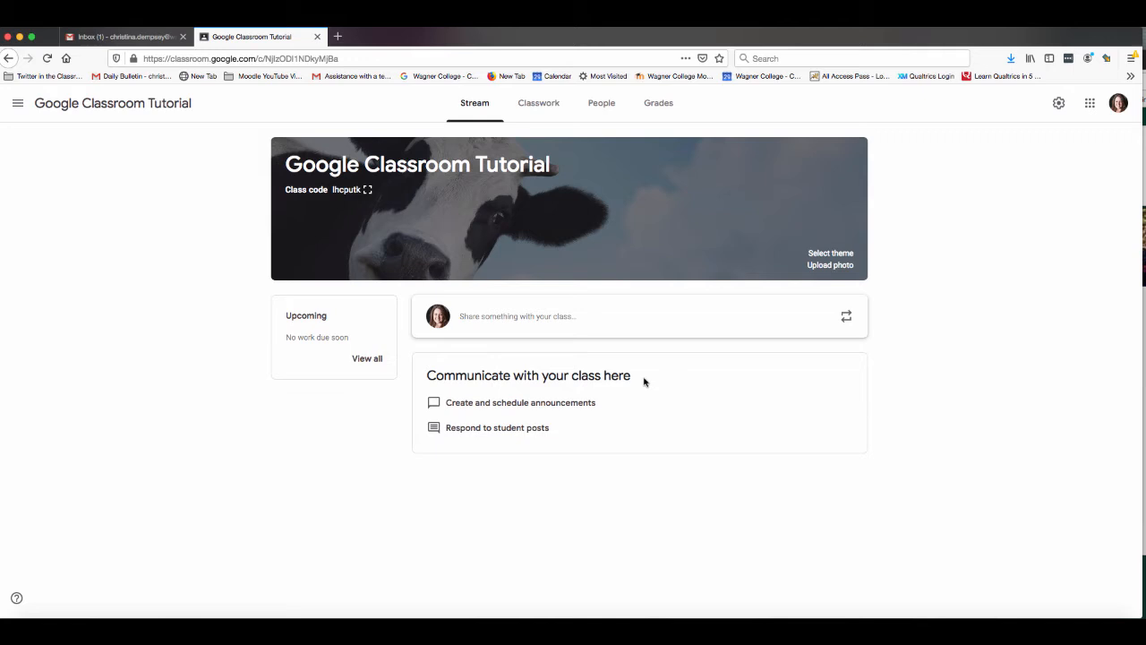
Post the announcement "Please remember to bring your textbooks to class on Tuesday!" to all students.
{"action": "left_click", "coordinate": [562, 320]}
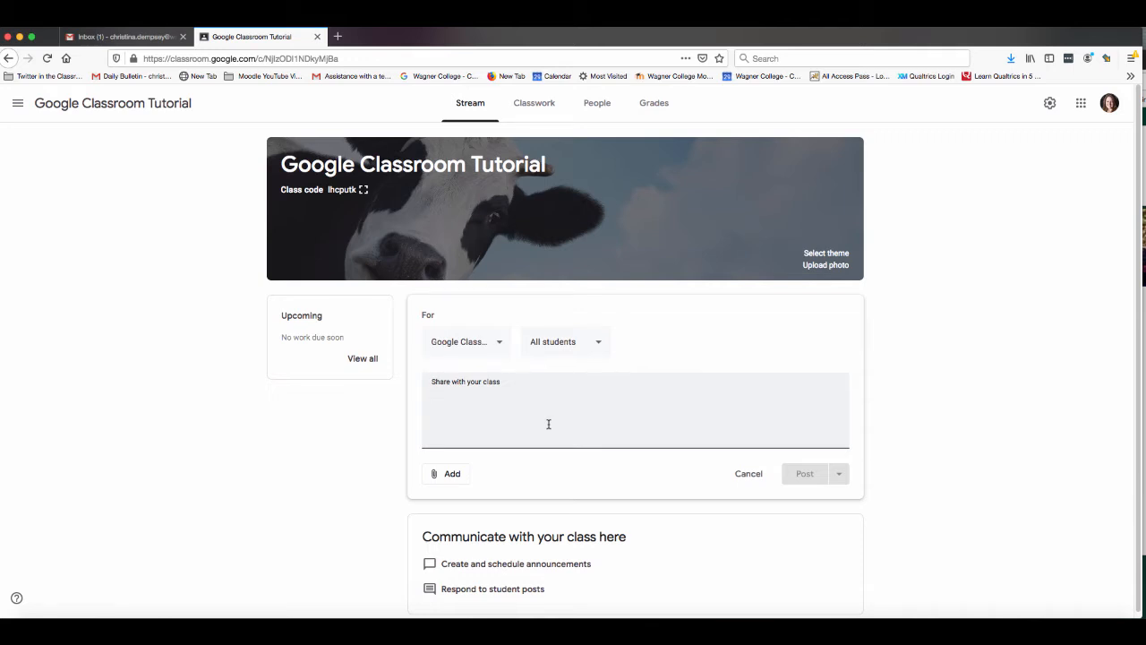
{"action": "type", "text": "Please remember to bring your textbooks to class on Tuesday!"}
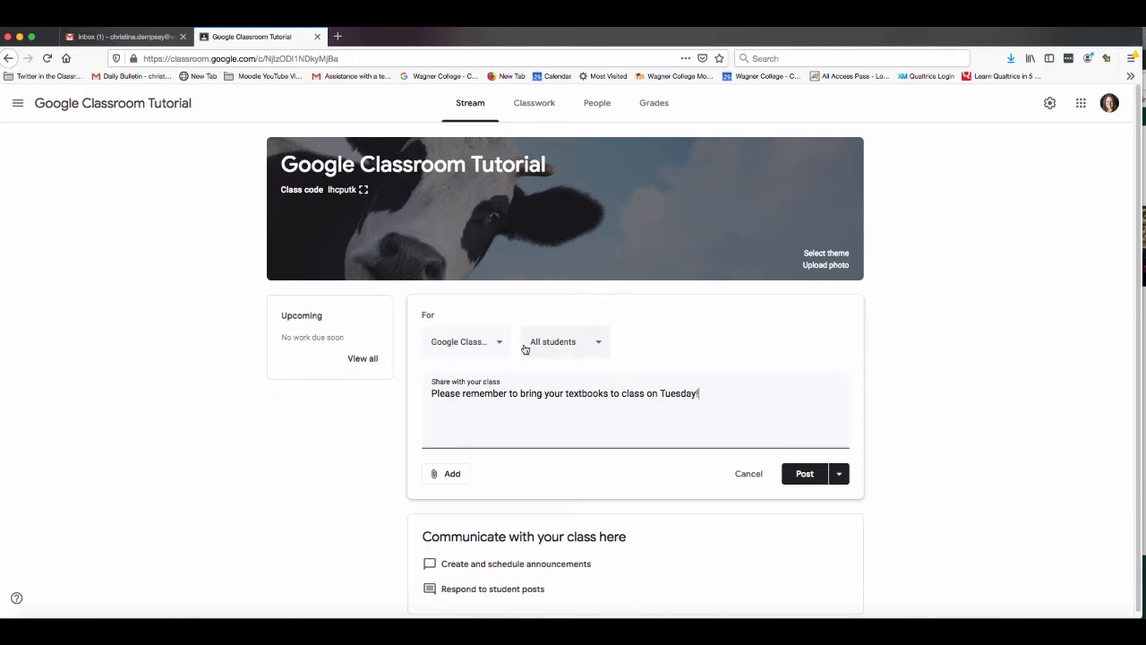
{"action": "left_click", "coordinate": [812, 475]}
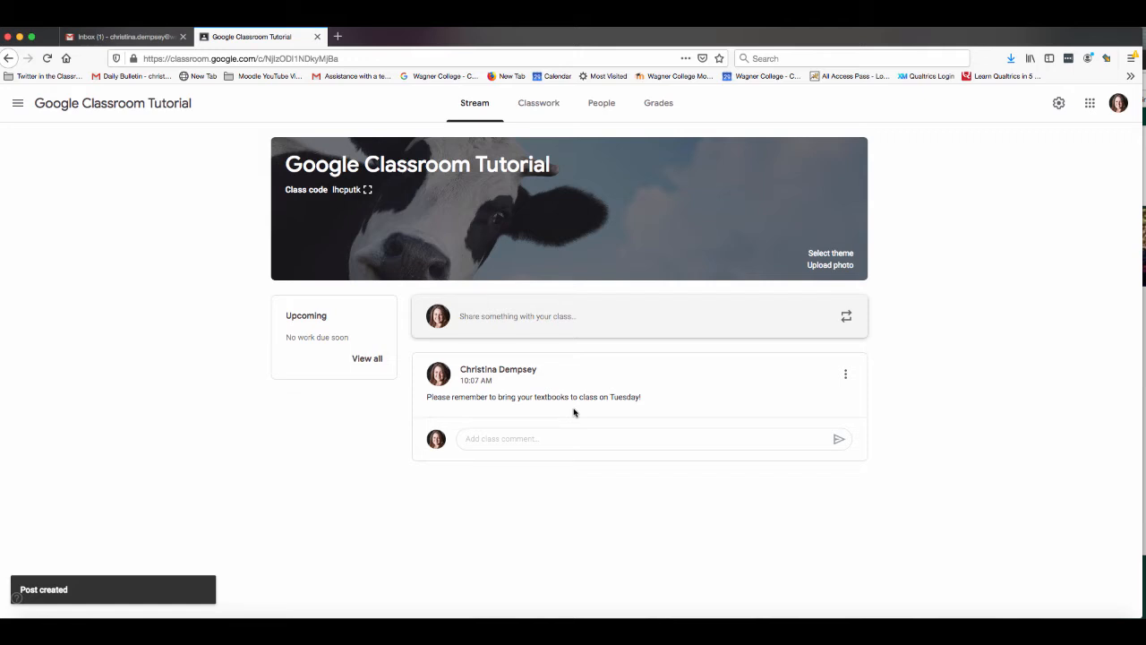
Start a new announcement and attach "Moodle Guide for Students (1).pdf" to it from the computer.
{"action": "left_click", "coordinate": [543, 317]}
{"action": "left_click", "coordinate": [447, 478]}
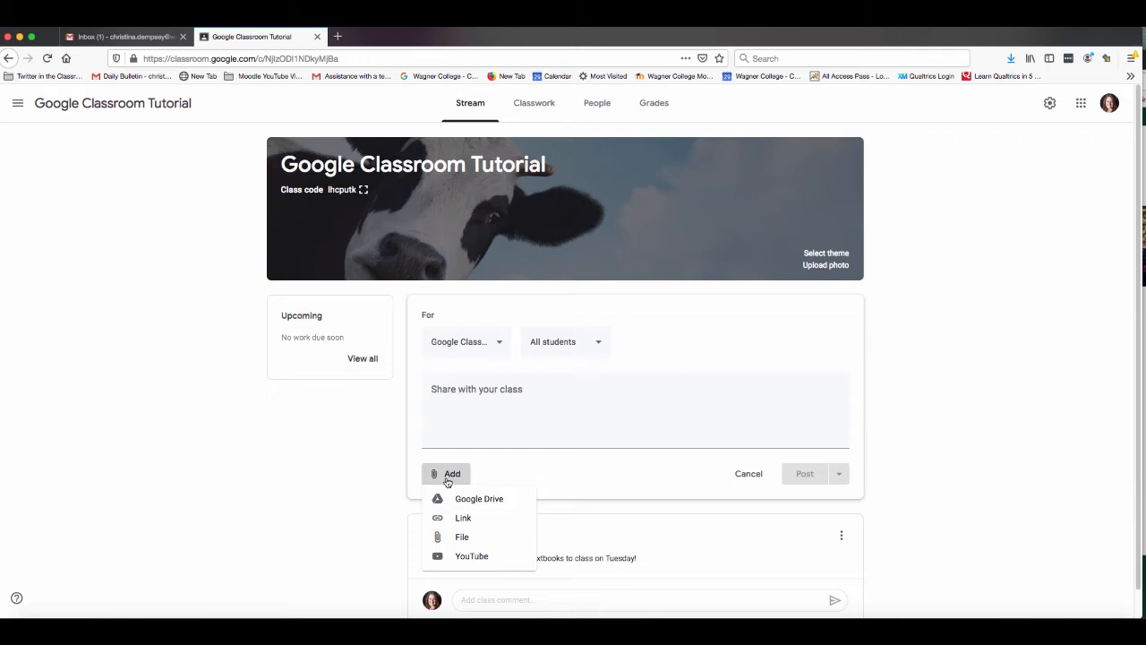
{"action": "left_click", "coordinate": [457, 537]}
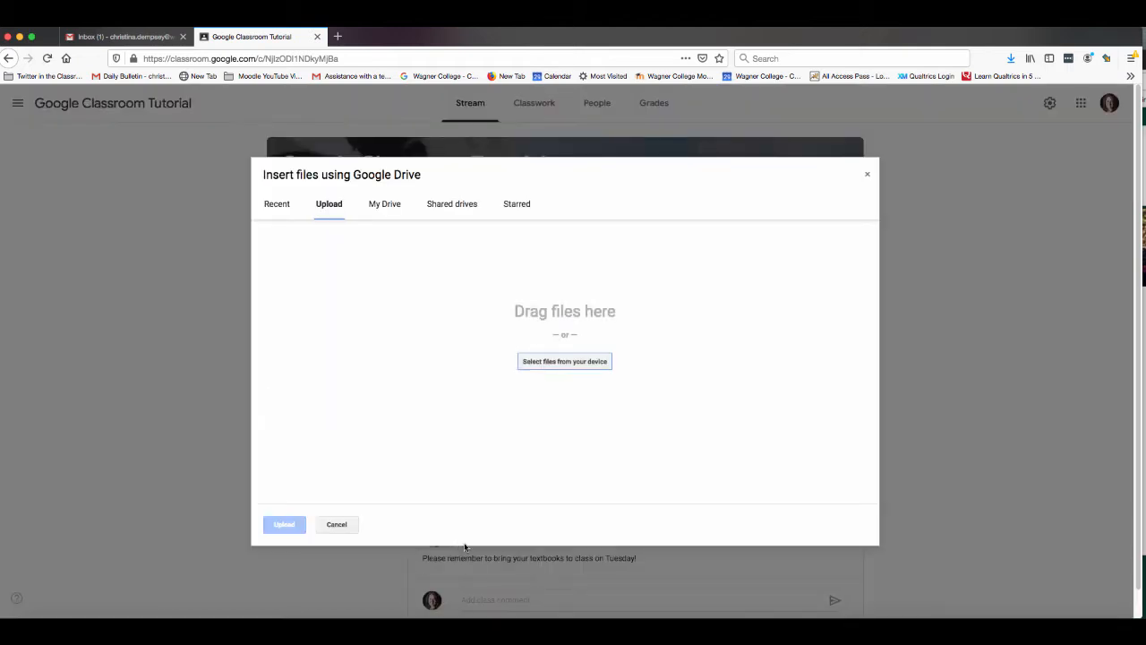
{"action": "left_click", "coordinate": [578, 366]}
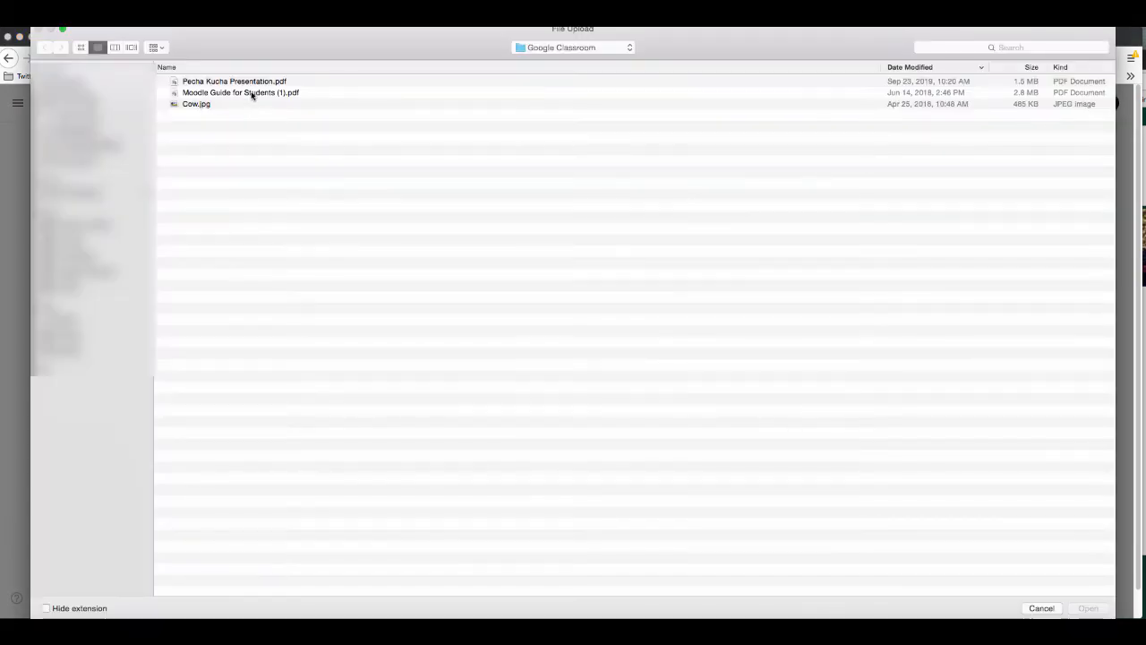
{"action": "left_click", "coordinate": [253, 95]}
{"action": "double_click", "coordinate": [252, 95]}
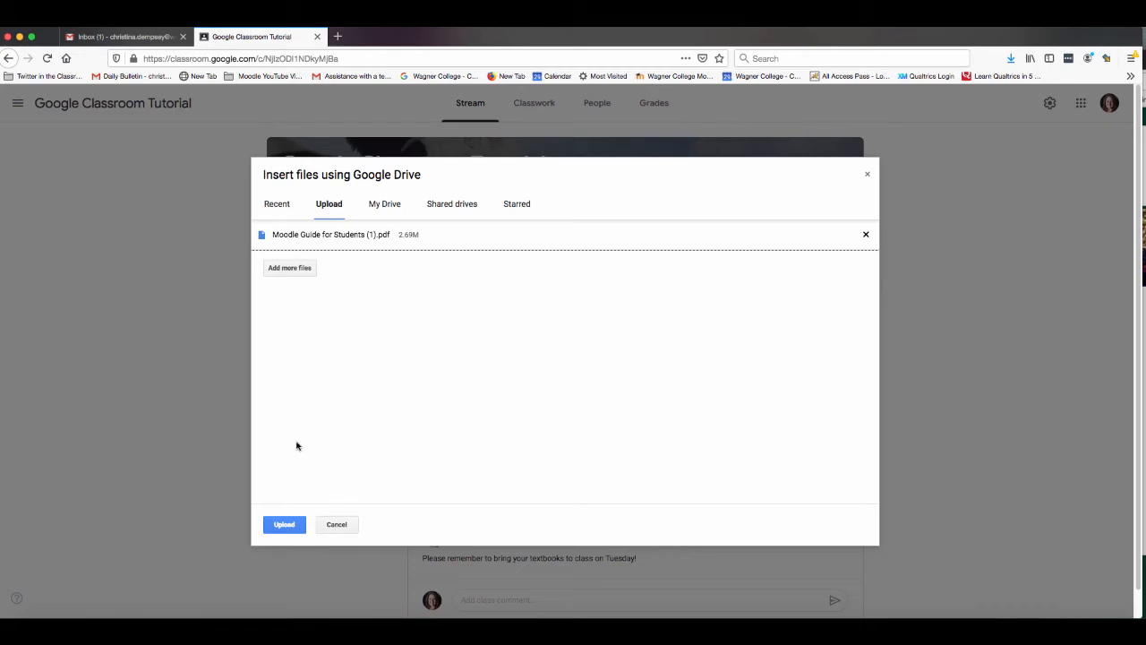
{"action": "left_click", "coordinate": [299, 528]}
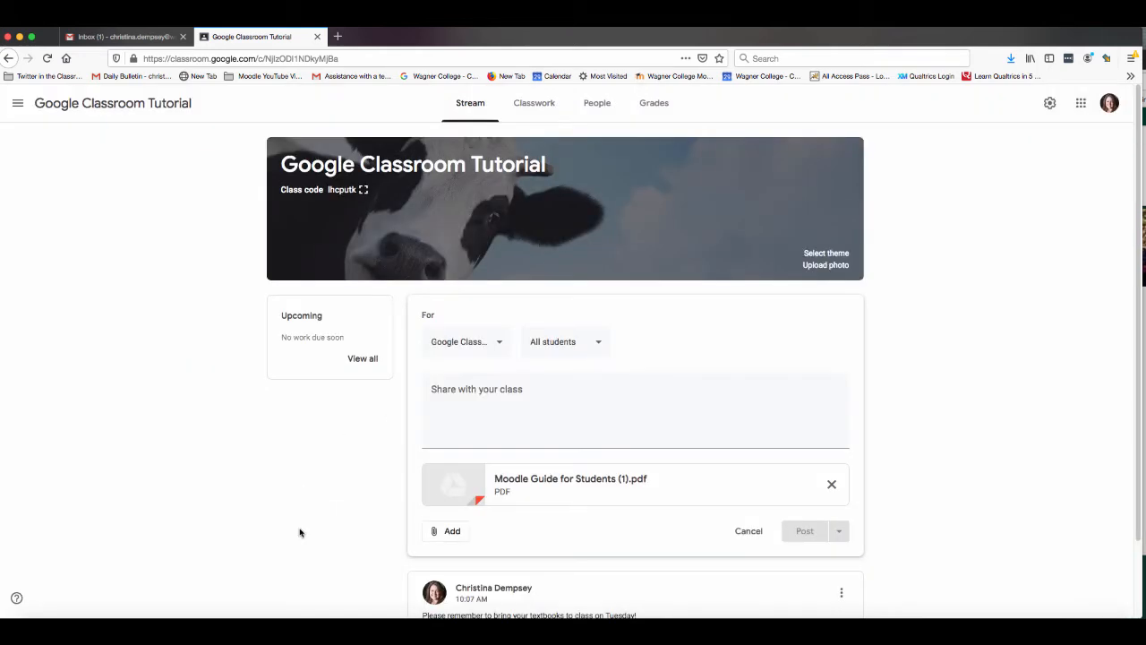
Add the message "Please check out the following guide to assist you with Moodle." and post the announcement to all students.
{"action": "left_click", "coordinate": [526, 407]}
{"action": "type", "text": "p"}
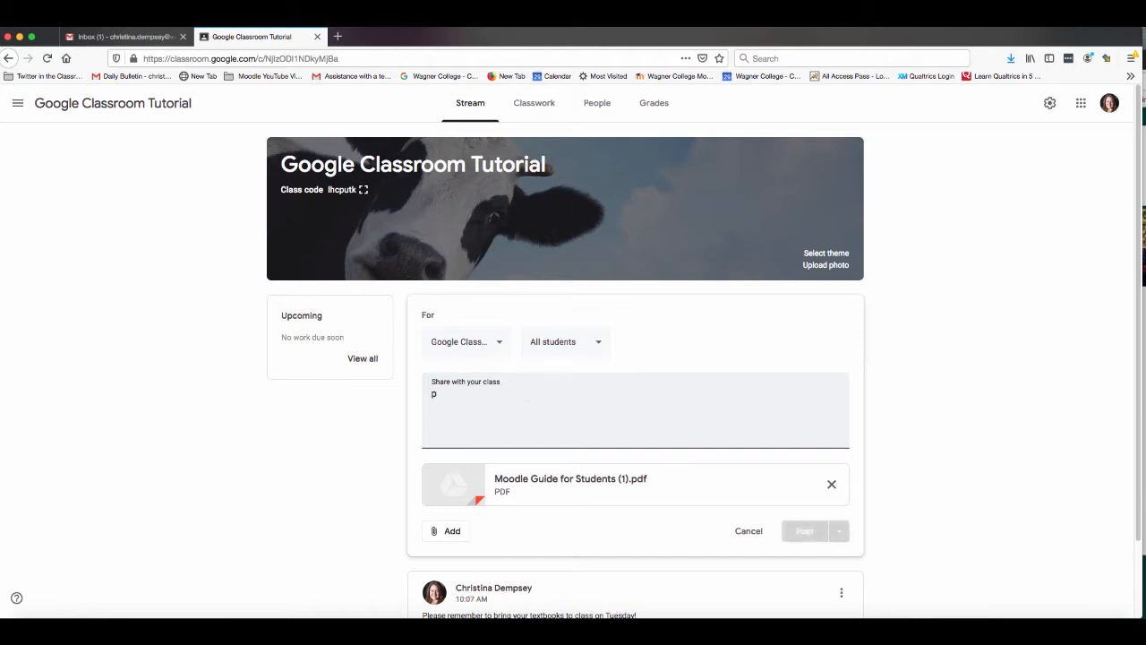
{"action": "type", "text": "lease check out the following guide to assist you with Moodle."}
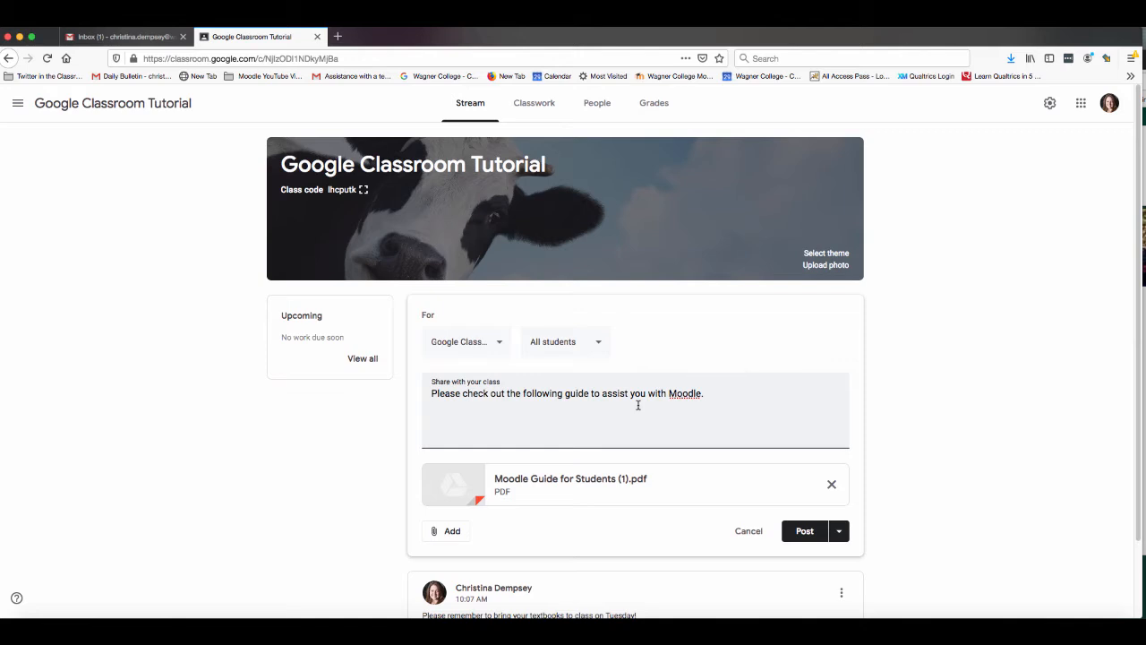
{"action": "left_click", "coordinate": [799, 532]}
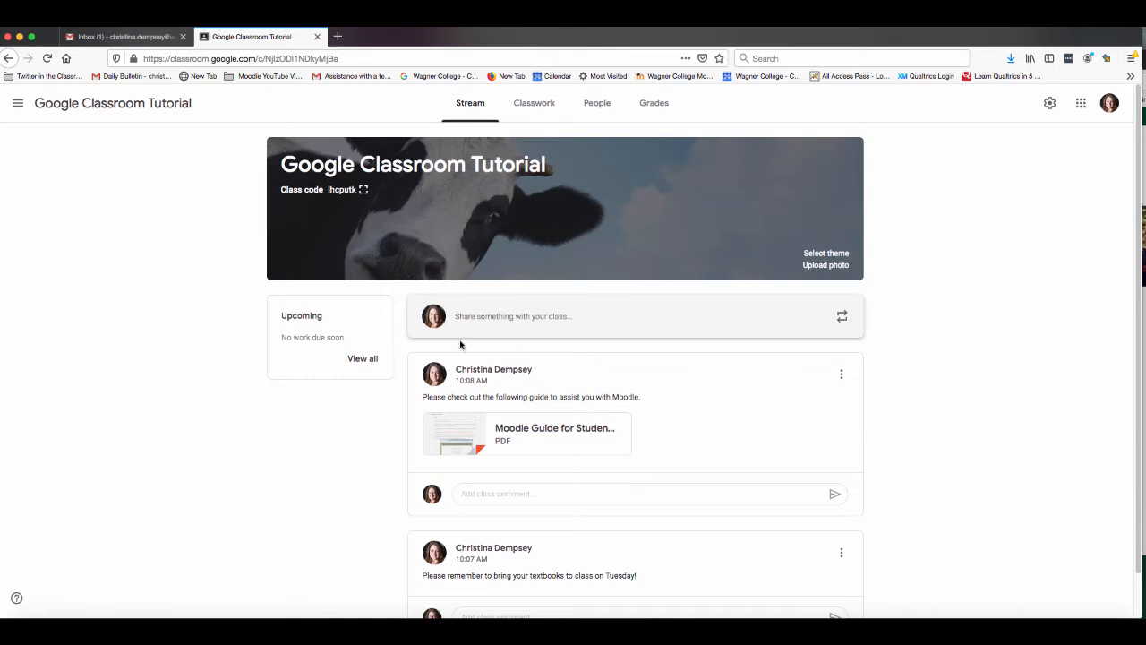
Start a new announcement and attach "Pecha Kucha Presentation.pdf" from Google Drive, searching for "pecha".
{"action": "left_click", "coordinate": [517, 320]}
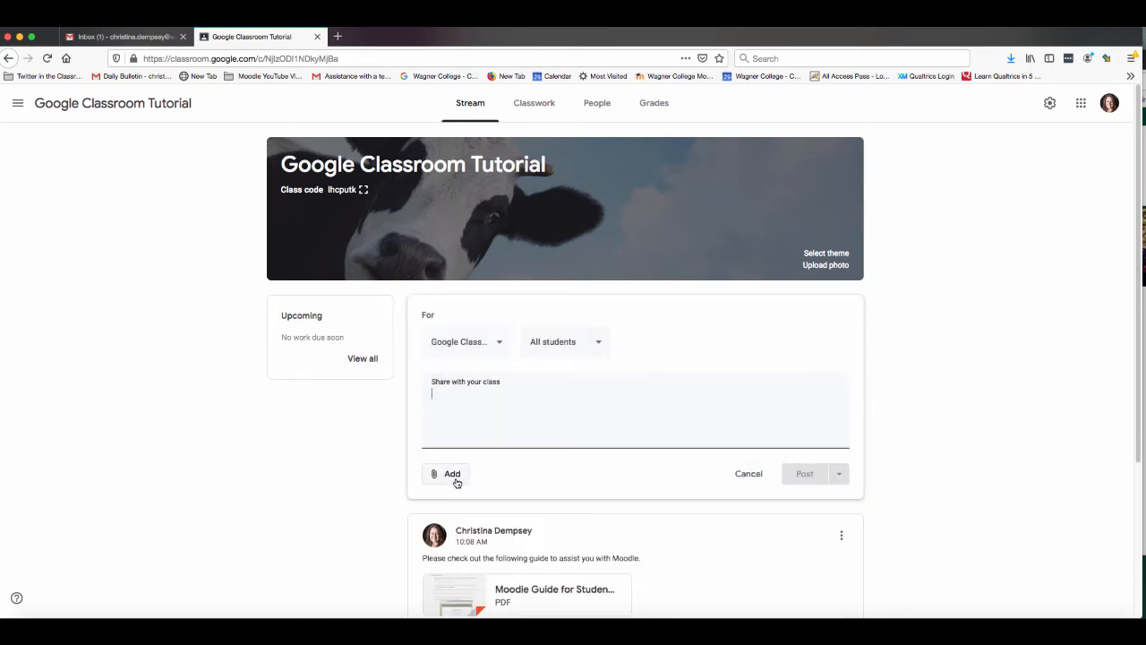
{"action": "left_click", "coordinate": [457, 476]}
{"action": "left_click", "coordinate": [462, 505]}
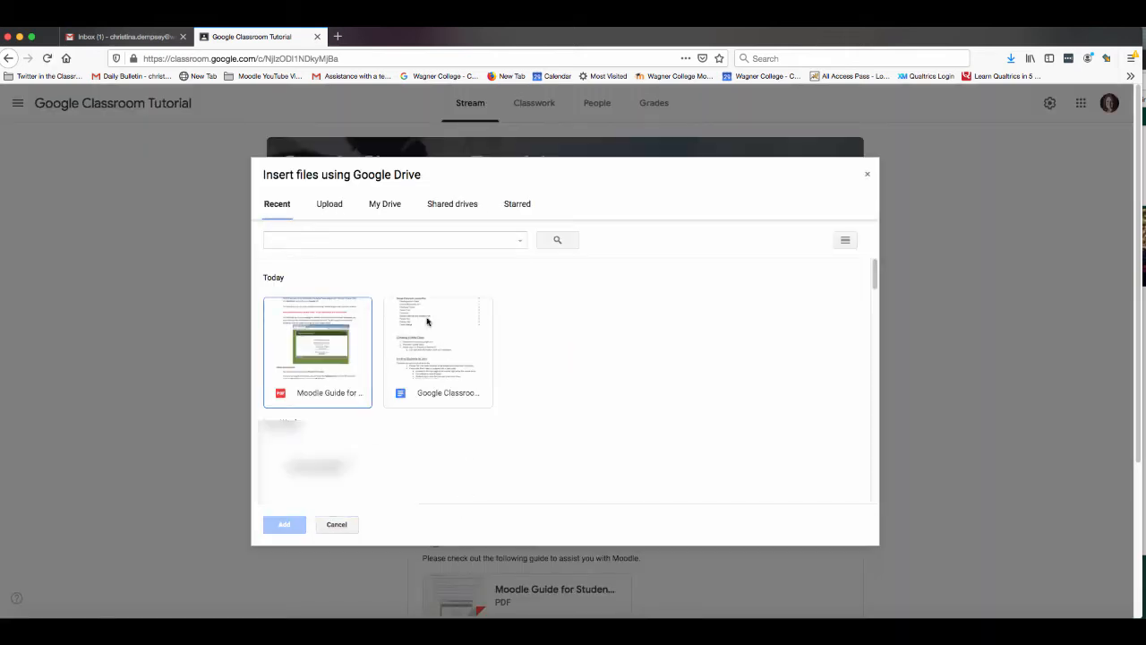
{"action": "left_click", "coordinate": [367, 241]}
{"action": "type", "text": "pecha"}
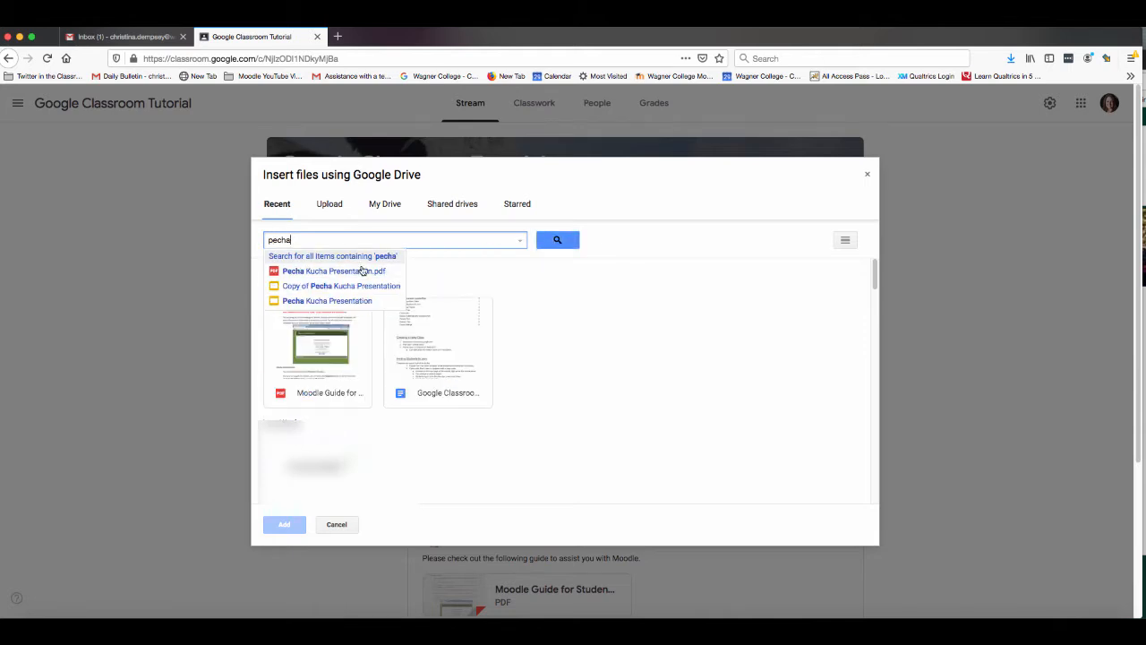
{"action": "left_click", "coordinate": [362, 271]}
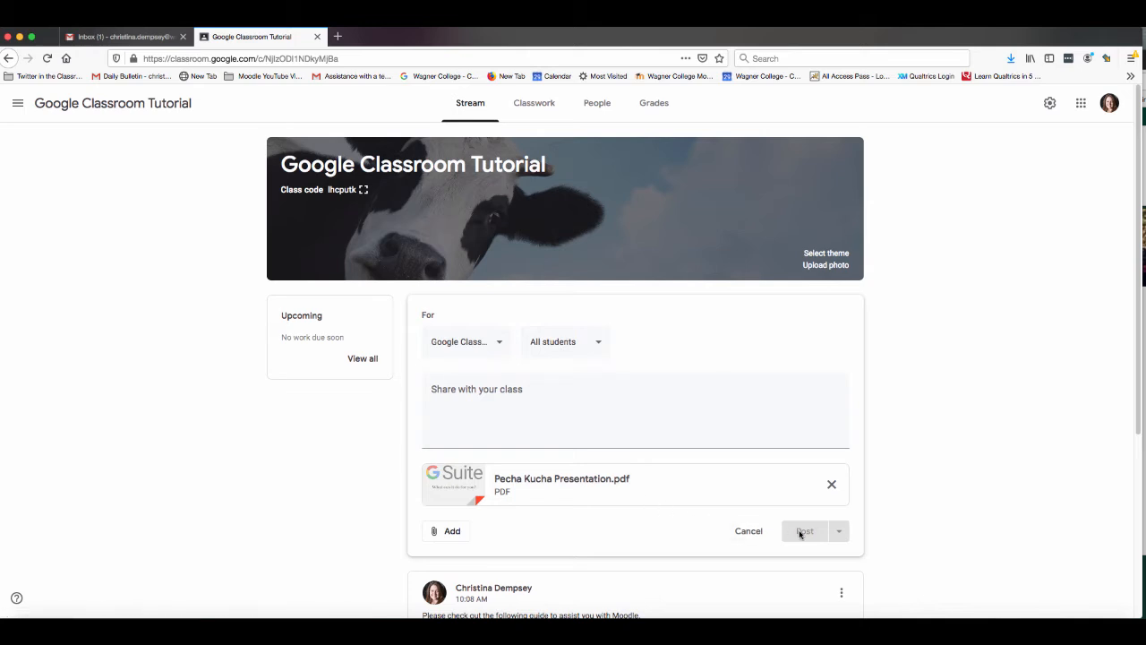
Add the message "Check out the following presentation and be prepared to discuss it the next time we meet." and post the announcement to all students.
{"action": "left_click", "coordinate": [536, 403]}
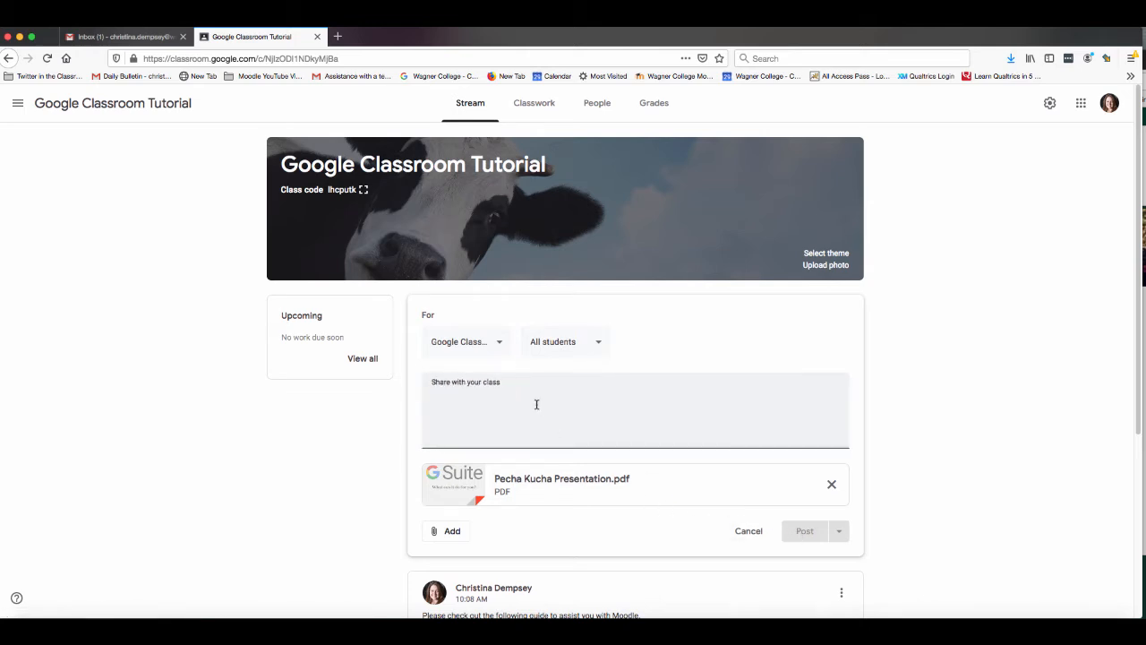
{"action": "type", "text": "Check out the following presentation and be prepared to discuss it the next time we meet."}
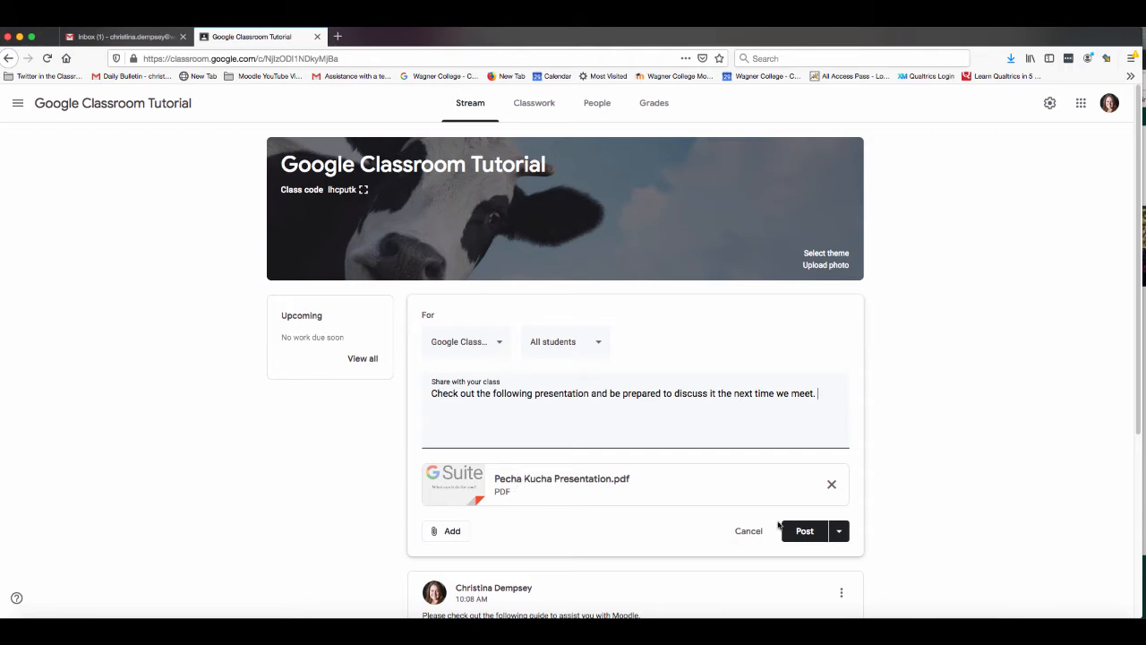
{"action": "left_click", "coordinate": [802, 531]}
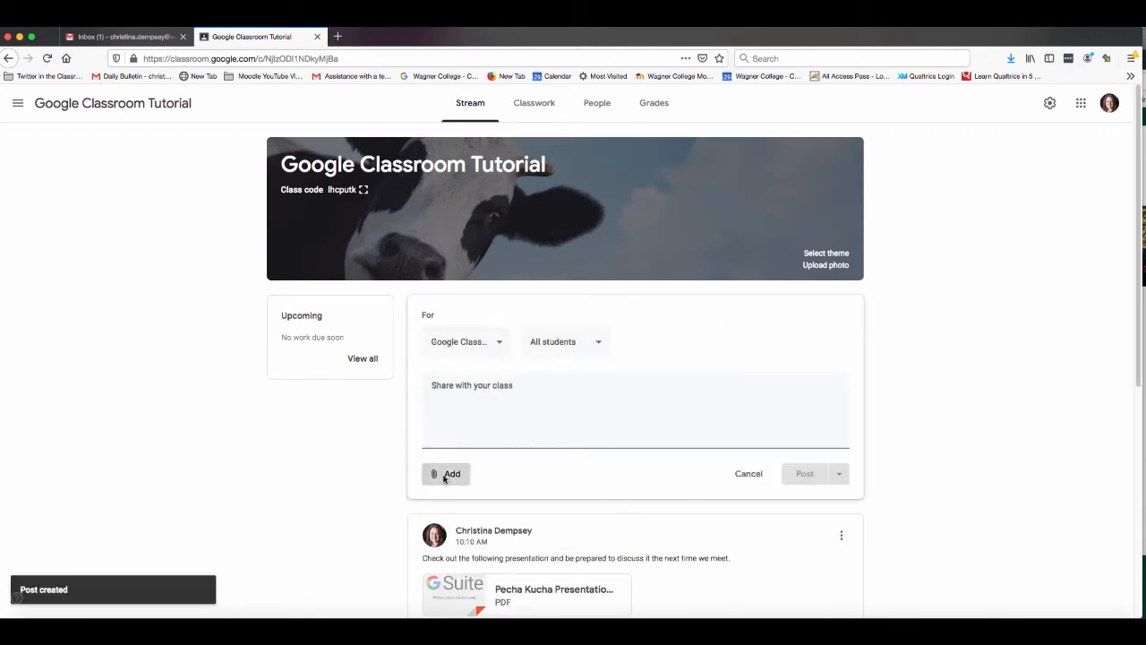
Search YouTube for "wagner college tech tip" and attach "Tech Tip of the Week #17-Subscribing to Interesting Calendars using Google Calendar" to a new announcement.
{"action": "left_click", "coordinate": [442, 472]}
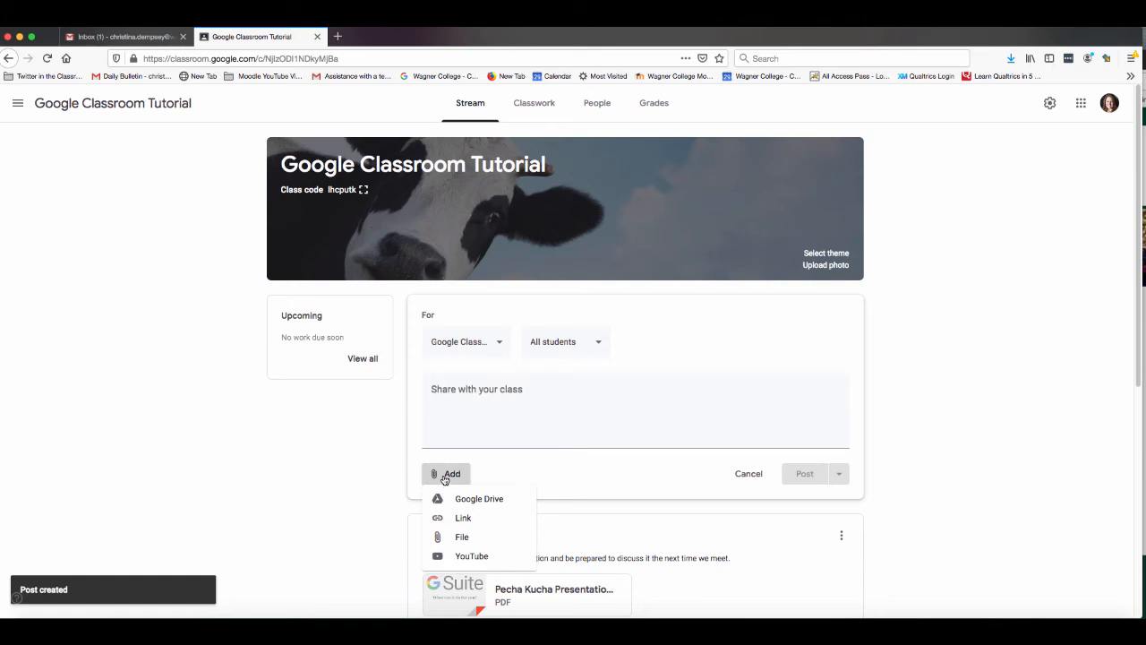
{"action": "left_click", "coordinate": [463, 556]}
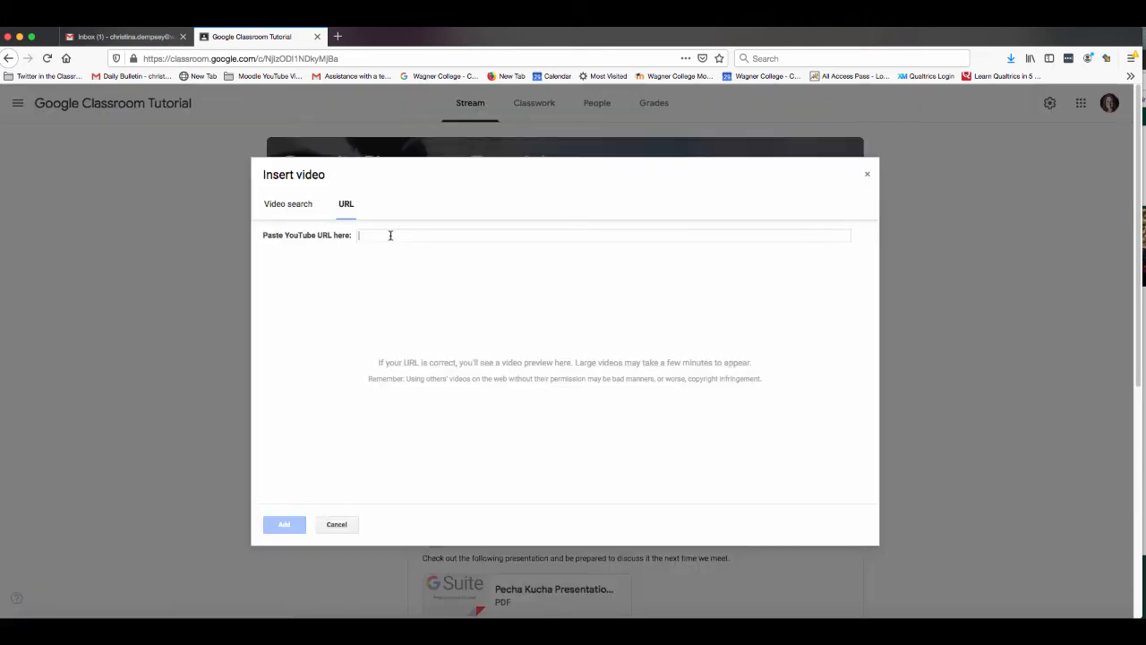
{"action": "left_click", "coordinate": [311, 209]}
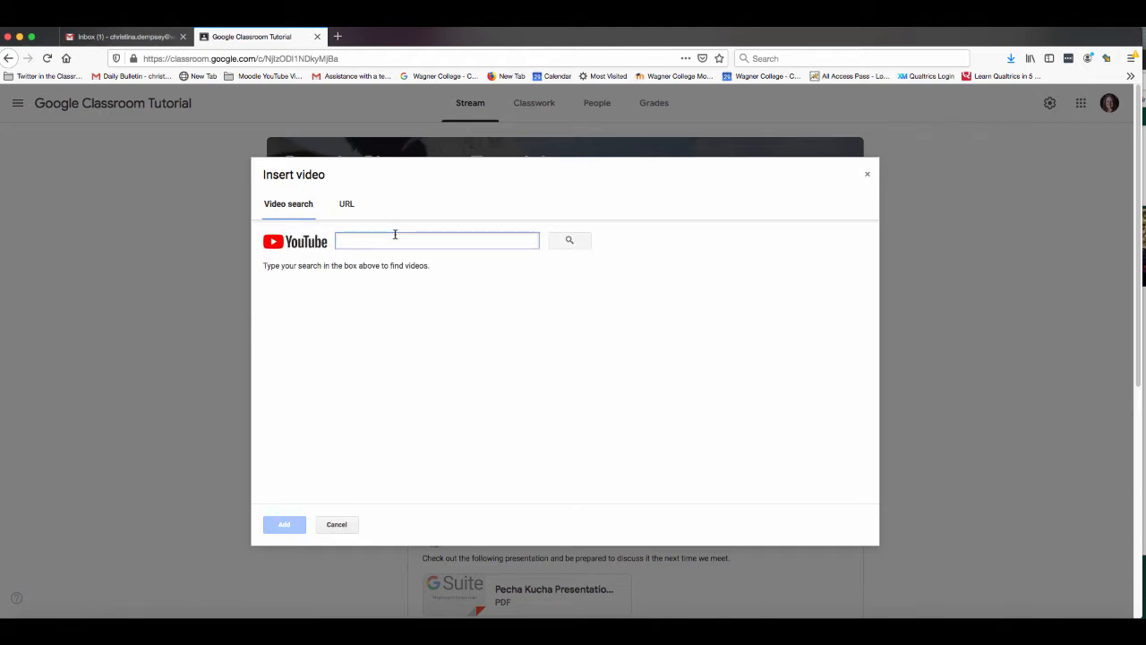
{"action": "type", "text": "wagner college"}
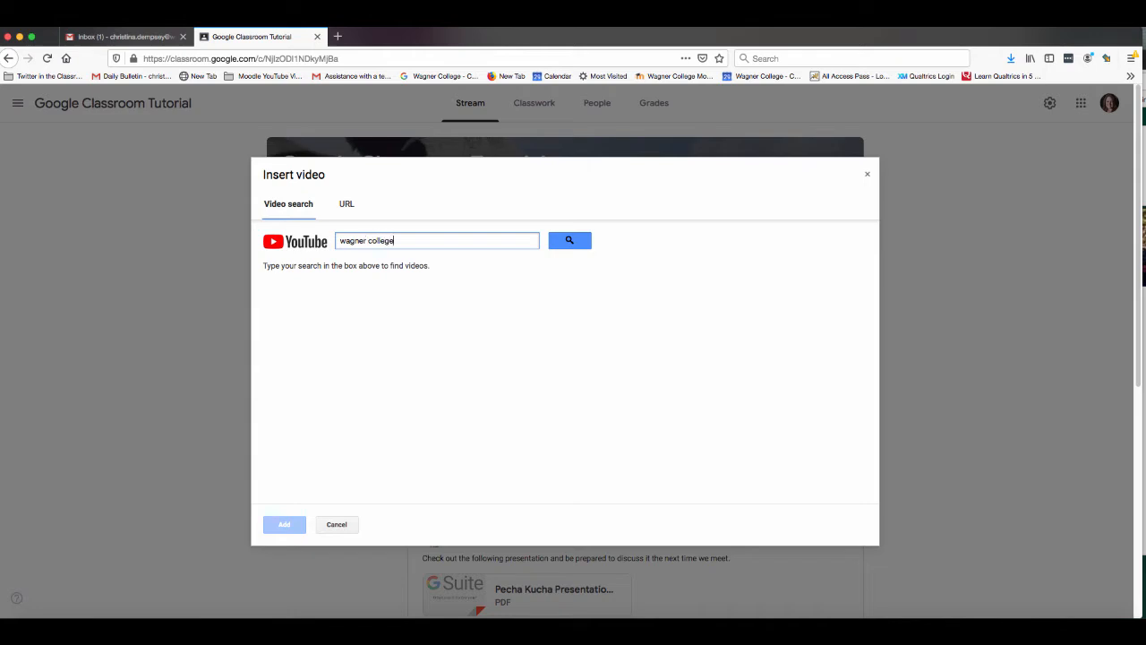
{"action": "type", "text": " tech tip"}
{"action": "left_click", "coordinate": [574, 240]}
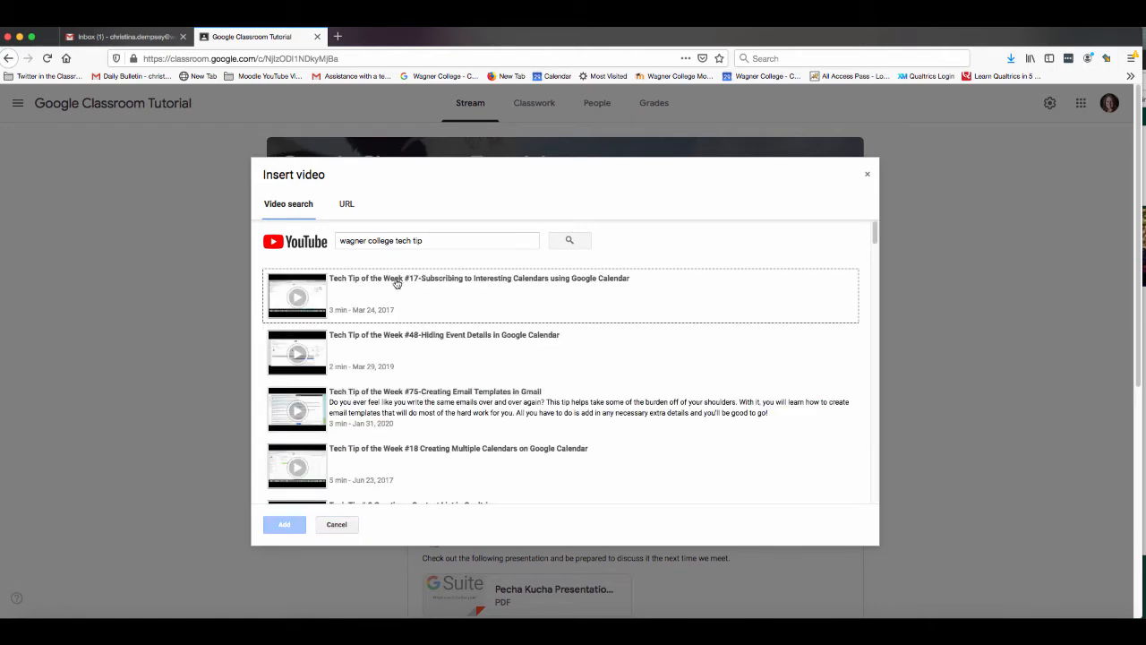
{"action": "left_click", "coordinate": [303, 301]}
{"action": "left_click", "coordinate": [283, 524]}
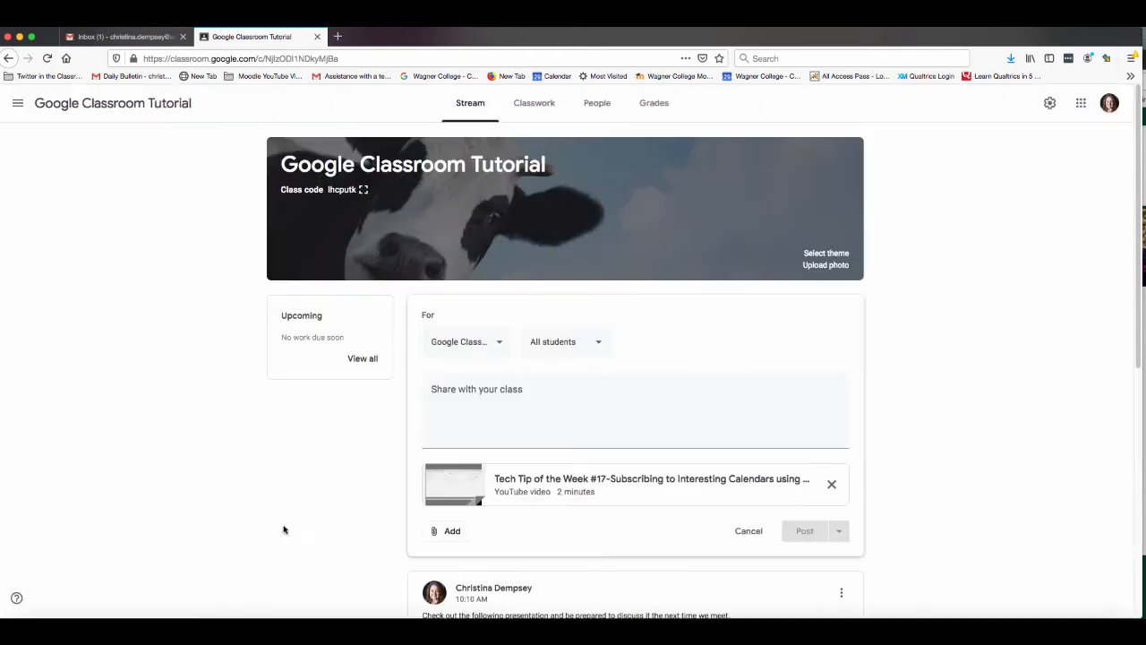
Add the message "Check out this tech tip" to the video announcement and post it to all students.
{"action": "left_click", "coordinate": [656, 387]}
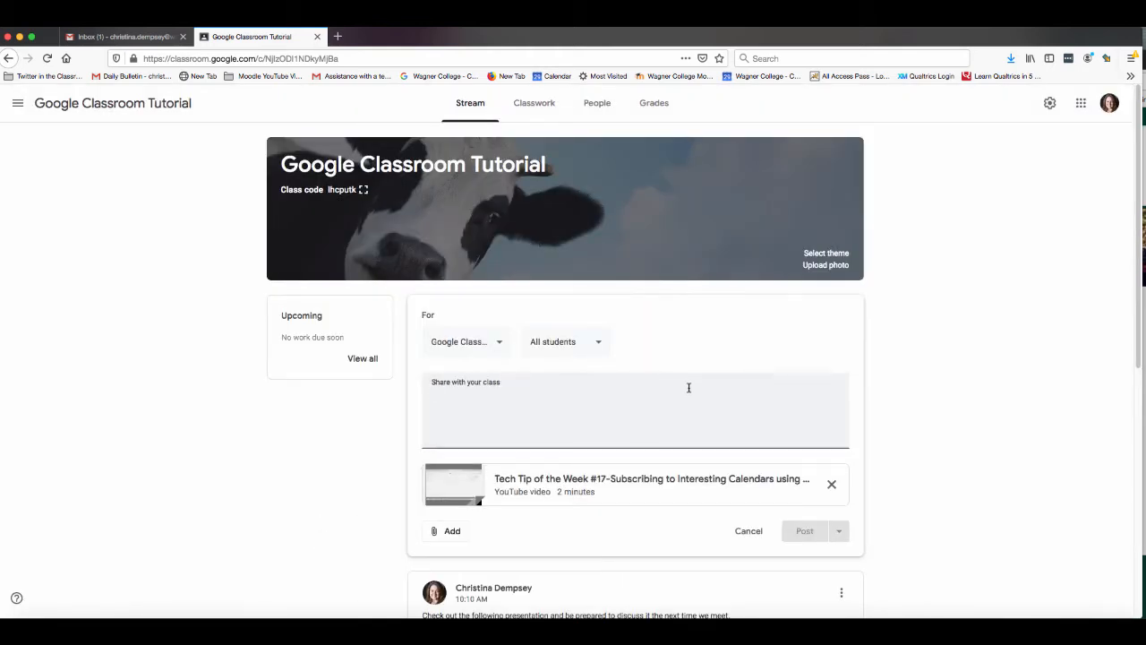
{"action": "type", "text": "Check"}
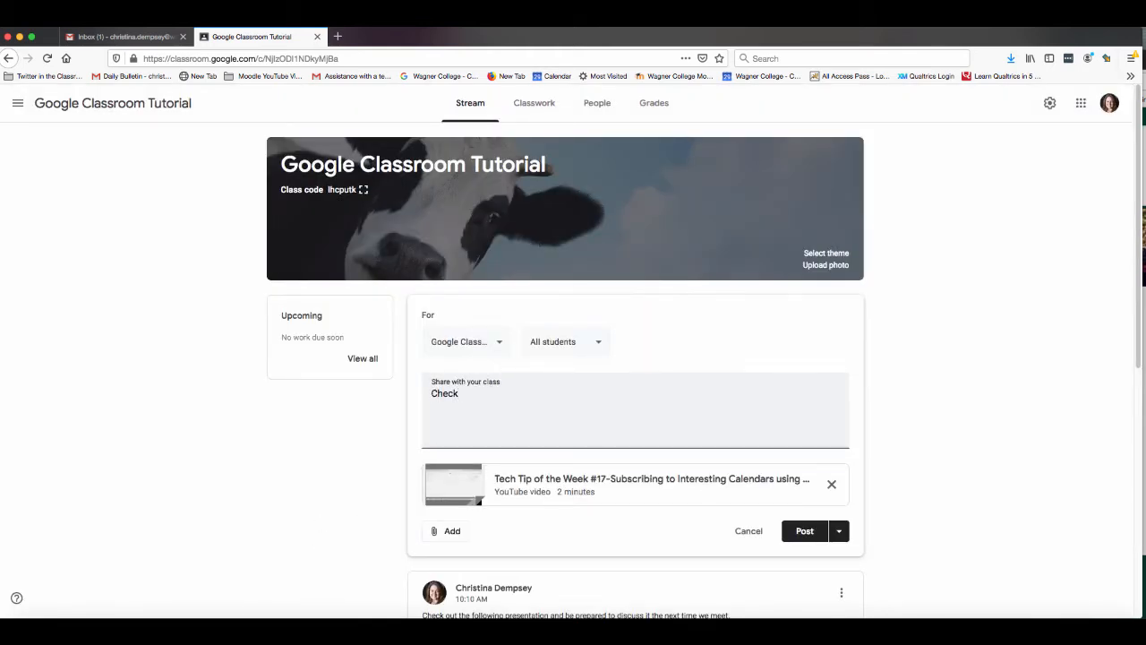
{"action": "type", "text": " out this tech tip"}
{"action": "left_click", "coordinate": [793, 531]}
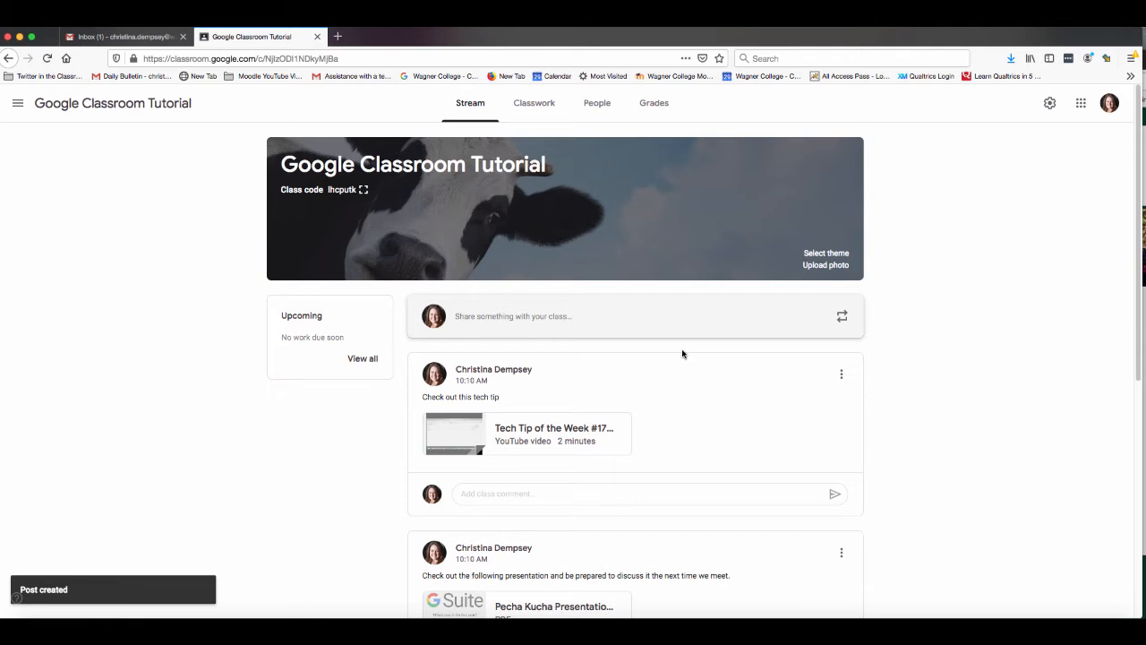
{"action": "left_click", "coordinate": [589, 315]}
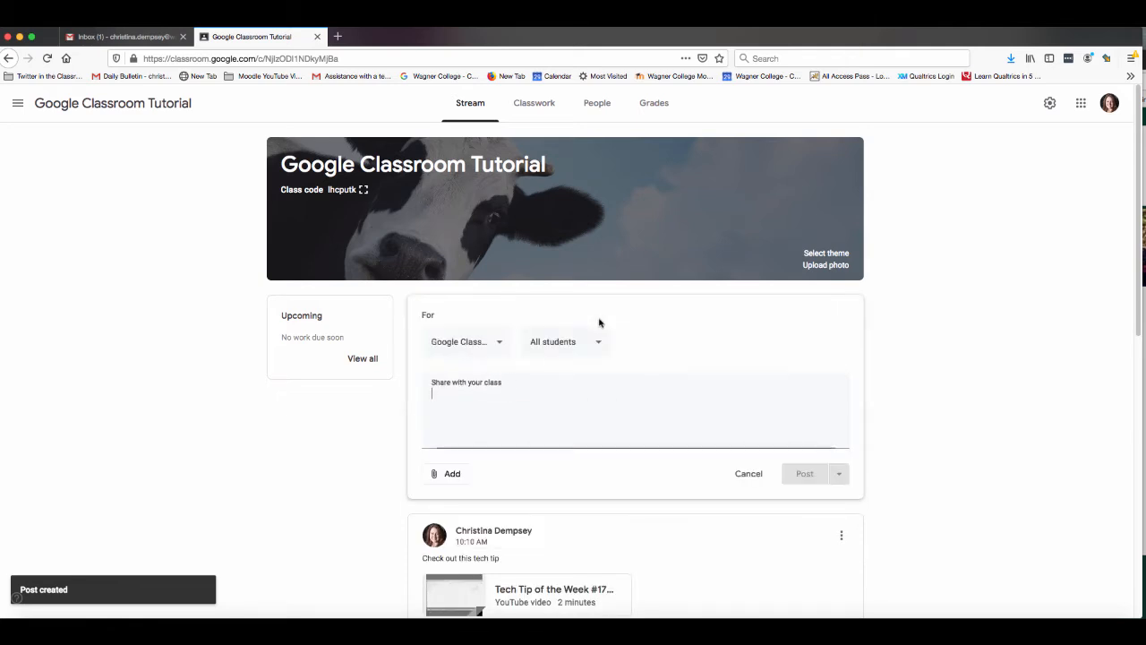
{"action": "left_click", "coordinate": [450, 477]}
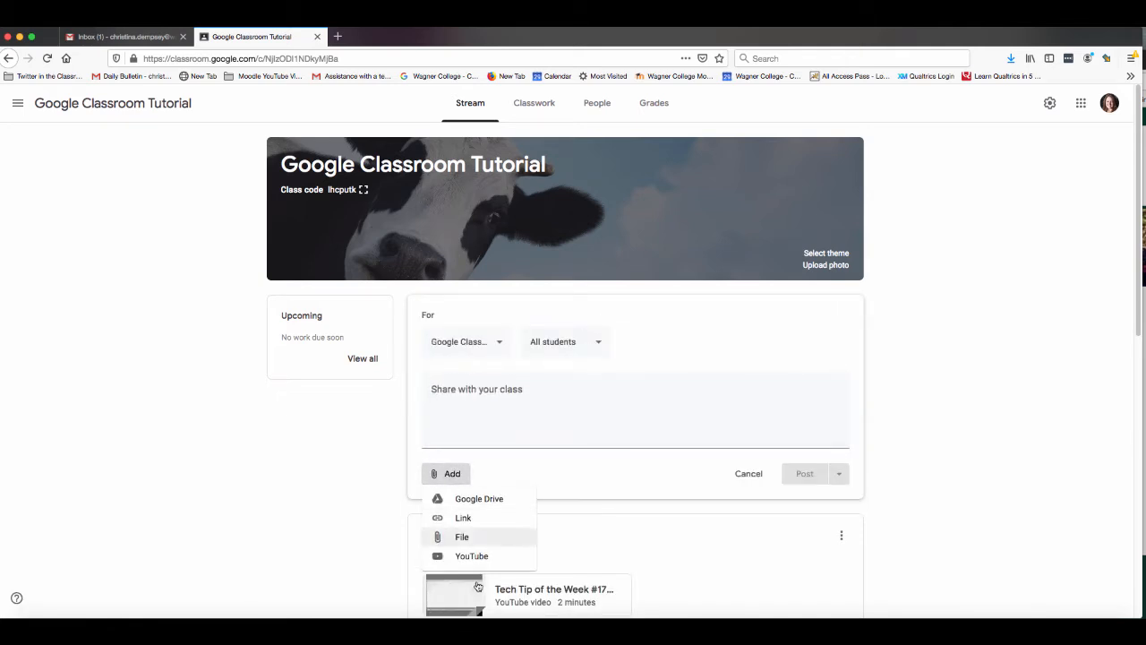
{"action": "left_click", "coordinate": [474, 519]}
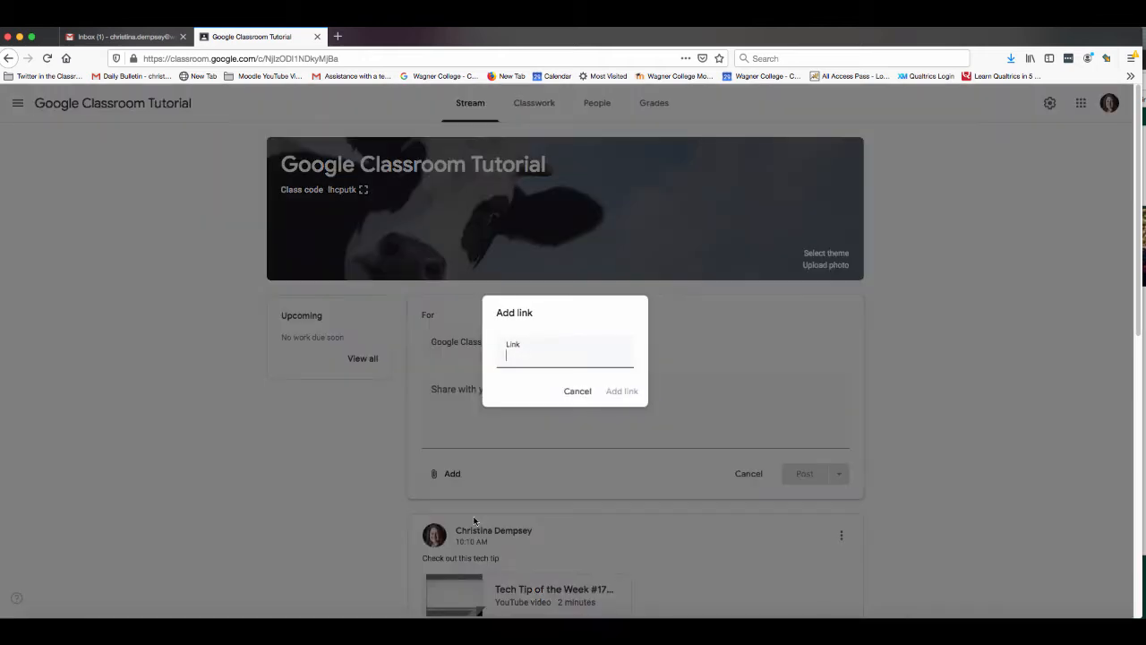
{"action": "type", "text": "www.wagner.edu"}
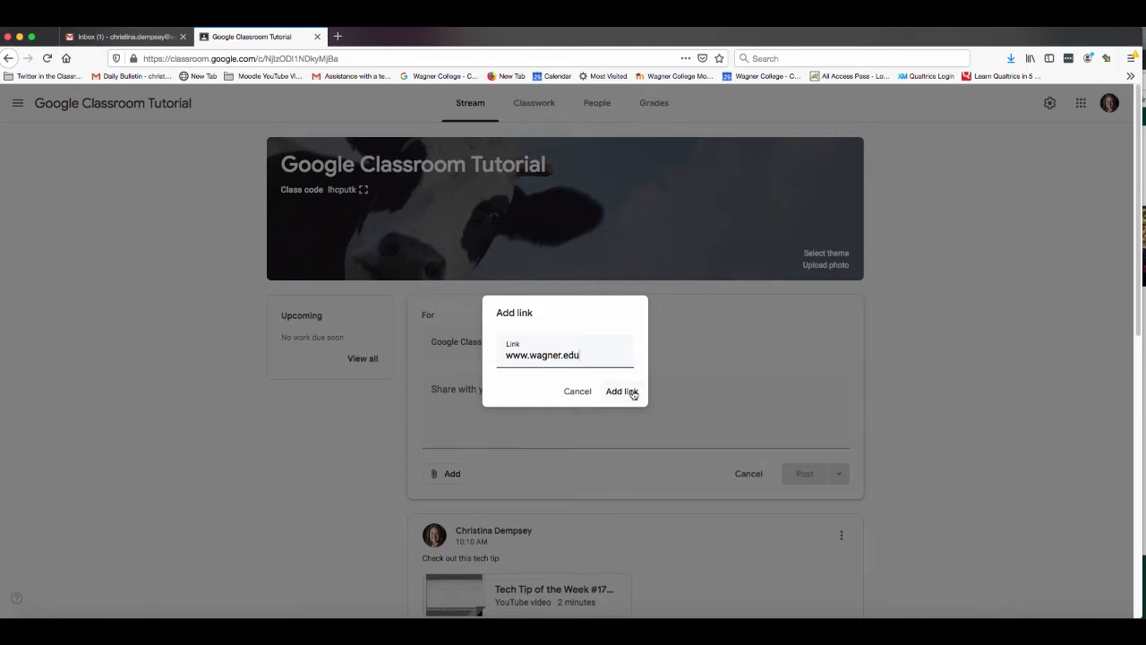
{"action": "left_click", "coordinate": [622, 391]}
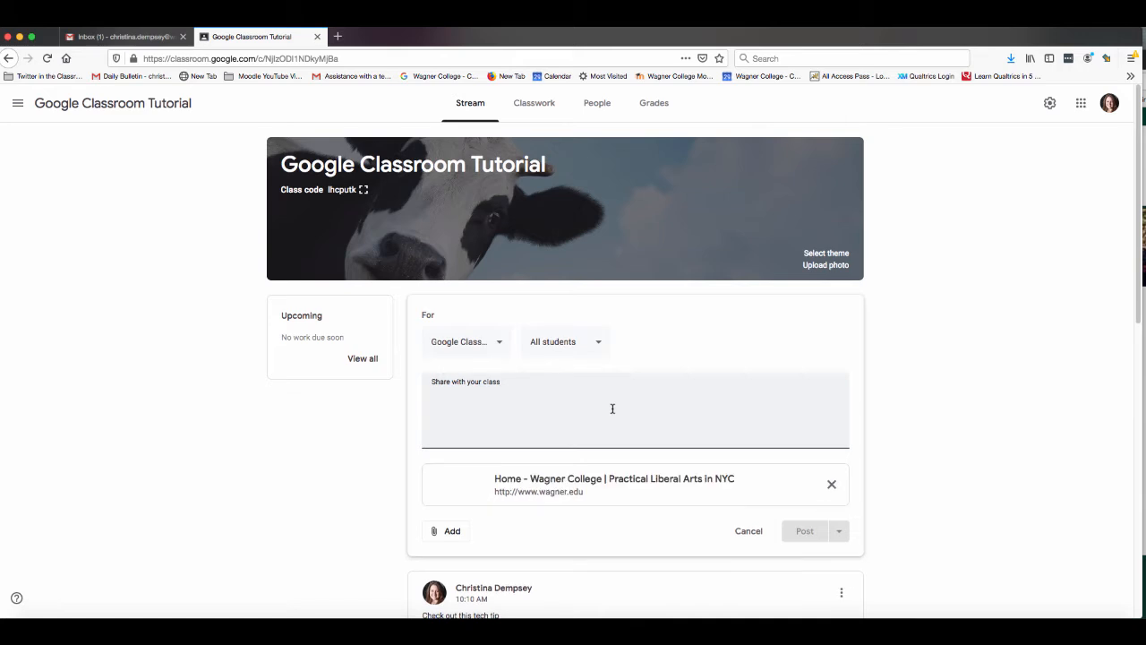
{"action": "type", "text": "Check out thi"}
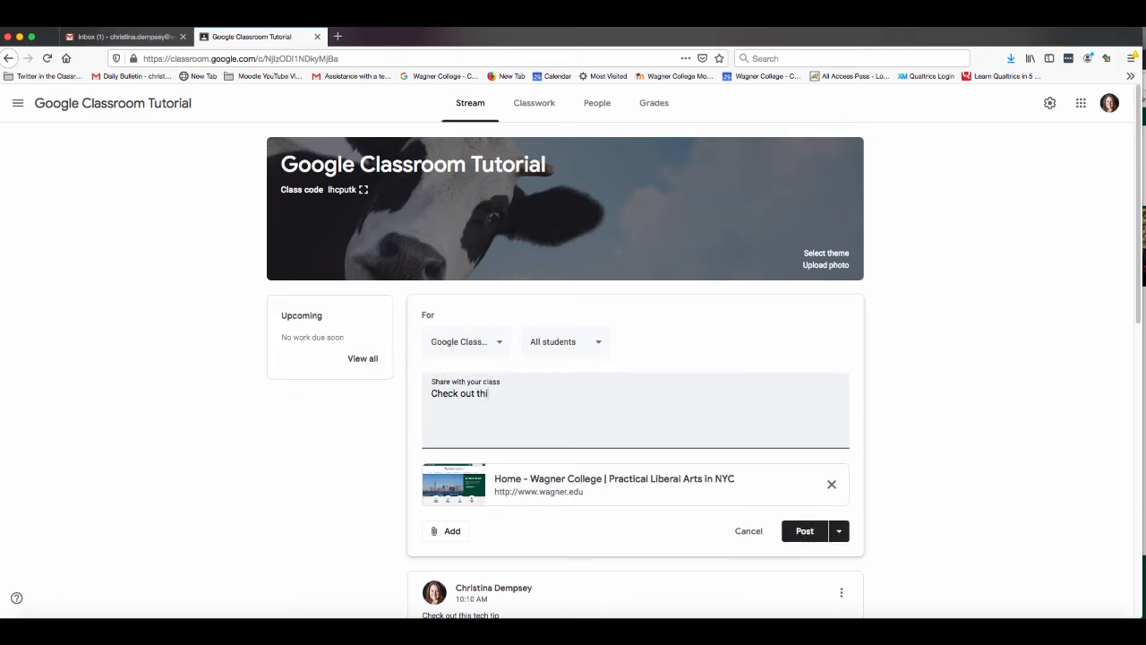
{"action": "type", "text": "s link"}
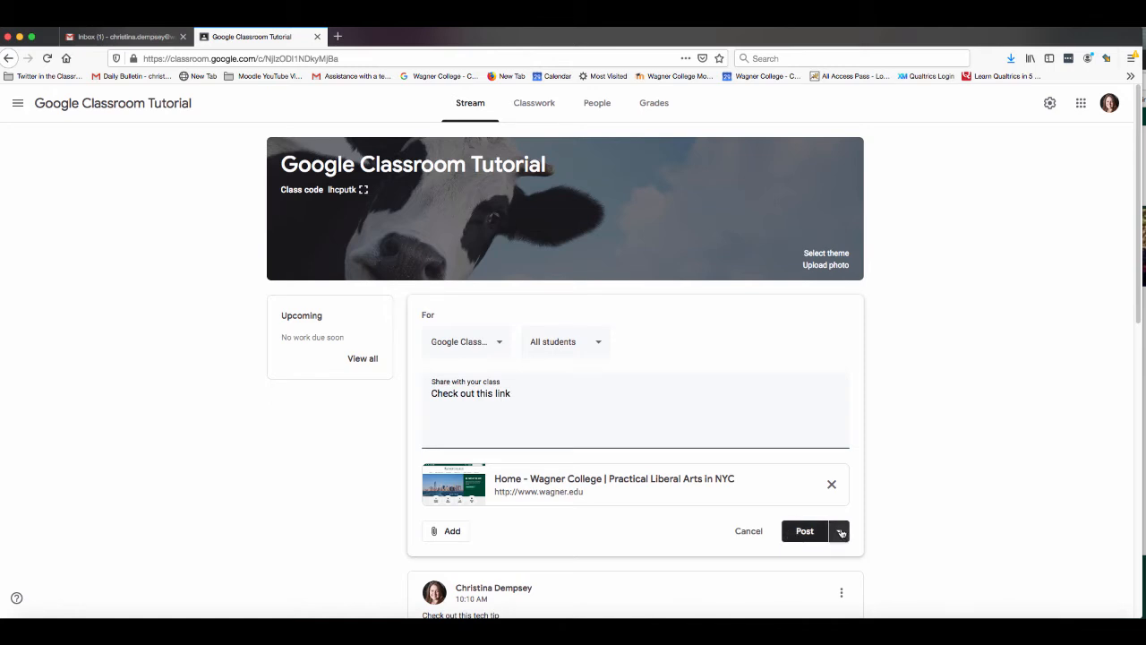
{"action": "left_click", "coordinate": [840, 533]}
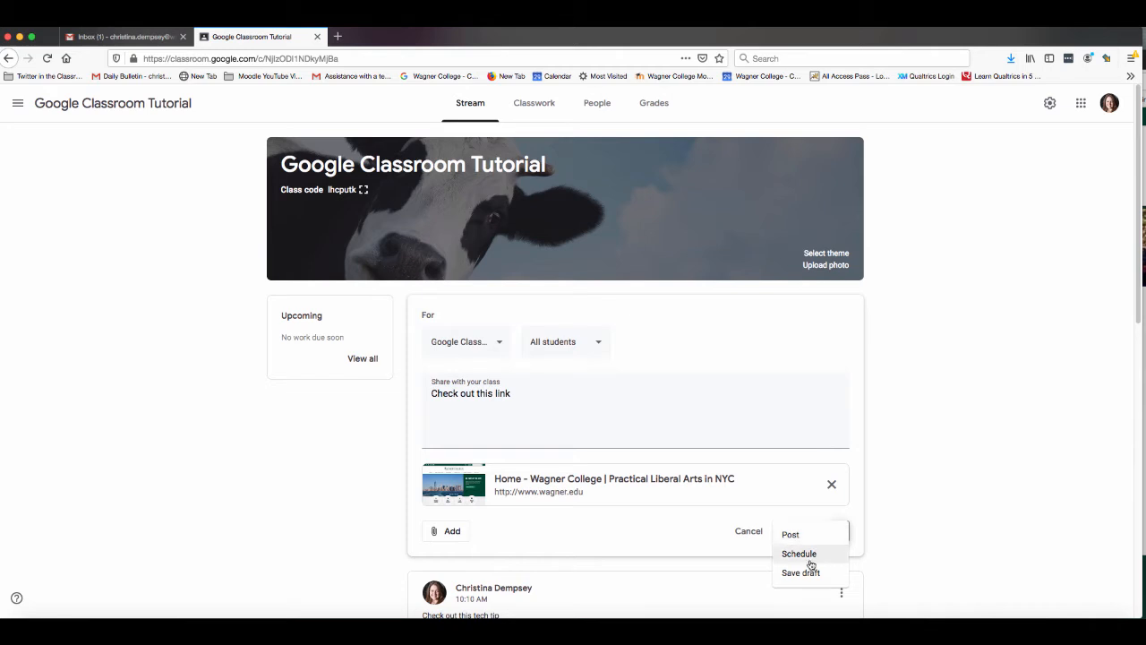
{"action": "left_click", "coordinate": [810, 560]}
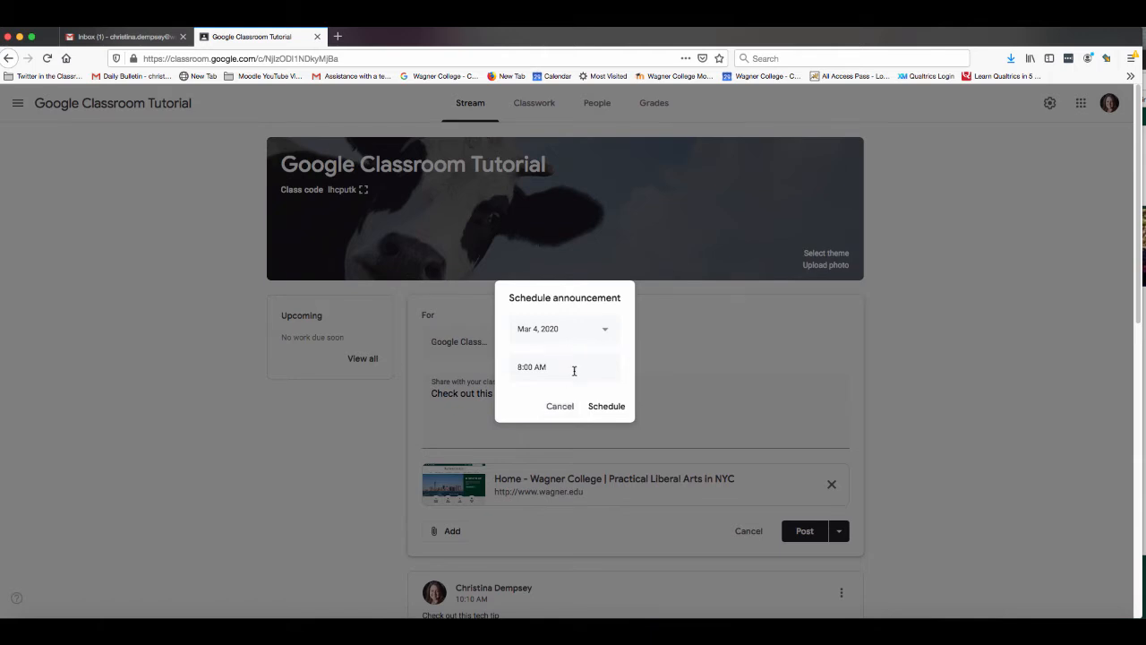
{"action": "left_click", "coordinate": [561, 407]}
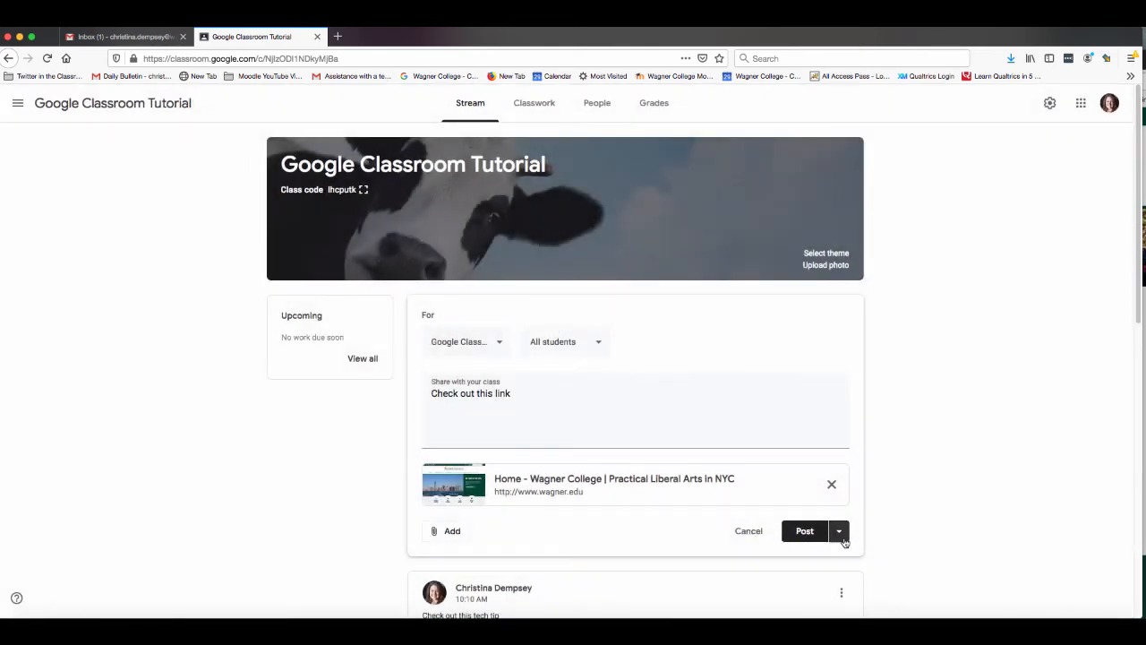
{"action": "left_click", "coordinate": [843, 541]}
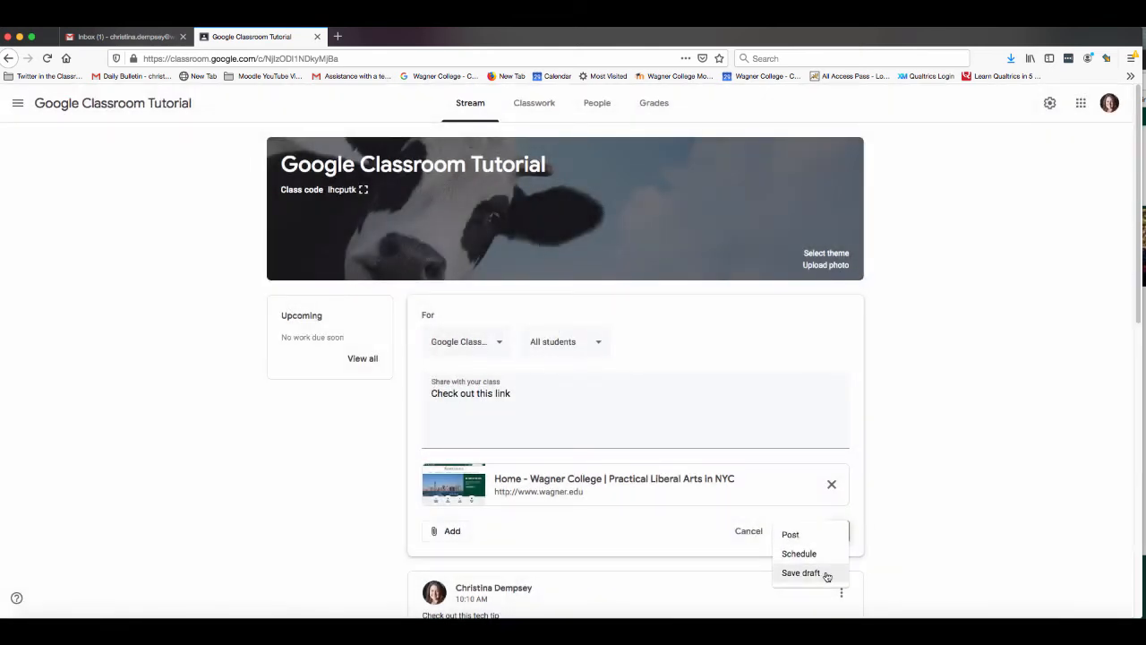
{"action": "left_click", "coordinate": [935, 515]}
Post the announcement with the Wagner College link to all students immediately.
{"action": "left_click", "coordinate": [805, 532]}
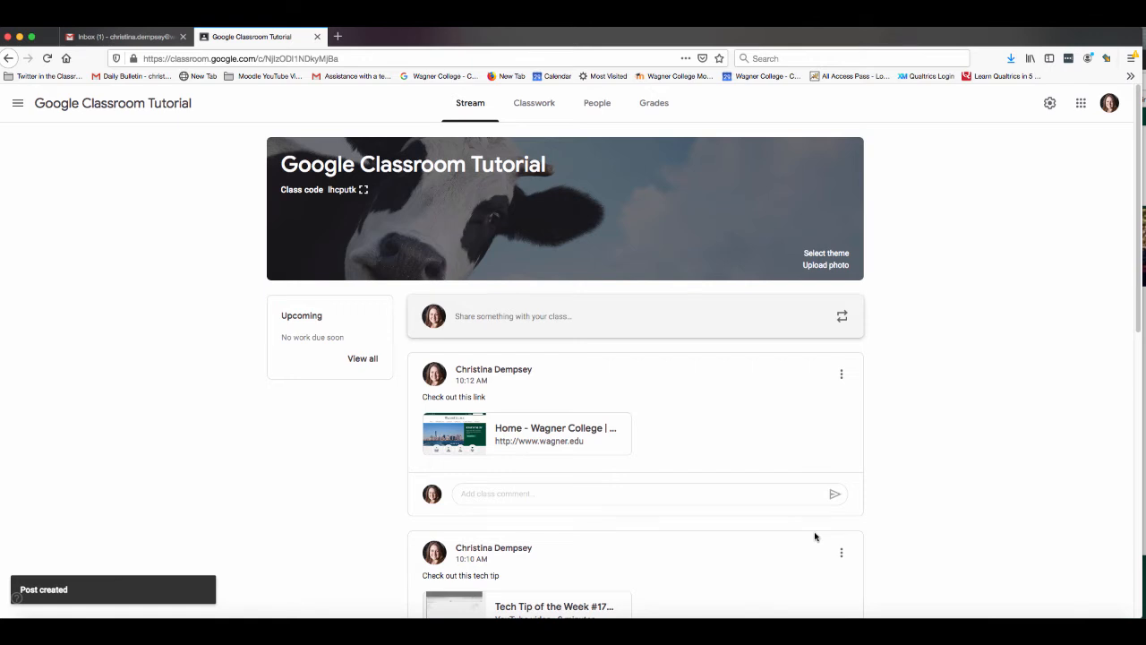
{"action": "scroll", "coordinate": [832, 511], "scroll_direction": "down", "scroll_amount": 5}
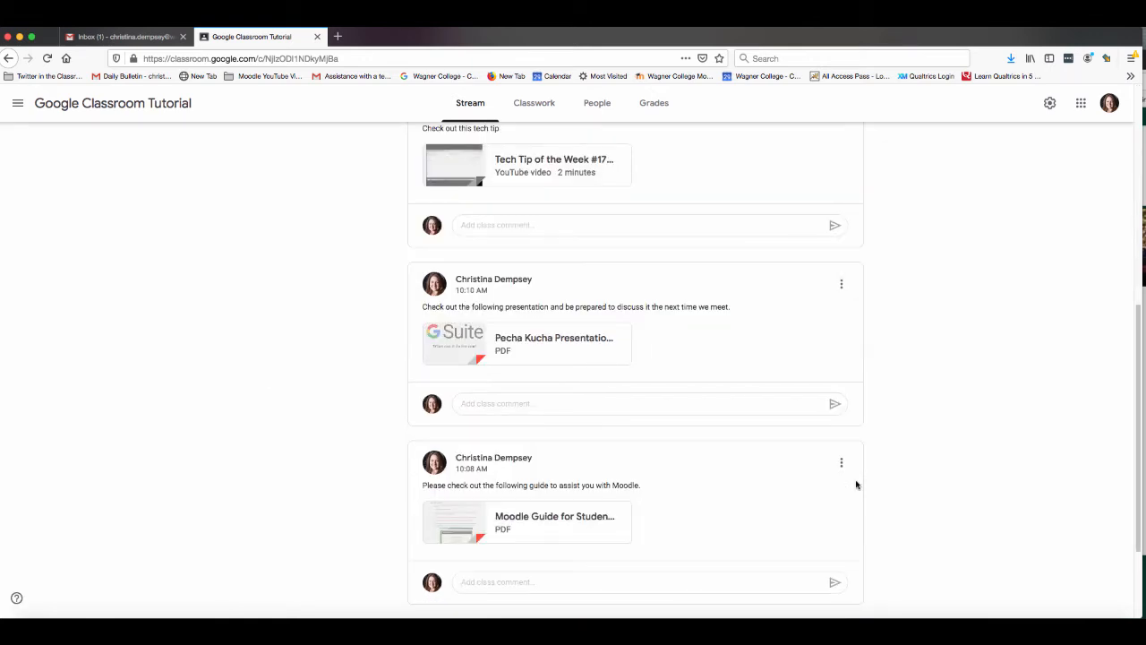
Create a new classwork assignment titled "Topic Paper Ideas", dismissing the tip about adding or creating materials.
{"action": "left_click", "coordinate": [544, 108]}
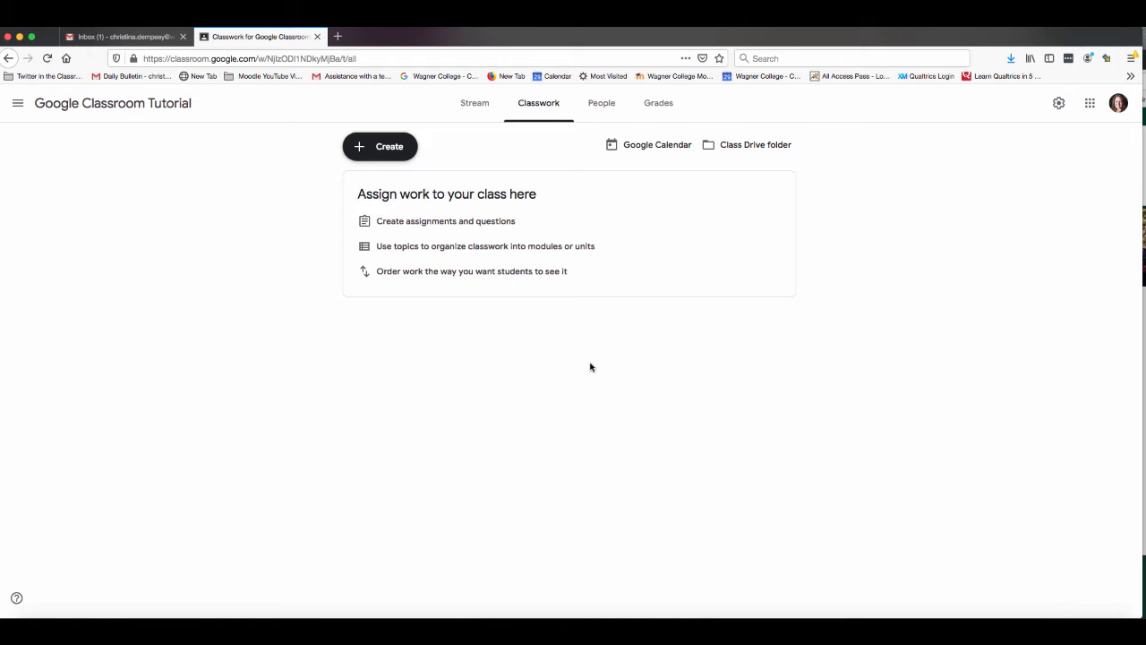
{"action": "left_click", "coordinate": [381, 149]}
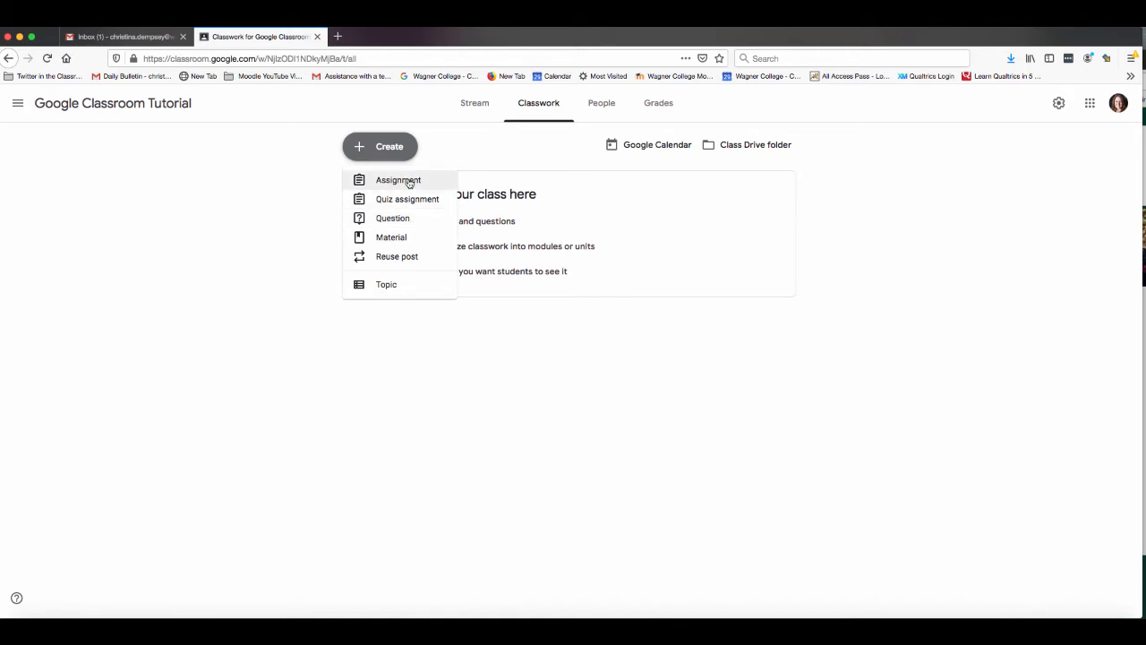
{"action": "left_click", "coordinate": [408, 181]}
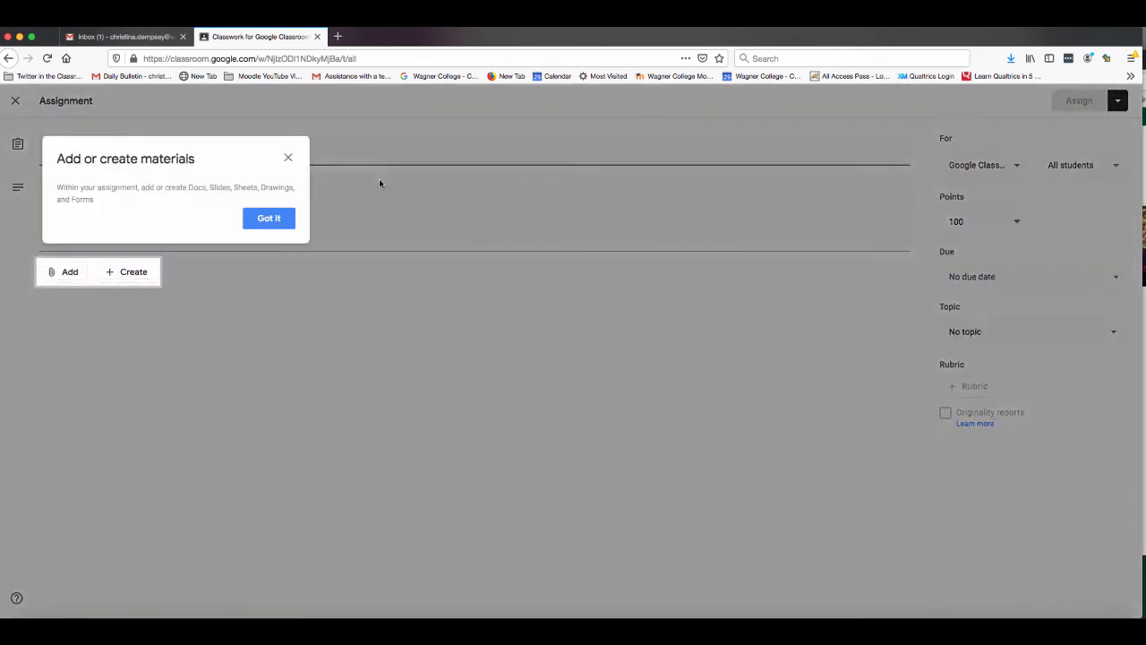
{"action": "left_click", "coordinate": [275, 217]}
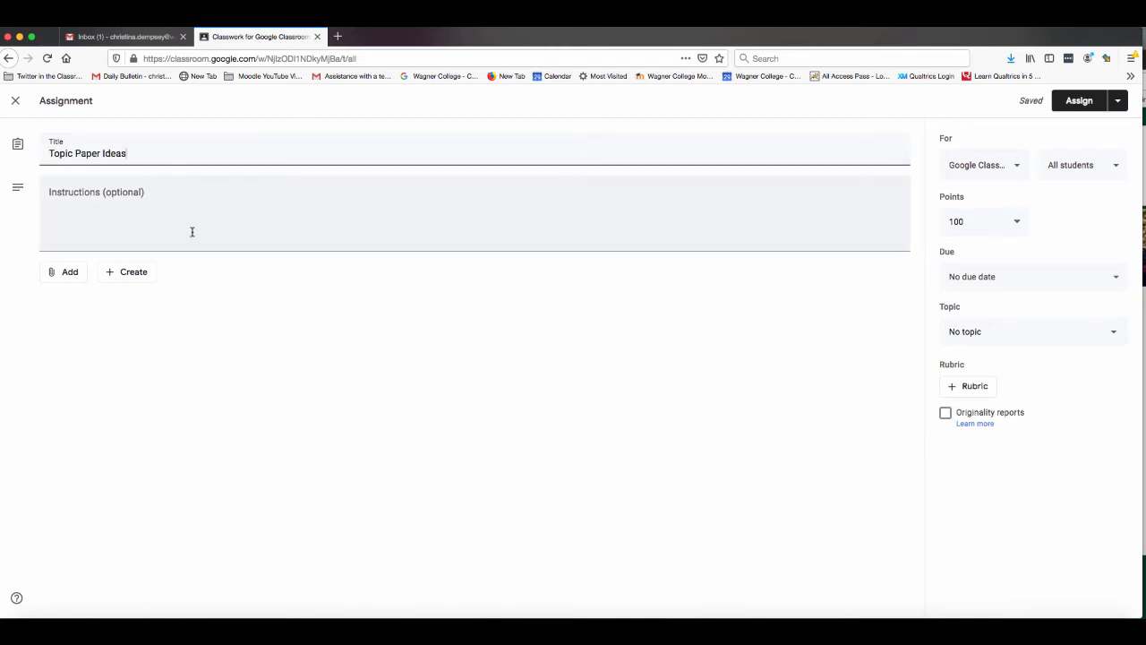
Enter the instructions "Please submit a one page paper describing three possible topic paper ideas and a brief paragraph on which aspect that you will cover".
{"action": "left_click", "coordinate": [130, 214]}
{"action": "type", "text": "Please submit a one page paper describing three possible topic paper ideas and a brief paragraph on which aspect that you will cover"}
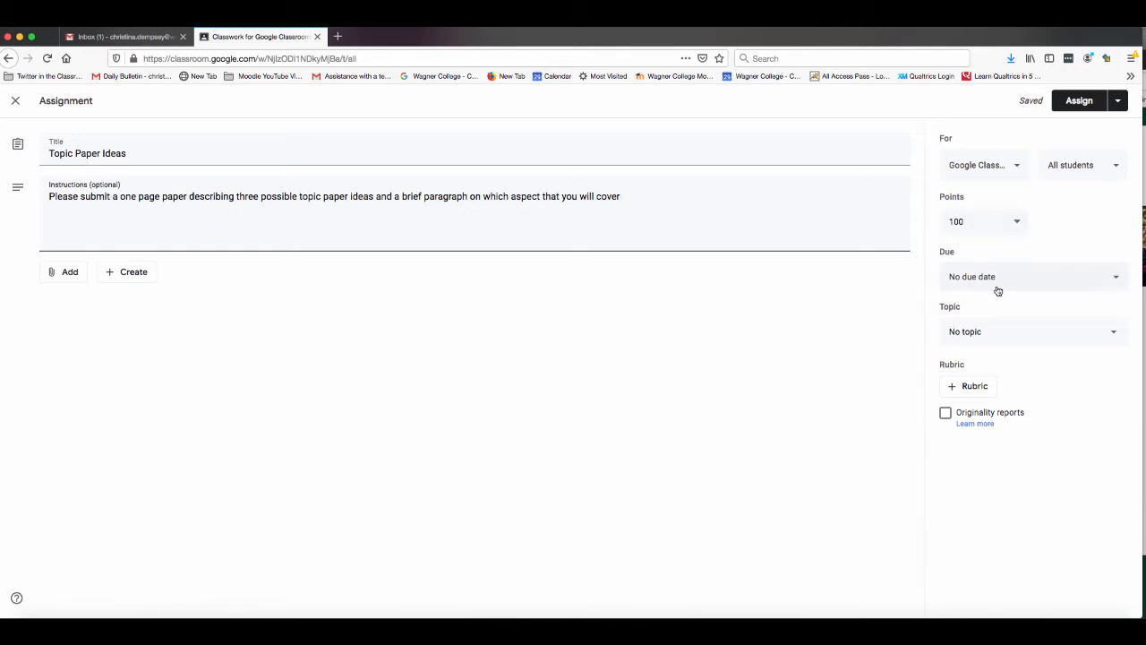
Keep the Topic Paper Ideas assignment at 100 points and set its due date to Mar 5, 2020.
{"action": "left_click", "coordinate": [1017, 229]}
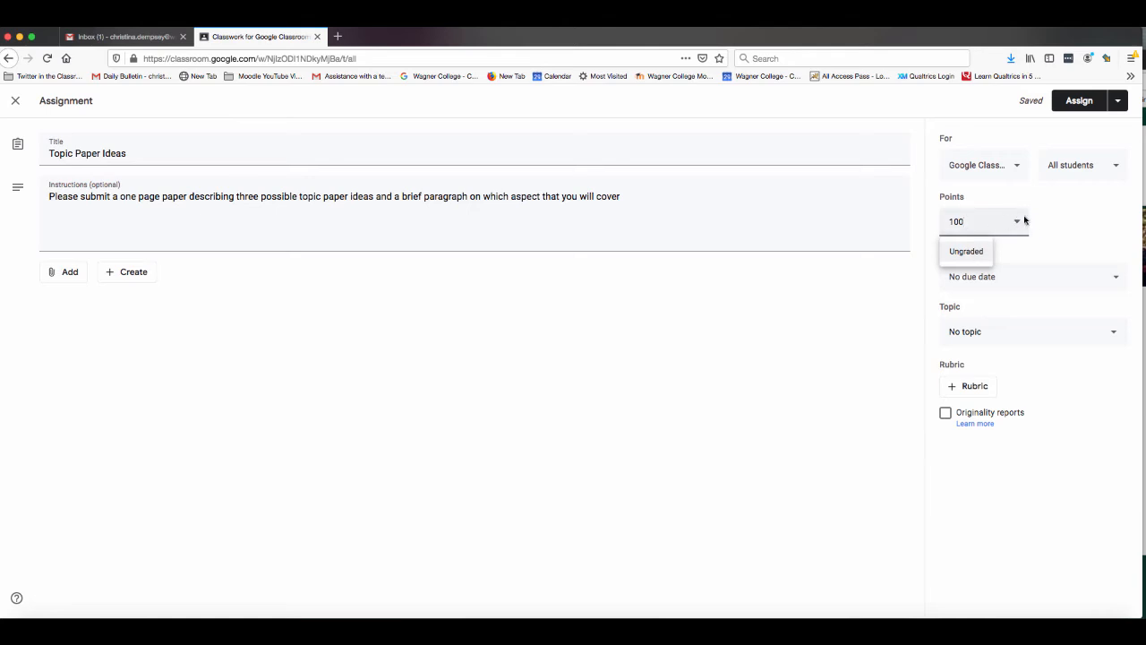
{"action": "left_click", "coordinate": [1074, 231]}
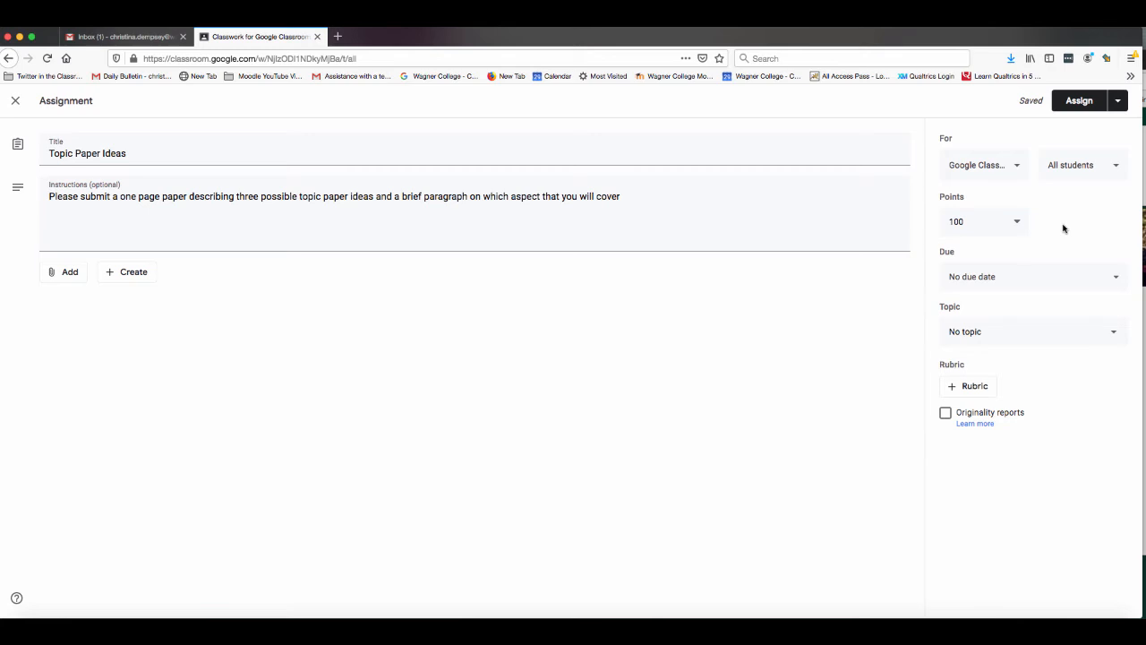
{"action": "left_click", "coordinate": [1014, 280]}
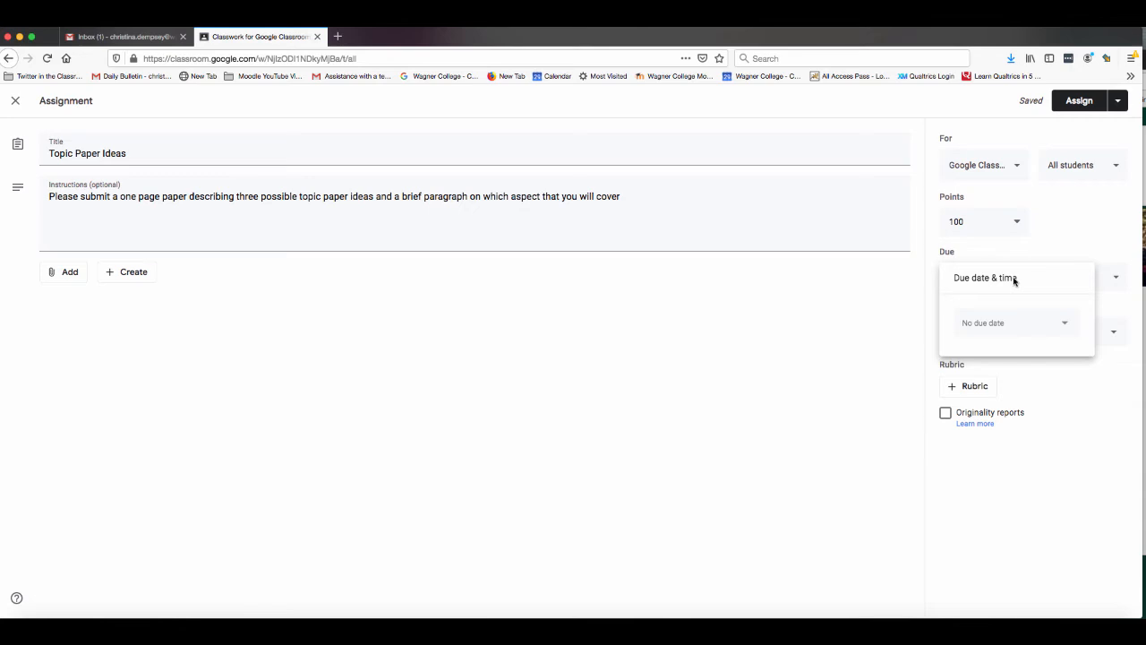
{"action": "left_click", "coordinate": [1063, 326]}
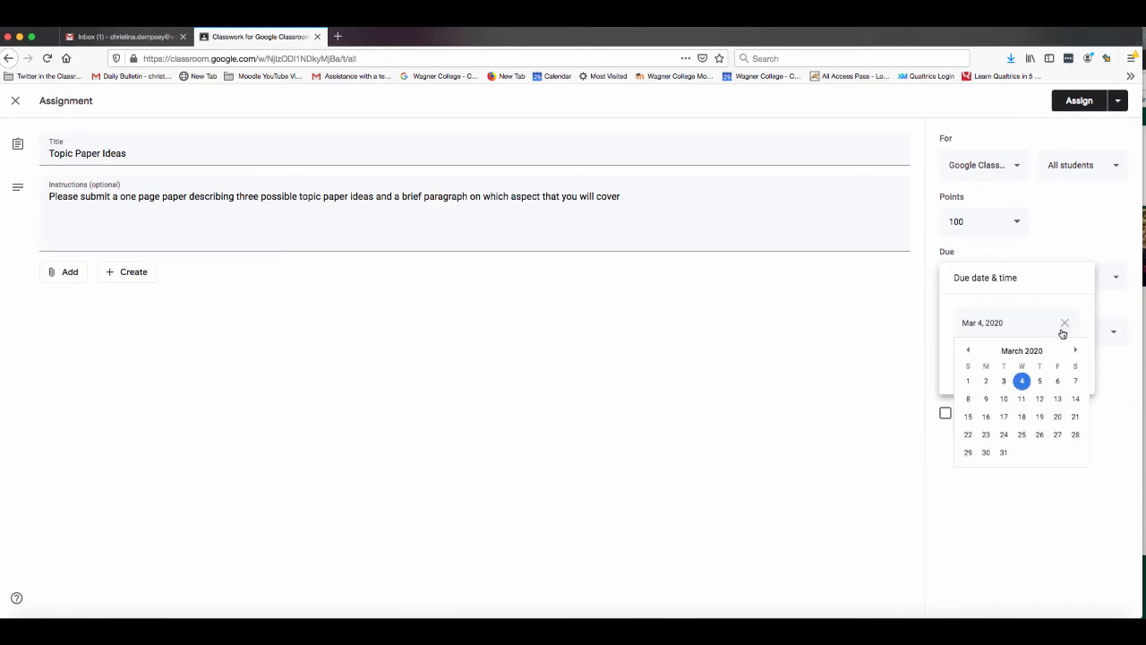
{"action": "left_click", "coordinate": [1041, 381]}
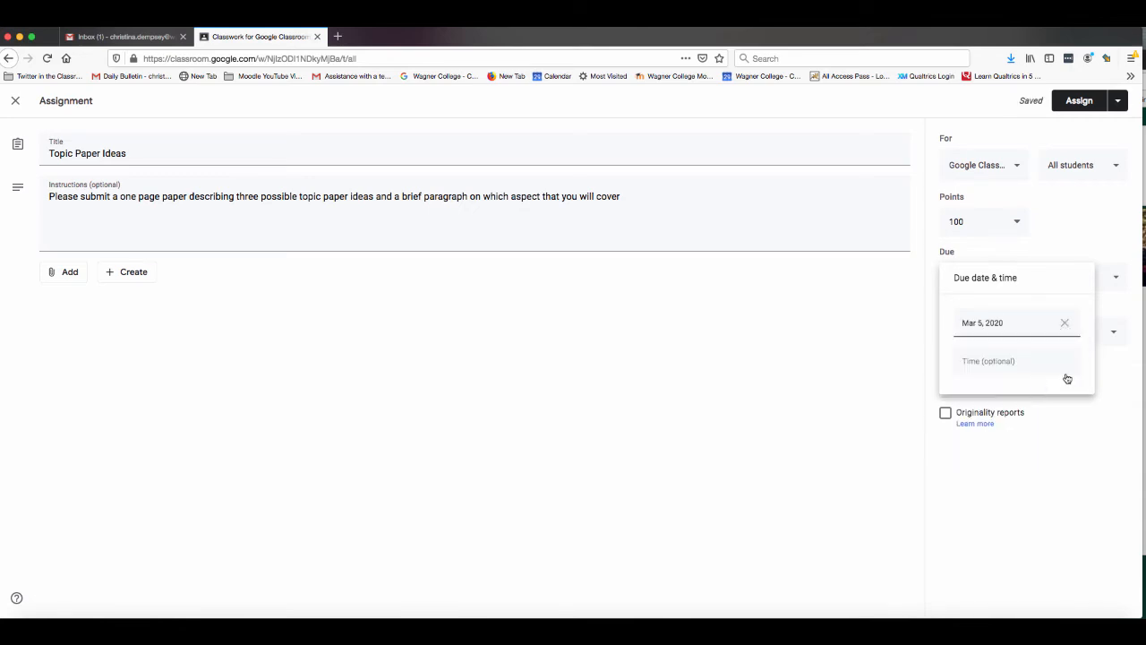
{"action": "left_click", "coordinate": [1092, 240]}
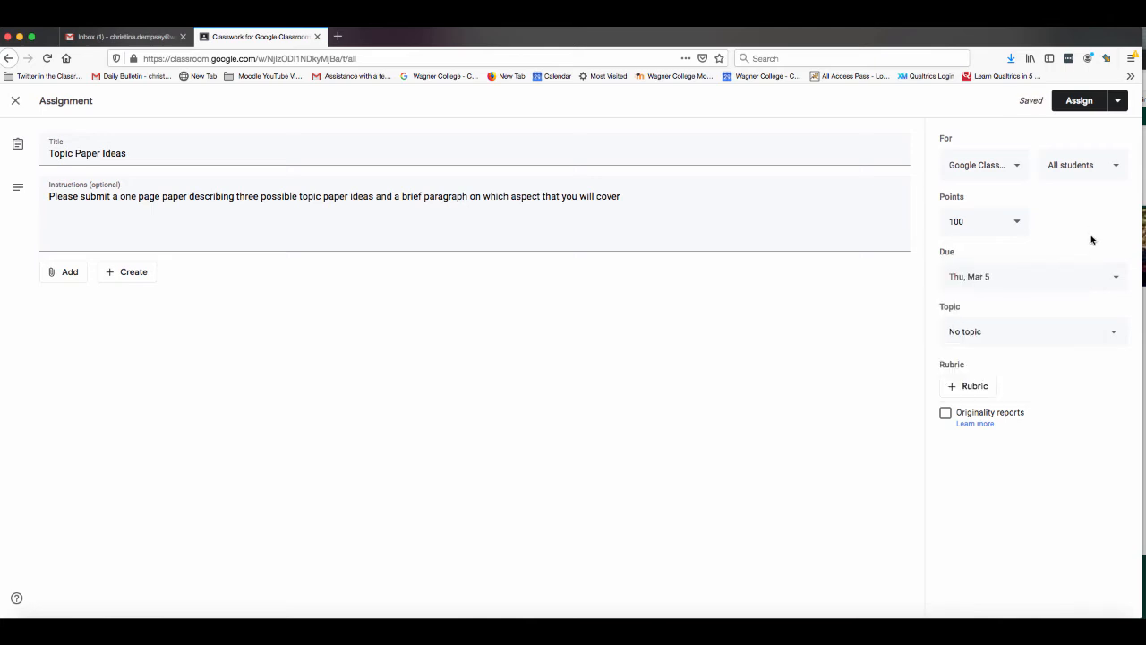
Review the scheduling and draft alternatives, and assign Topic Paper Ideas to all students immediately.
{"action": "left_click", "coordinate": [1119, 105]}
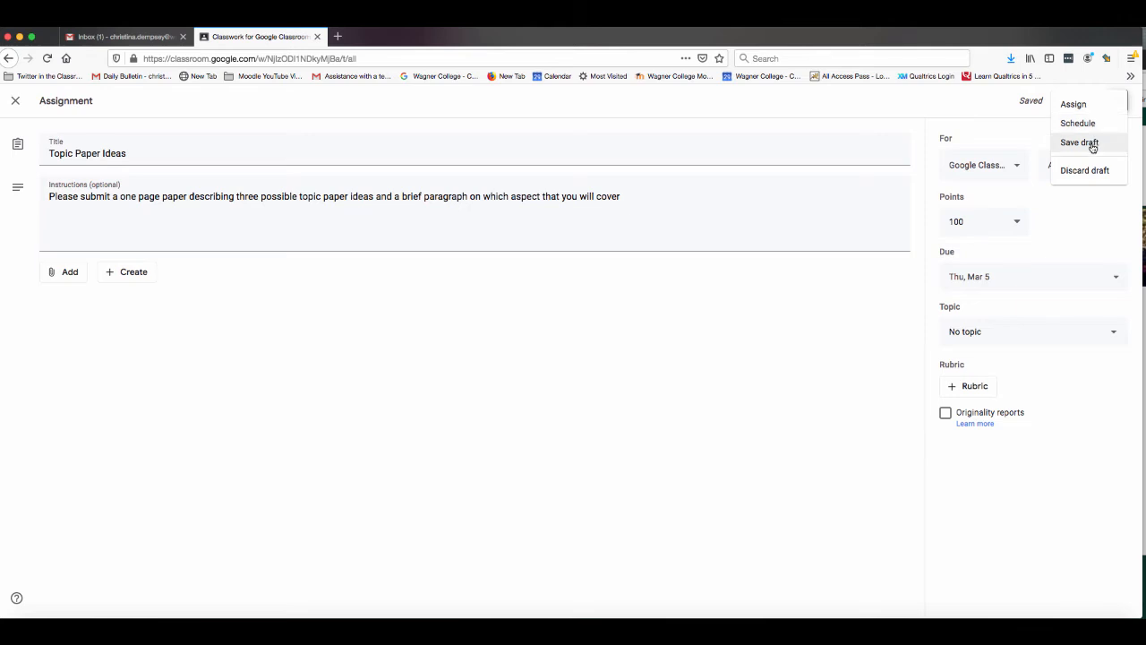
{"action": "left_click", "coordinate": [774, 413]}
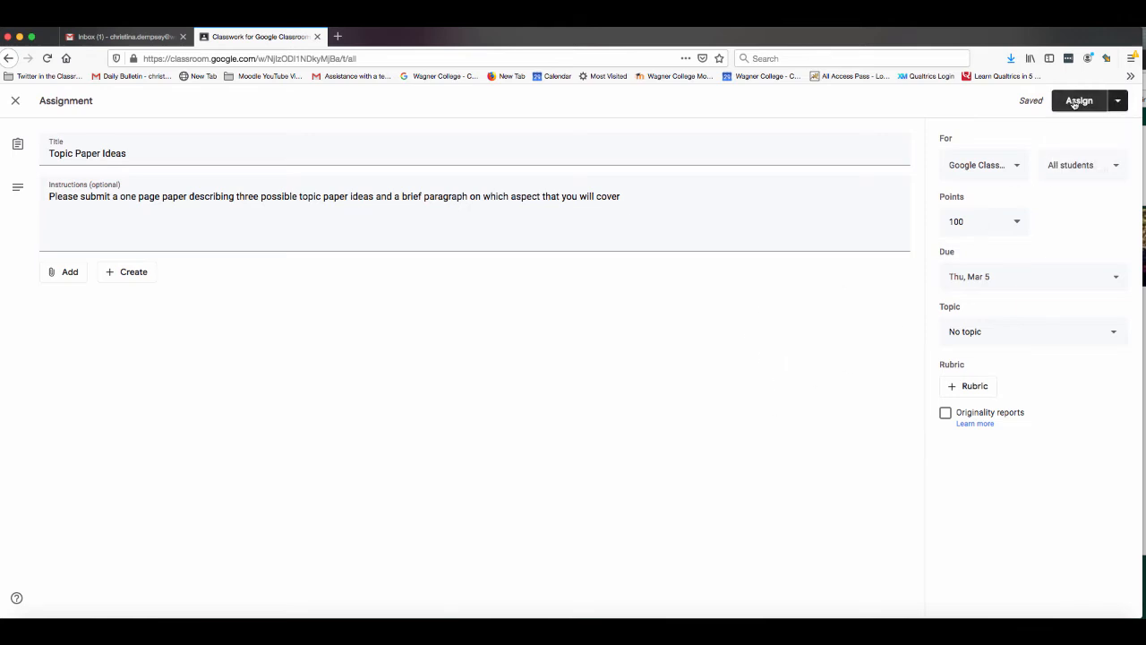
{"action": "left_click", "coordinate": [1075, 102]}
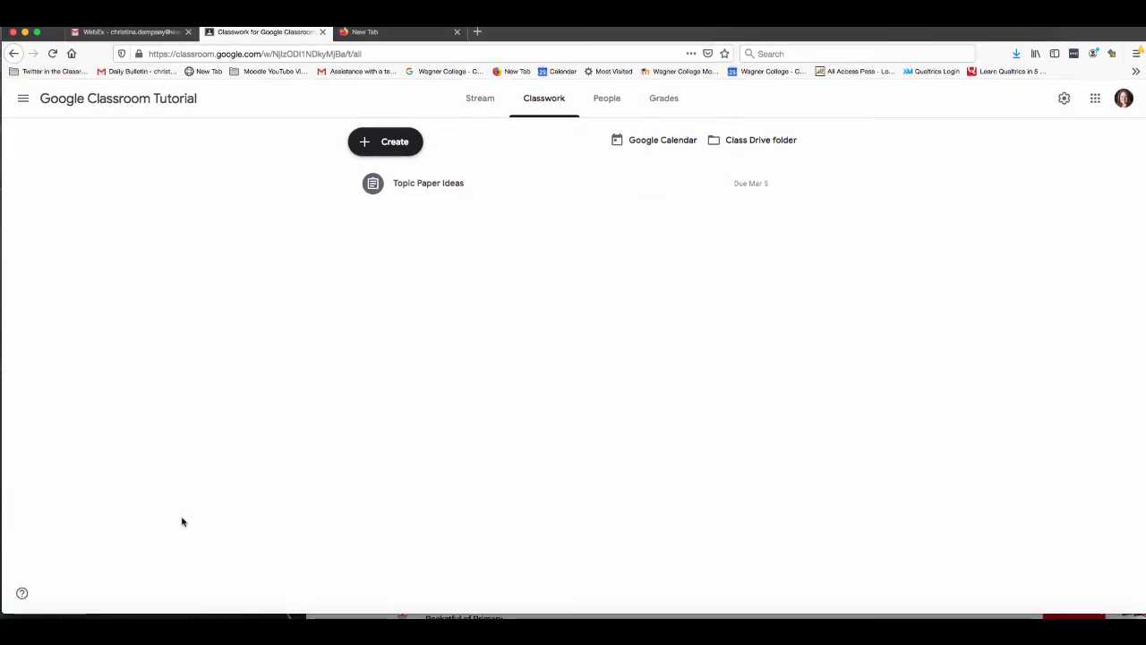
Create a new quiz assignment in Classwork and title it "Quiz 1".
{"action": "left_click", "coordinate": [403, 147]}
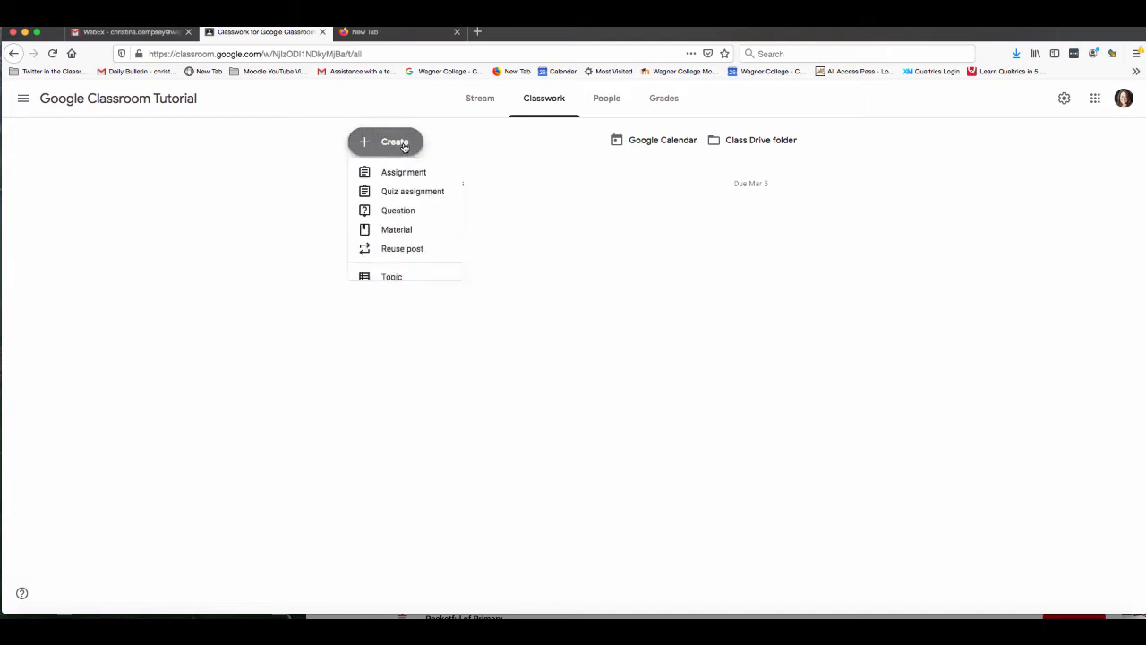
{"action": "left_click", "coordinate": [425, 192]}
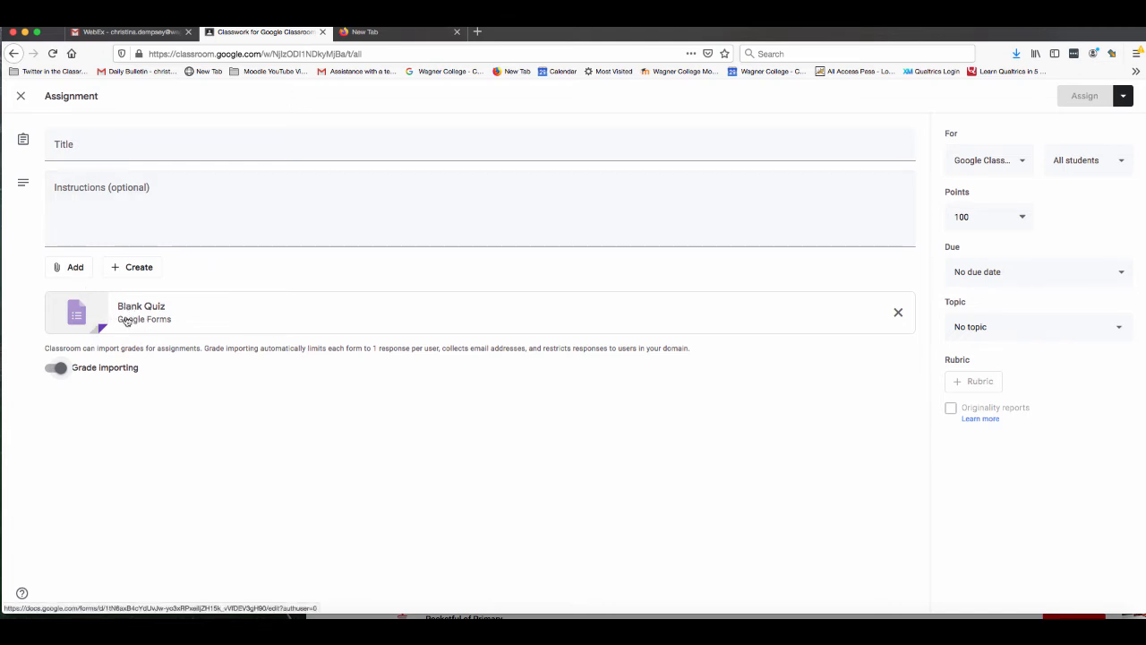
{"action": "left_click", "coordinate": [155, 143]}
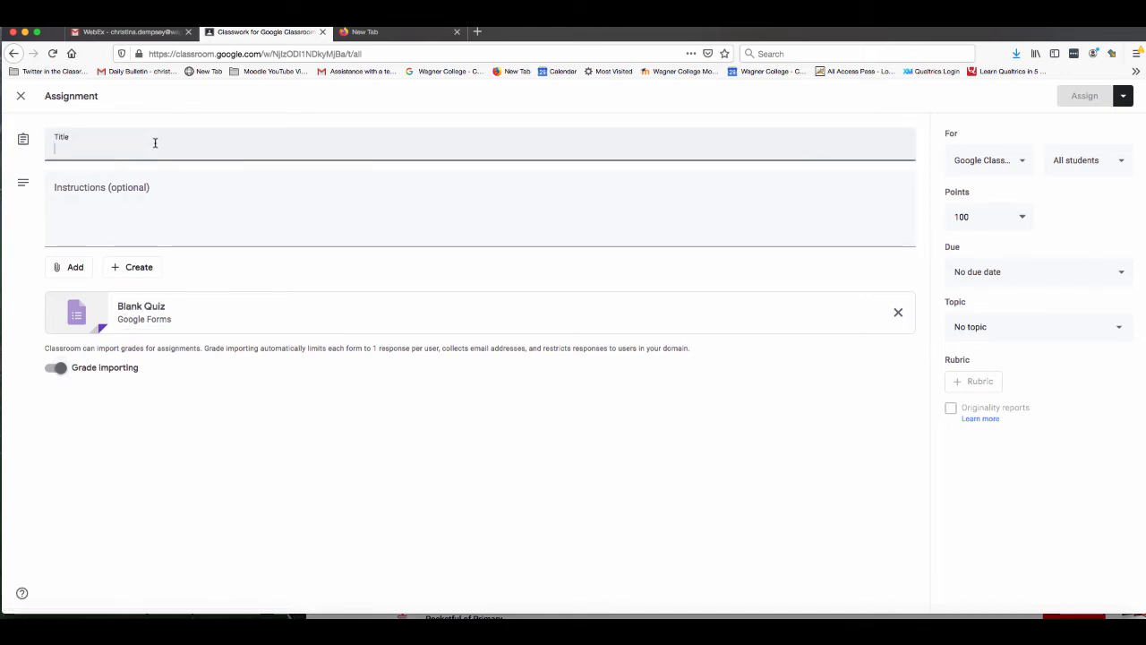
{"action": "type", "text": "Quiz 1"}
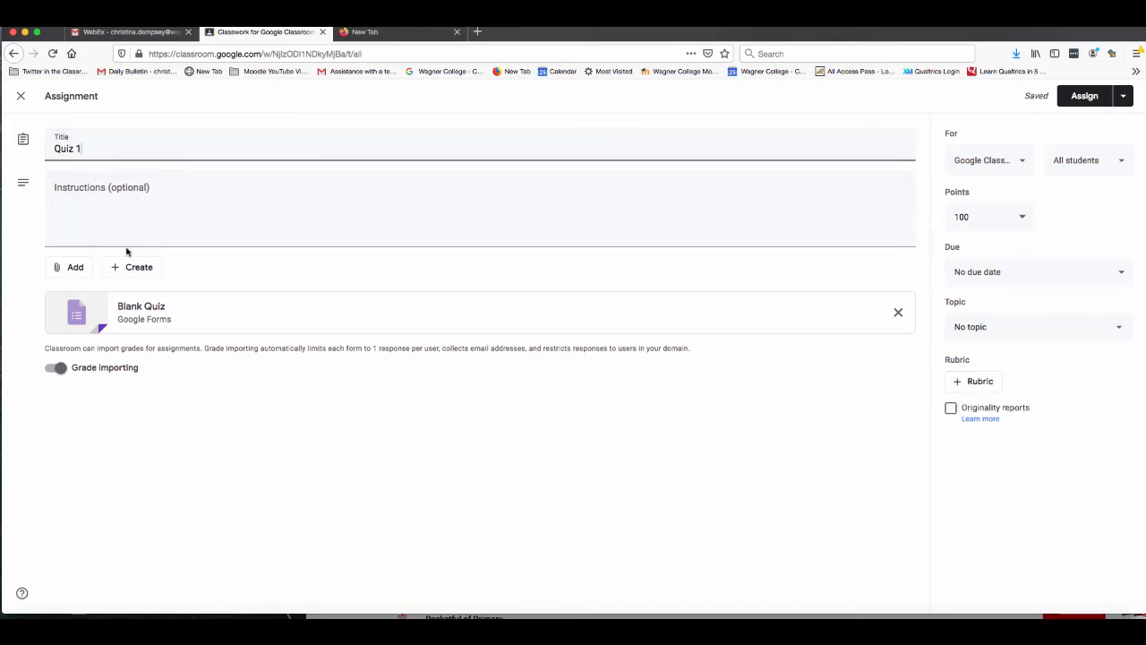
Open the attached Blank Quiz in Google Forms and rename the form file "Quiz 1".
{"action": "left_click", "coordinate": [175, 319]}
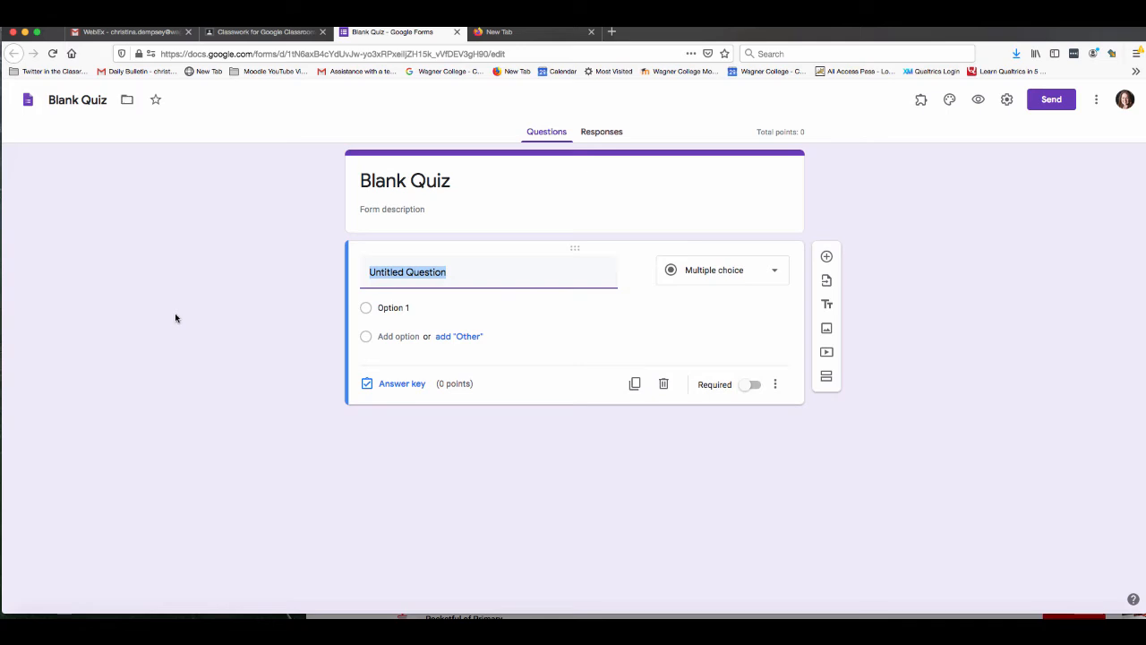
{"action": "left_click", "coordinate": [75, 103]}
{"action": "left_click_drag", "start_coordinate": [110, 100], "coordinate": [14, 99]}
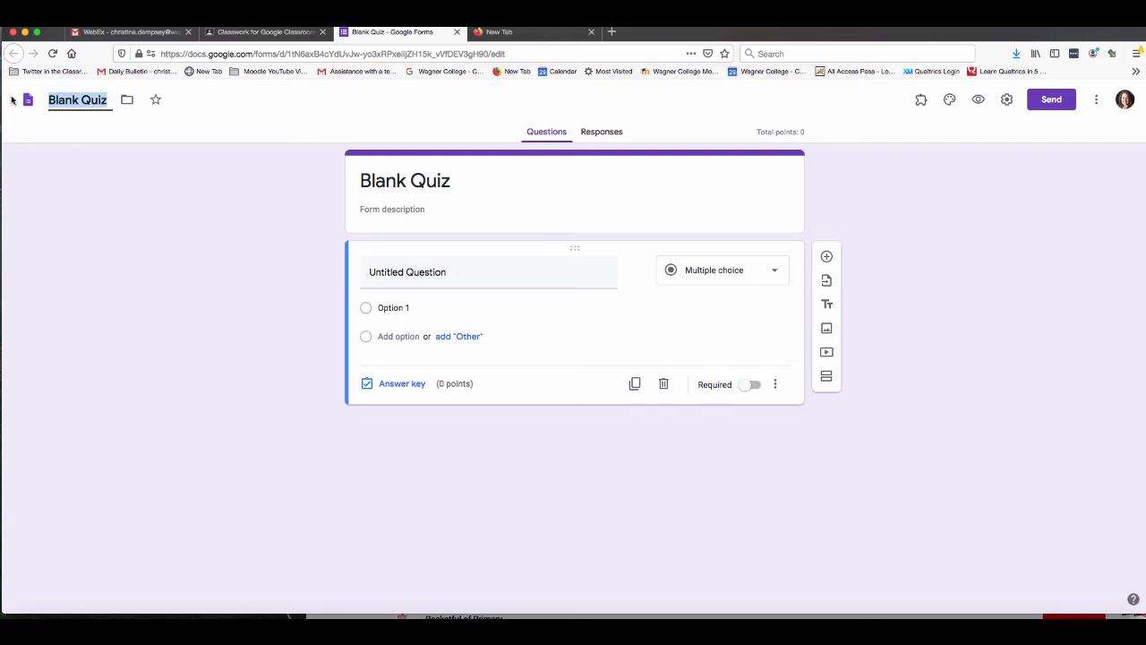
{"action": "type", "text": "Quiz 1"}
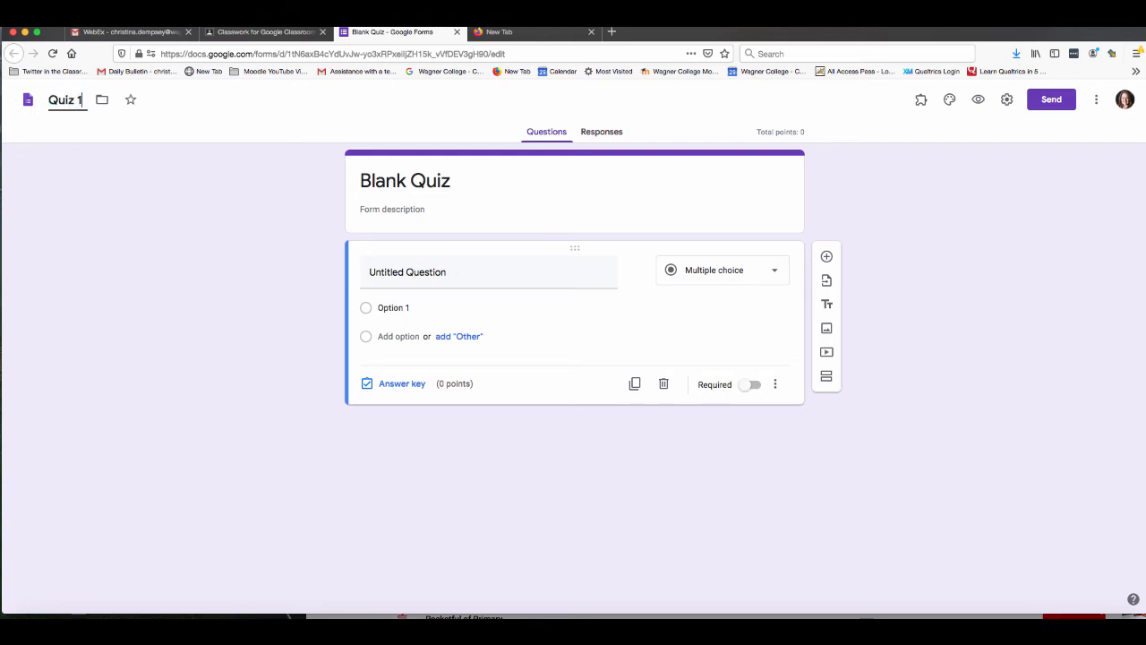
Replace the form's Blank Quiz heading with "Quiz 1", leaving the form description empty.
{"action": "left_click", "coordinate": [453, 183]}
{"action": "left_click", "coordinate": [455, 185]}
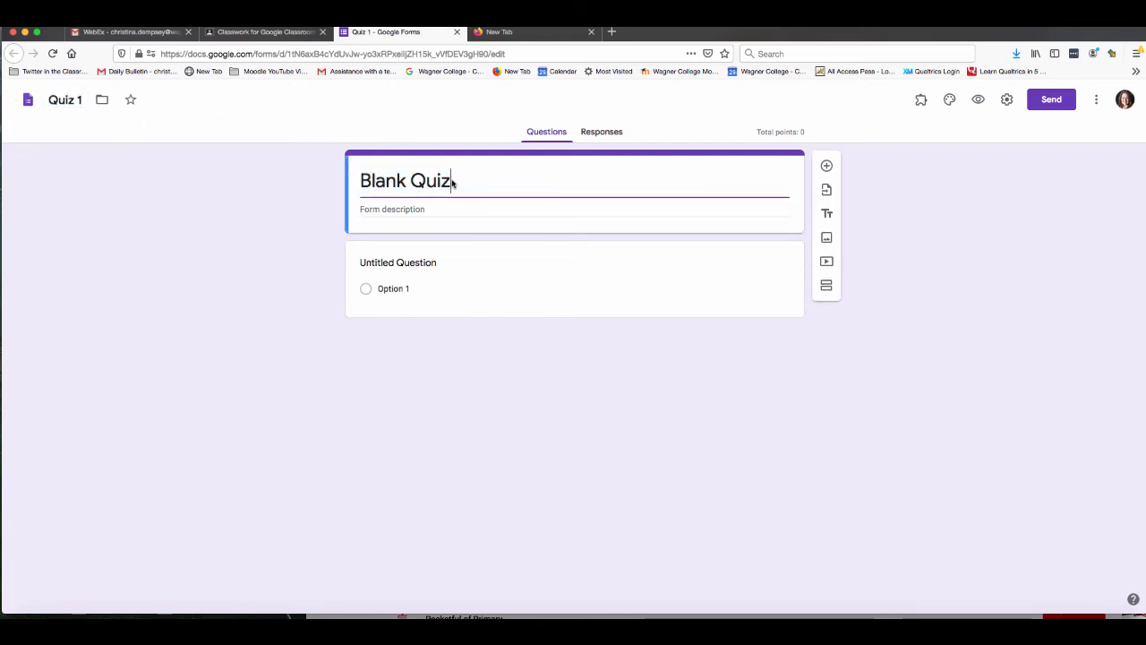
{"action": "double_click", "coordinate": [453, 186]}
{"action": "left_click", "coordinate": [453, 185]}
{"action": "triple_click", "coordinate": [453, 187]}
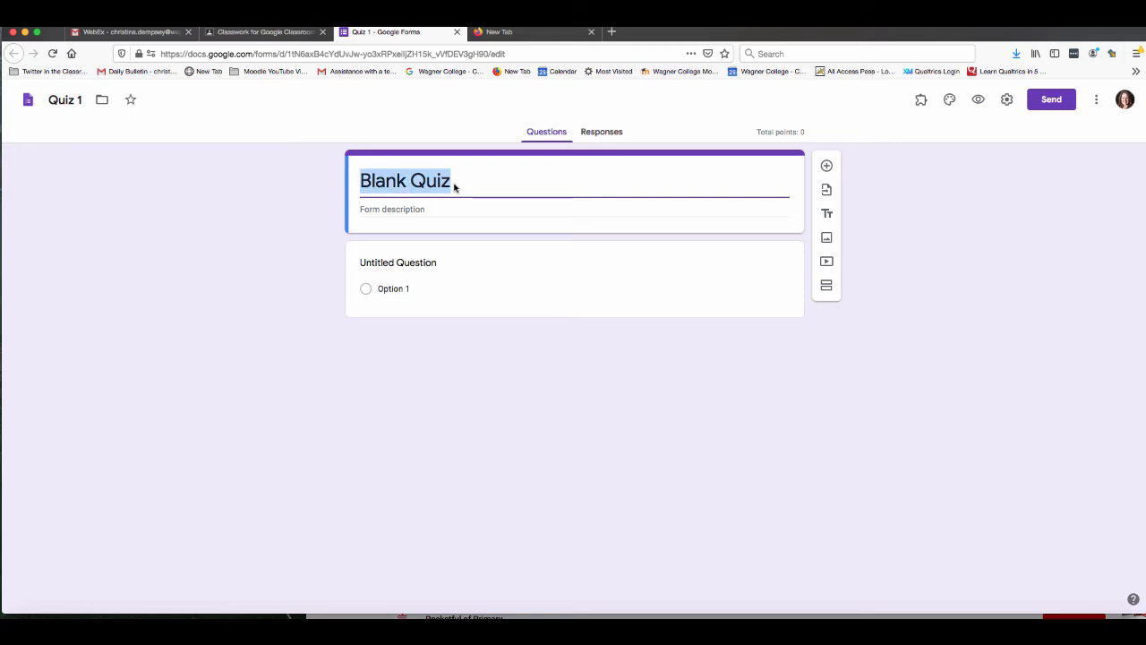
{"action": "type", "text": "Quiz 1"}
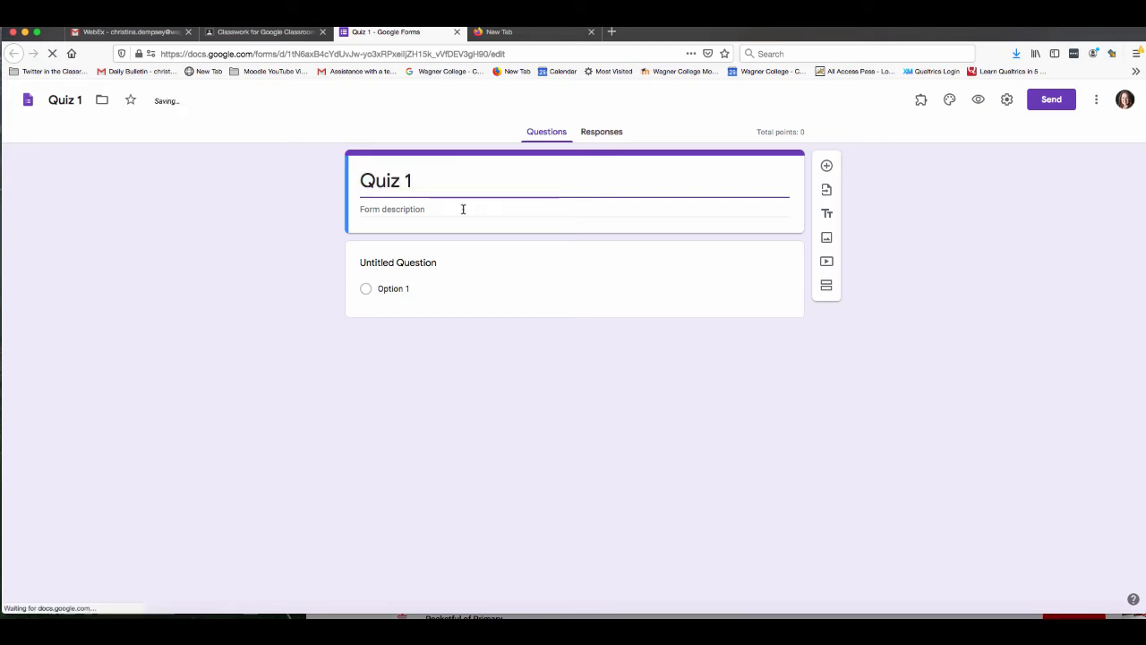
{"action": "left_click", "coordinate": [463, 209]}
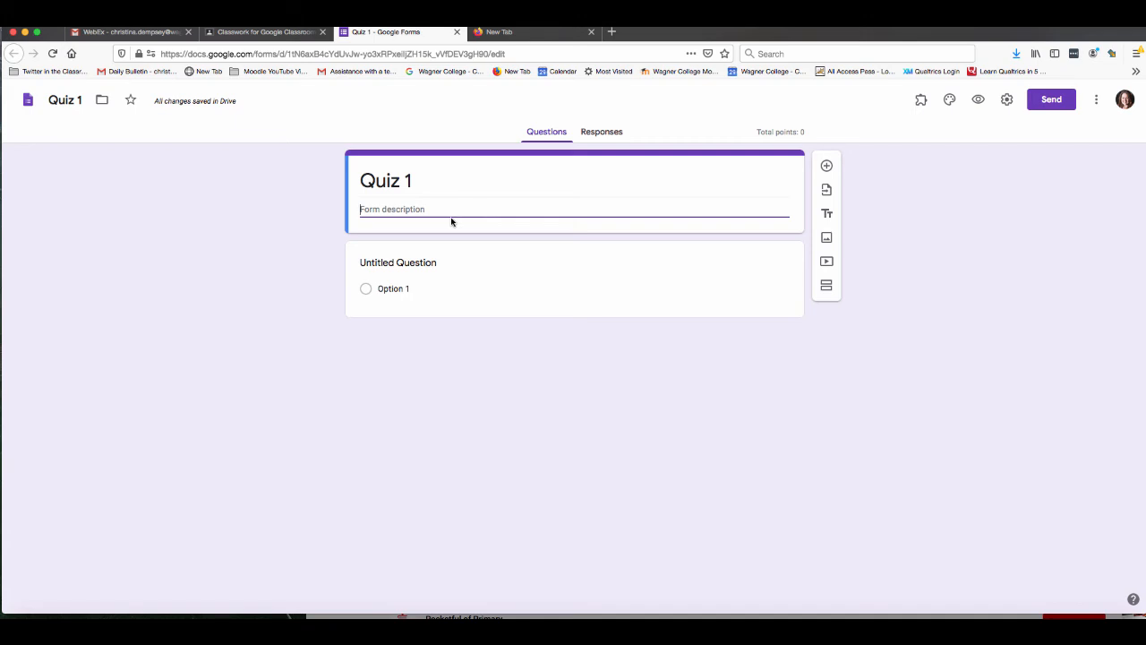
Keep the first question as multiple choice and enter "What color is the sky?" as its text.
{"action": "left_click", "coordinate": [411, 263]}
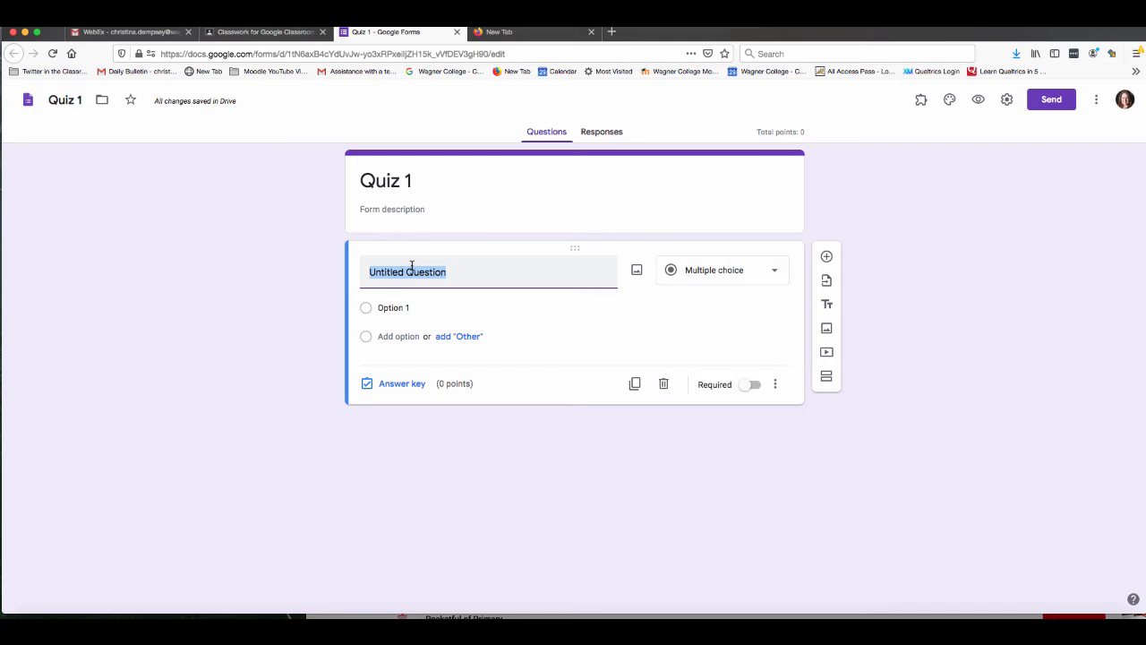
{"action": "left_click", "coordinate": [711, 278]}
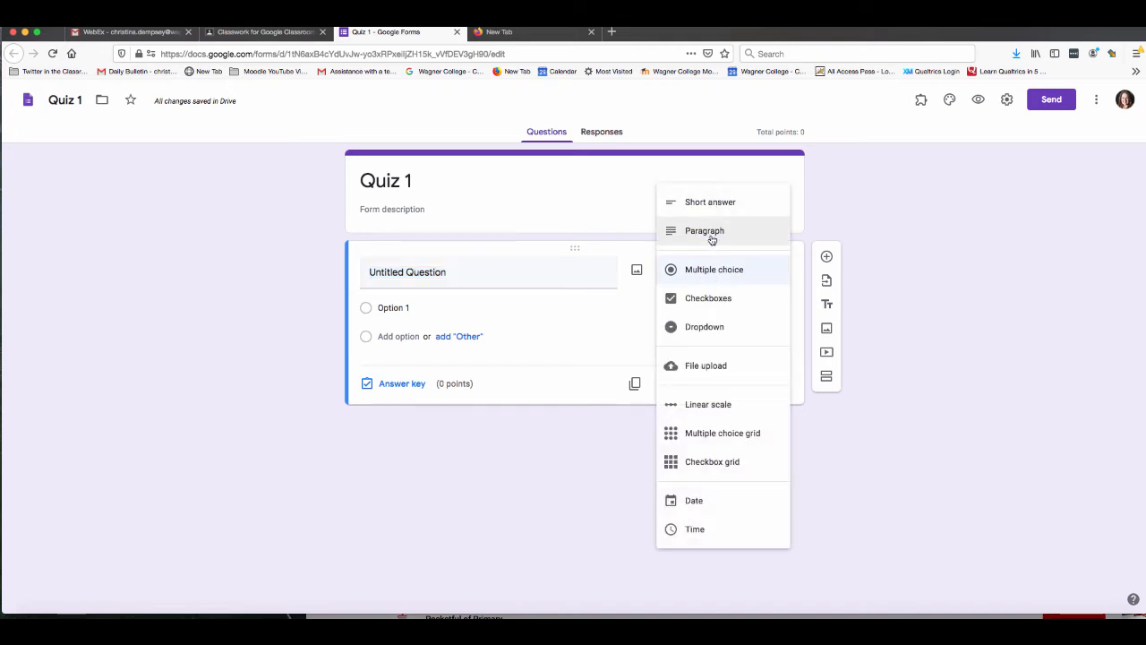
{"action": "left_click", "coordinate": [706, 273]}
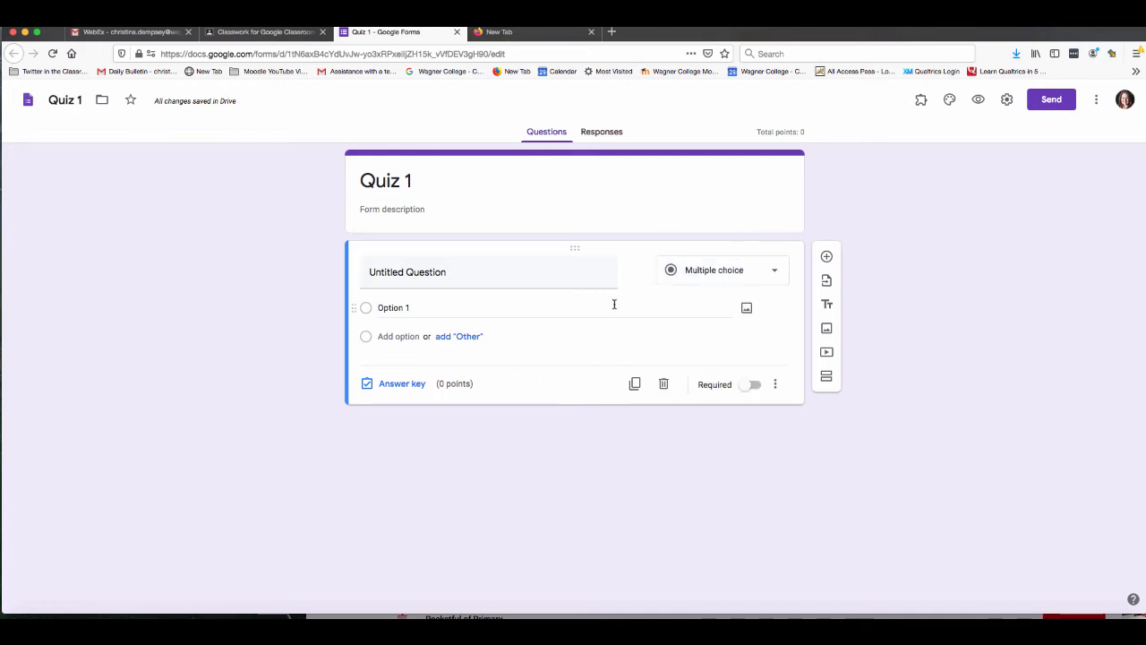
{"action": "left_click", "coordinate": [462, 278]}
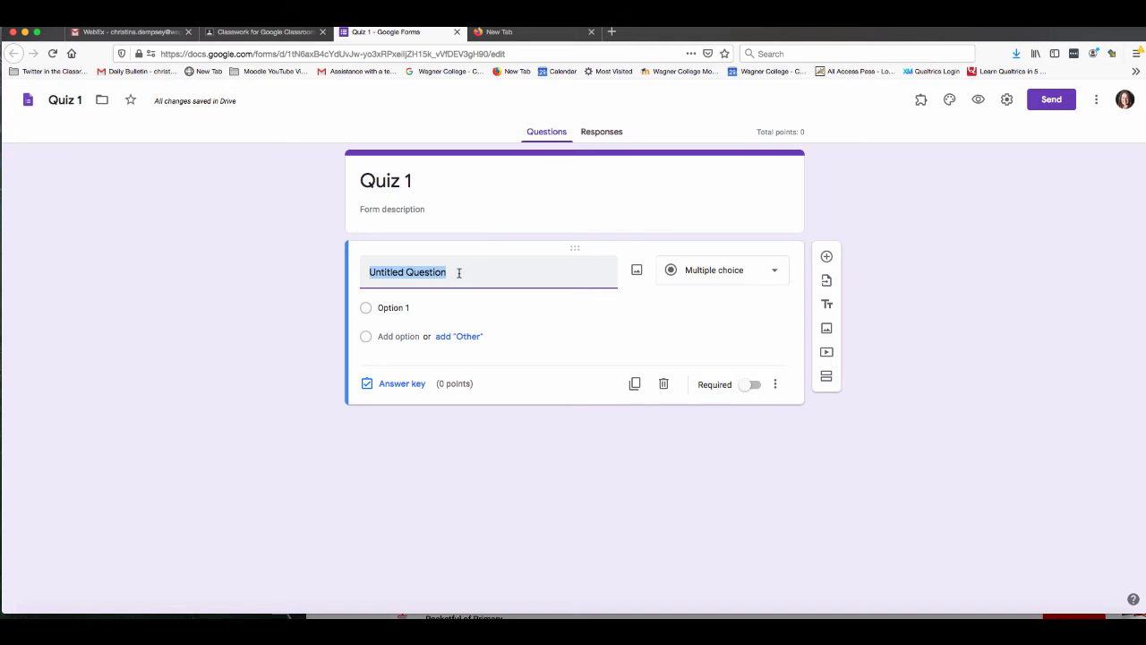
{"action": "type", "text": "Wha"}
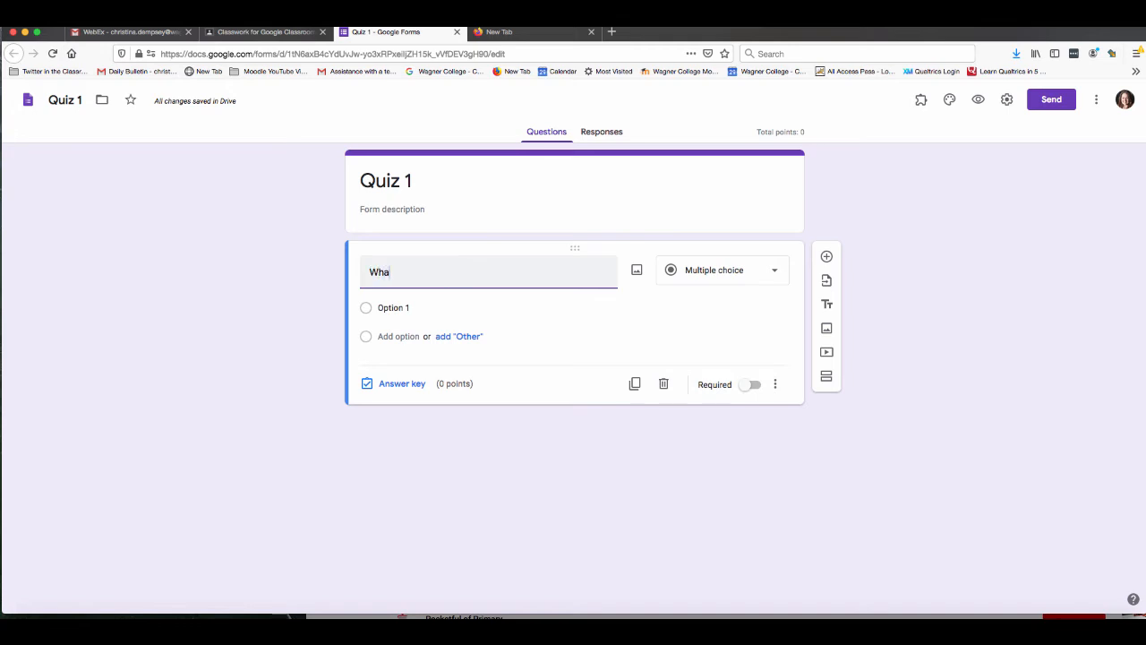
{"action": "type", "text": "t is"}
{"action": "key", "text": "BackSpace"}
{"action": "type", "text": "color is the sky?"}
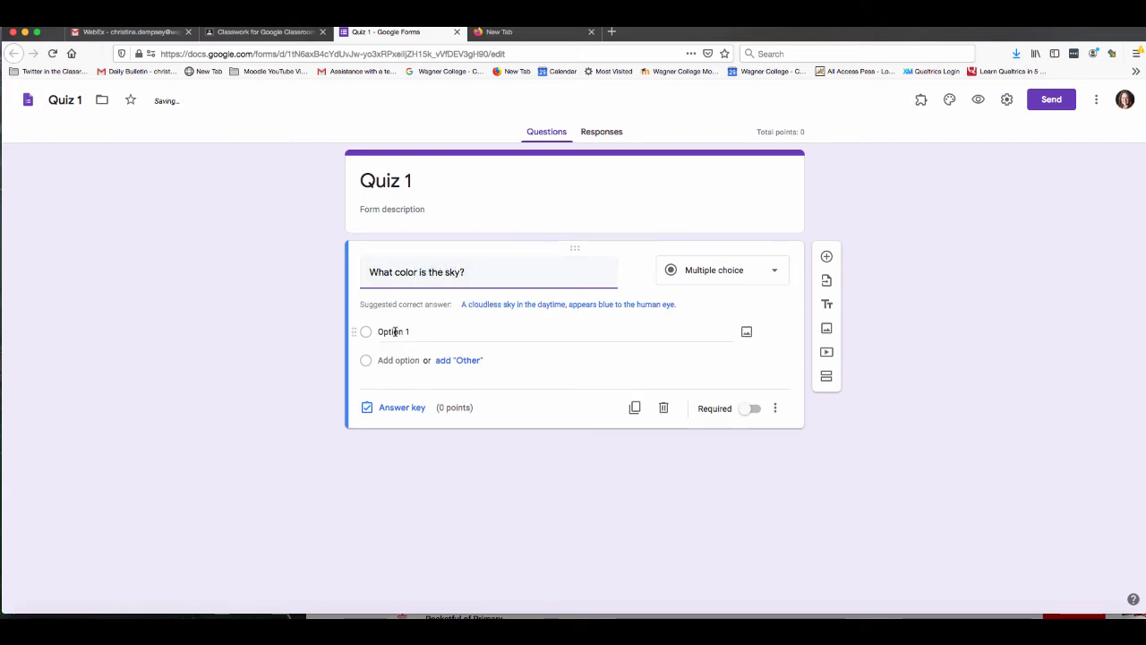
Enter the answer options Blue, Red, Green and Pink for the sky color question.
{"action": "left_click", "coordinate": [394, 332]}
{"action": "type", "text": "Blue"}
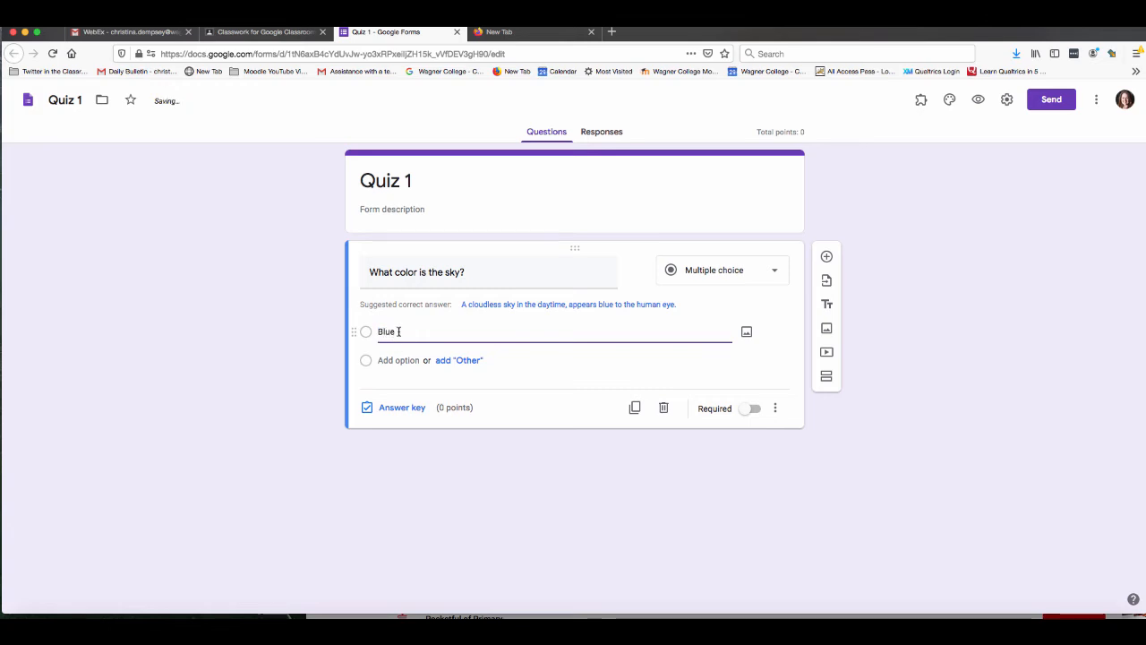
{"action": "left_click", "coordinate": [395, 360]}
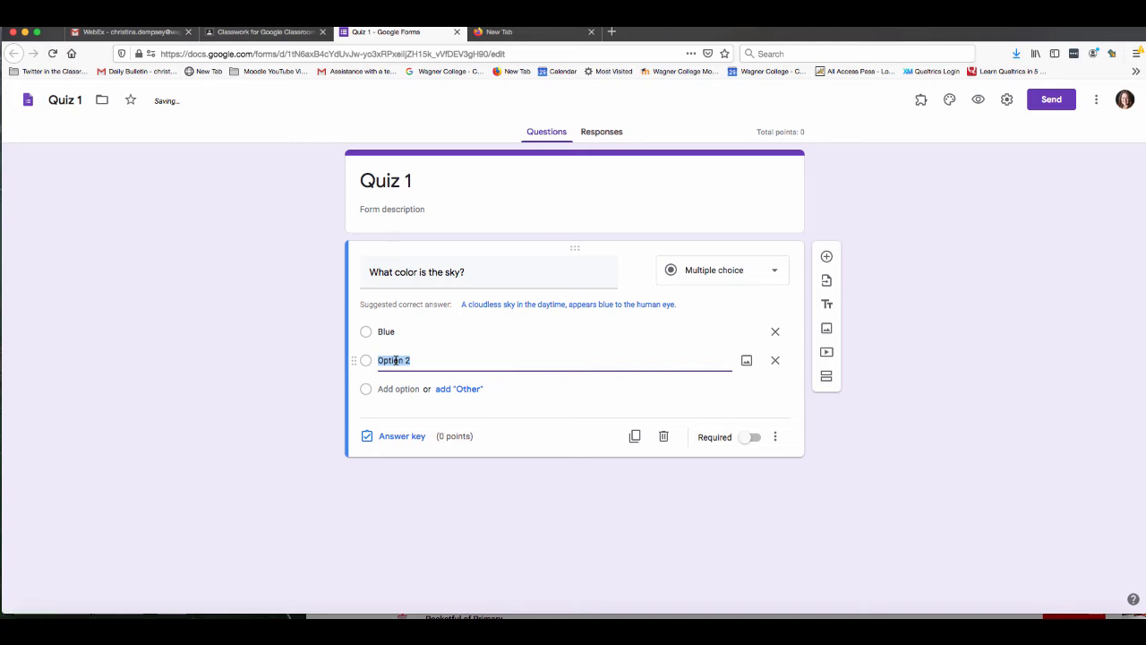
{"action": "type", "text": "Red"}
{"action": "key", "text": "Return"}
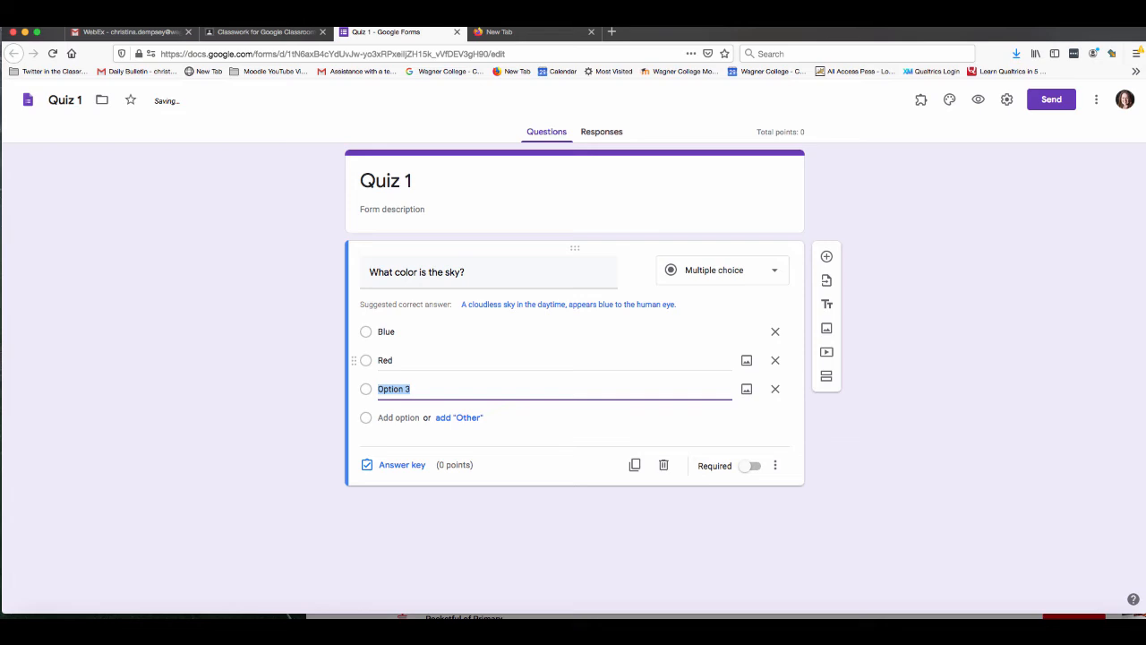
{"action": "type", "text": "Gren"}
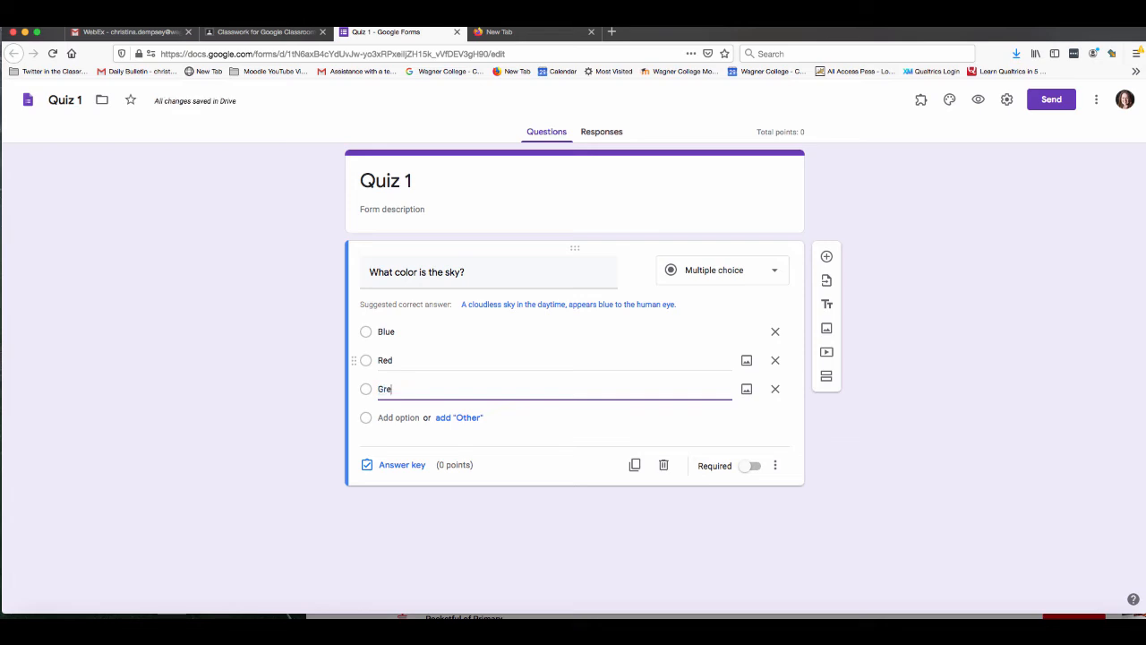
{"action": "key", "text": "Return"}
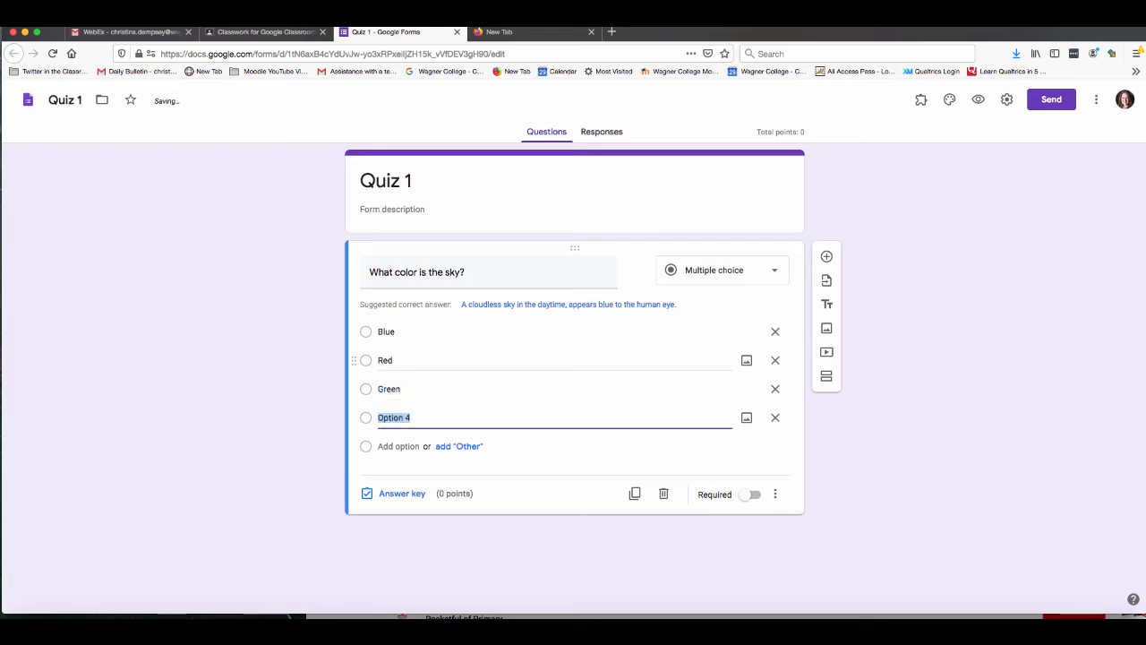
{"action": "type", "text": "Pink"}
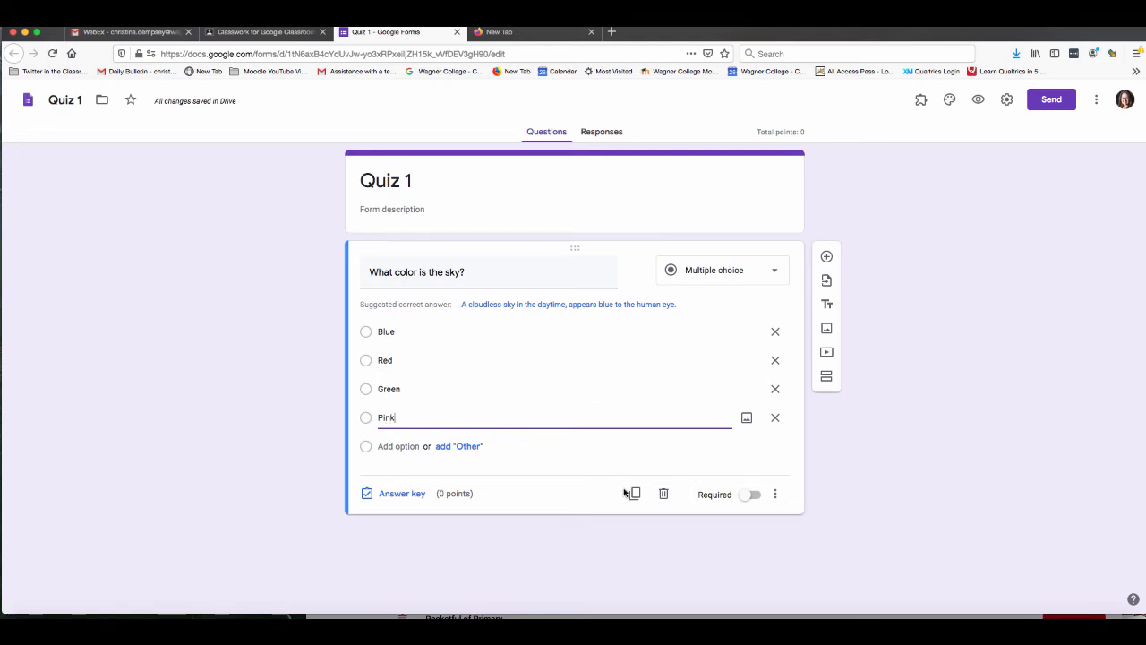
Make the sky color question required and add another question to the quiz.
{"action": "left_click", "coordinate": [750, 496]}
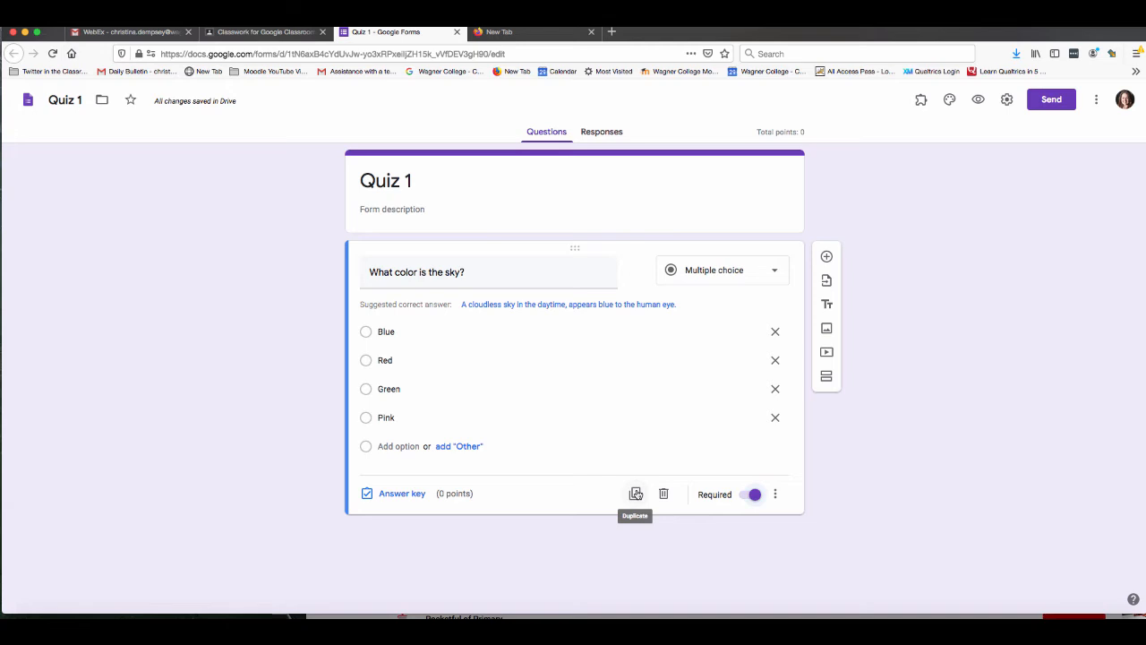
{"action": "left_click", "coordinate": [827, 257]}
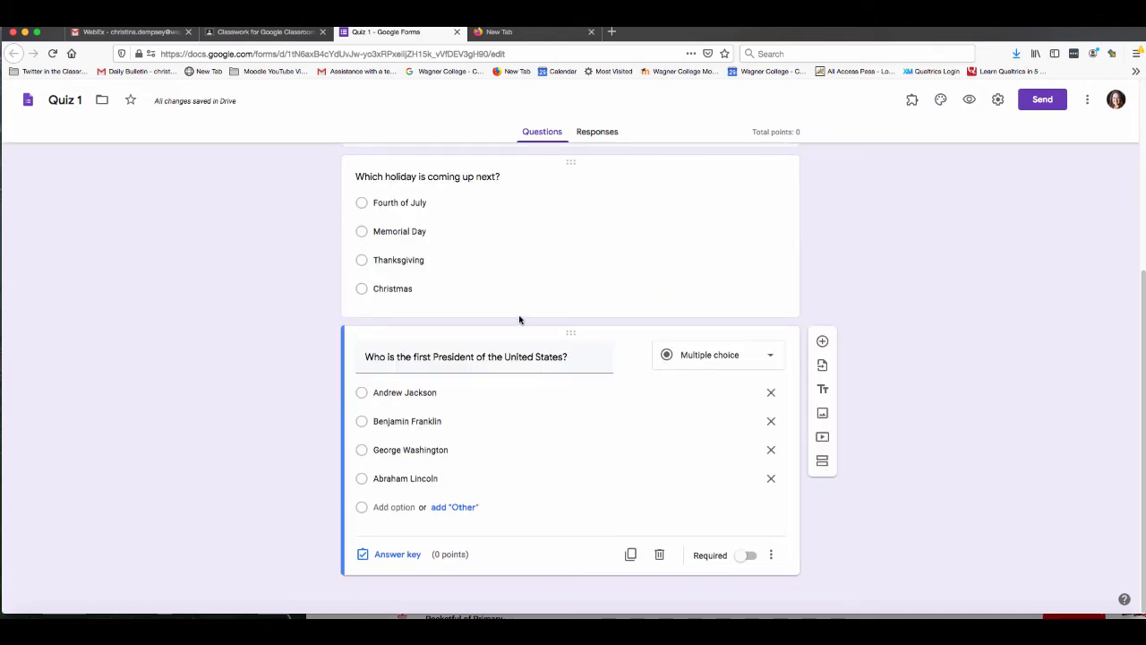
{"action": "scroll", "coordinate": [519, 319], "scroll_direction": "up", "scroll_amount": 5}
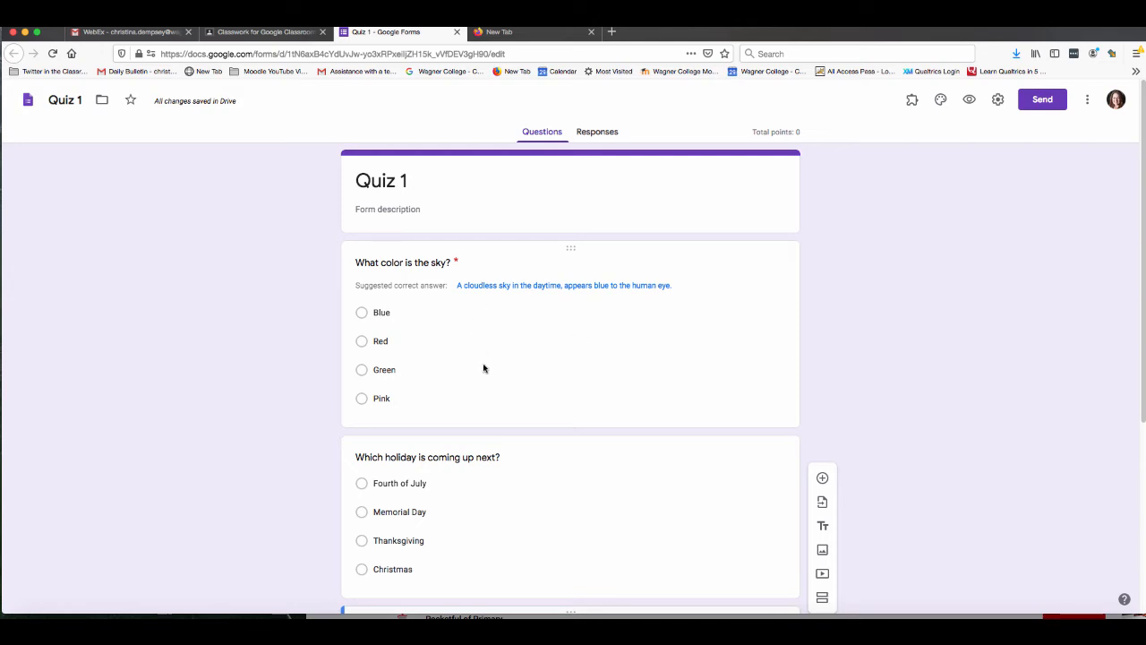
In the sky color question's answer key, mark Blue as correct and set the question's value to 5 points.
{"action": "left_click", "coordinate": [522, 365]}
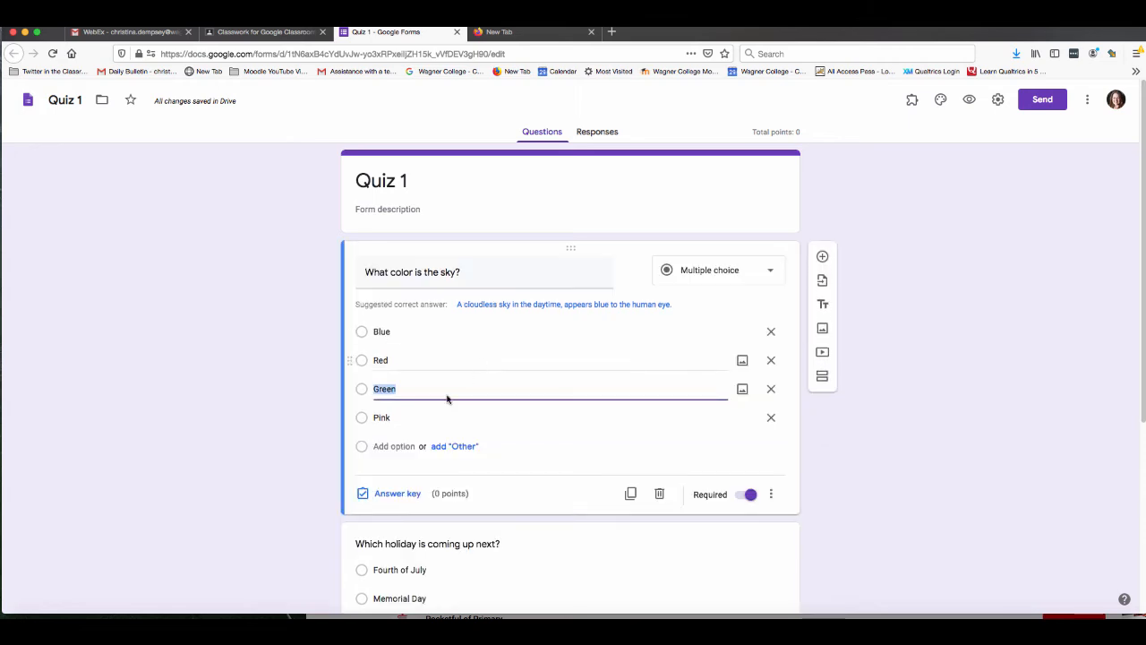
{"action": "left_click", "coordinate": [395, 494]}
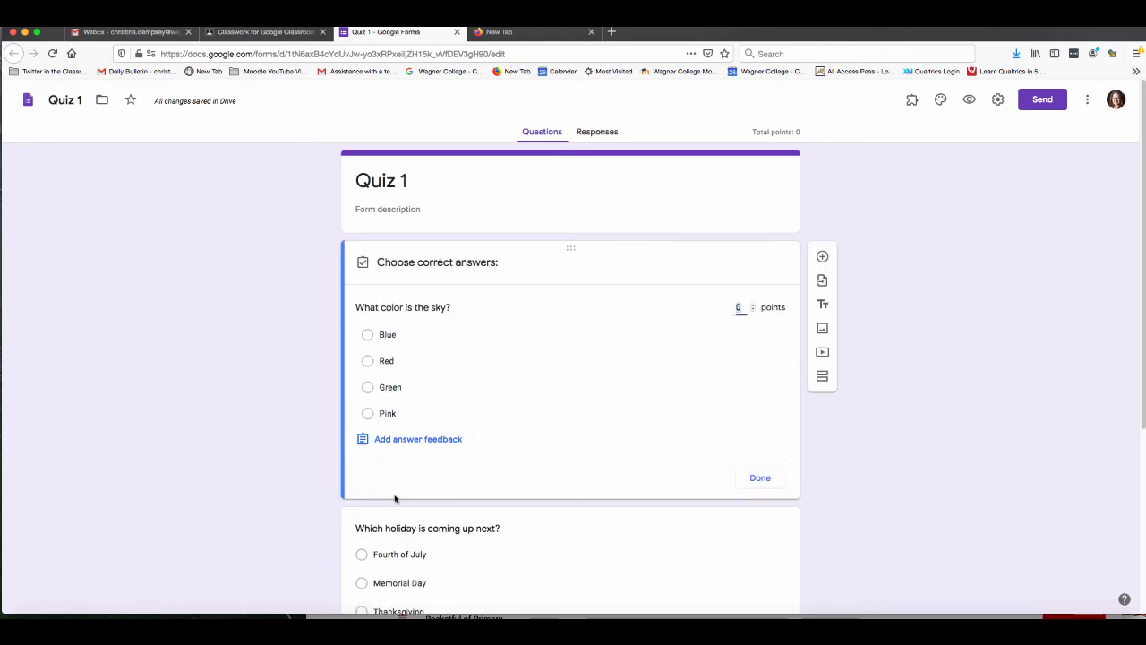
{"action": "left_click", "coordinate": [367, 337]}
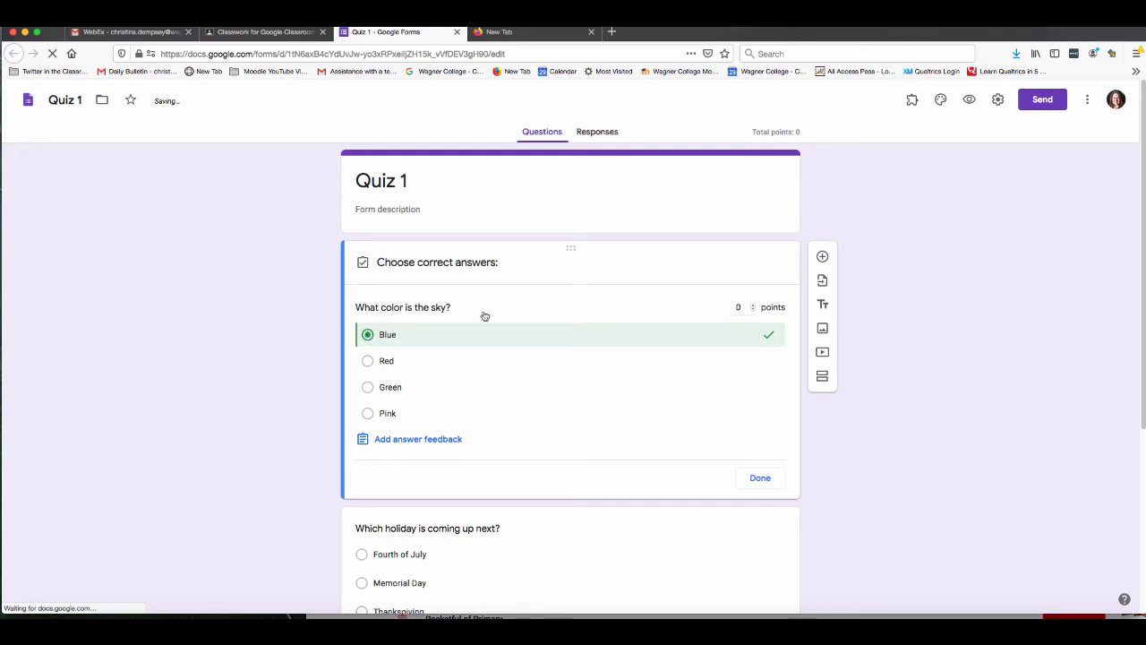
{"action": "left_click", "coordinate": [752, 305]}
{"action": "left_click", "coordinate": [752, 305]}
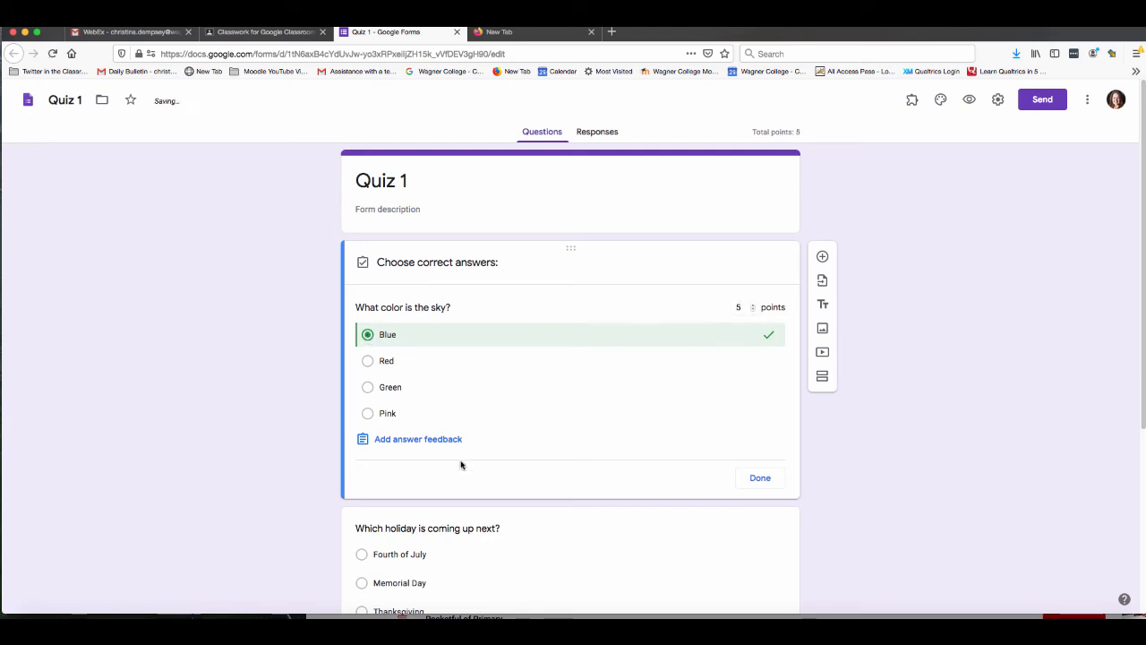
In the upcoming holiday question's answer key, mark Memorial Day as correct and set the question's value to 5 points.
{"action": "scroll", "coordinate": [425, 460], "scroll_direction": "down", "scroll_amount": 3}
{"action": "scroll", "coordinate": [360, 457], "scroll_direction": "down", "scroll_amount": 1}
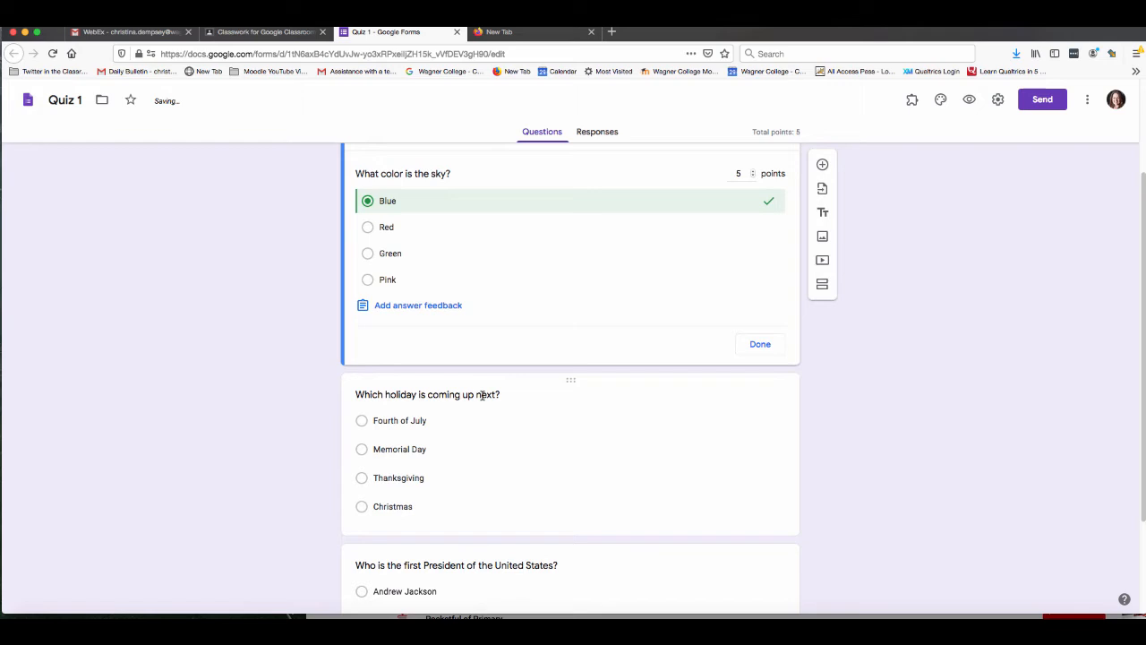
{"action": "left_click", "coordinate": [501, 445]}
{"action": "left_click", "coordinate": [390, 497]}
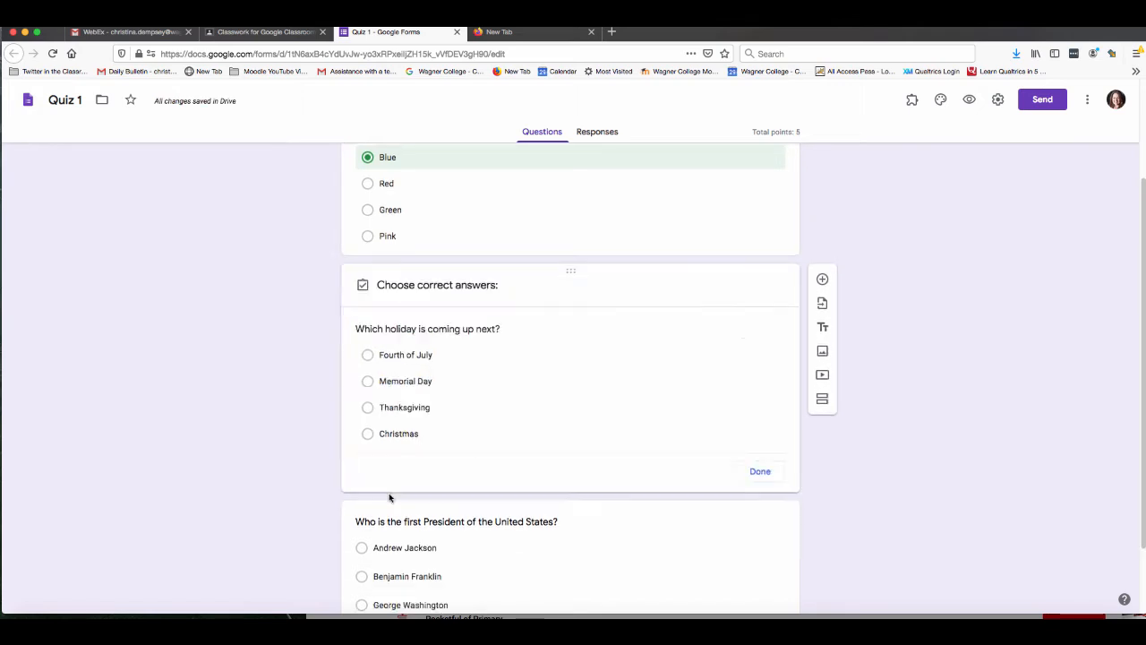
{"action": "left_click", "coordinate": [368, 384]}
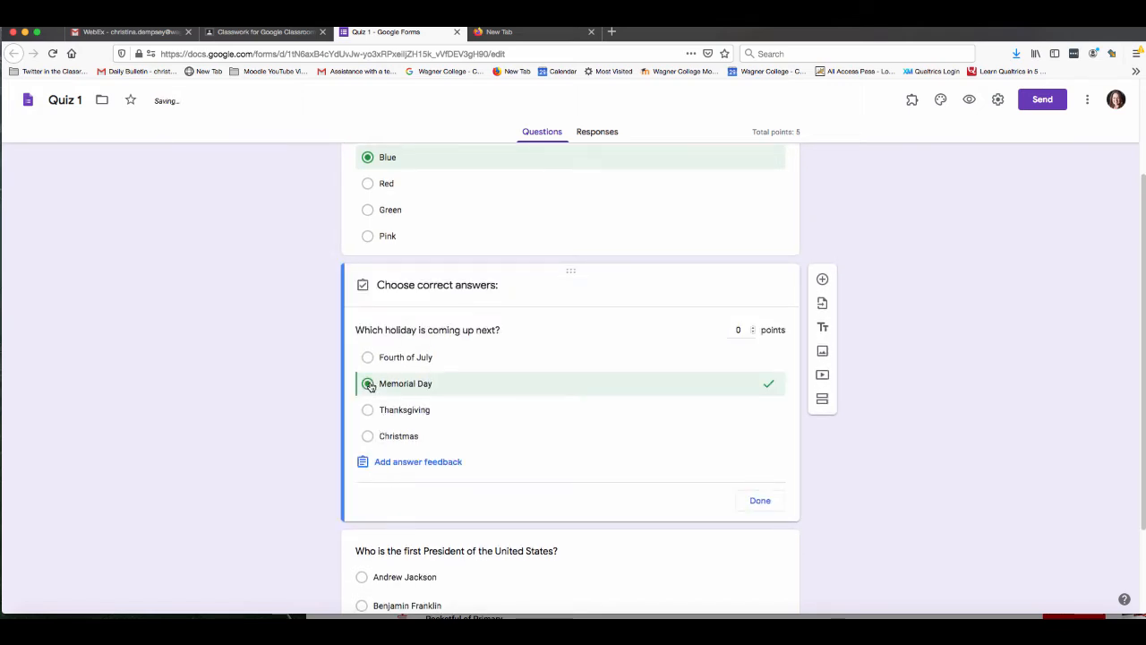
{"action": "left_click", "coordinate": [752, 326]}
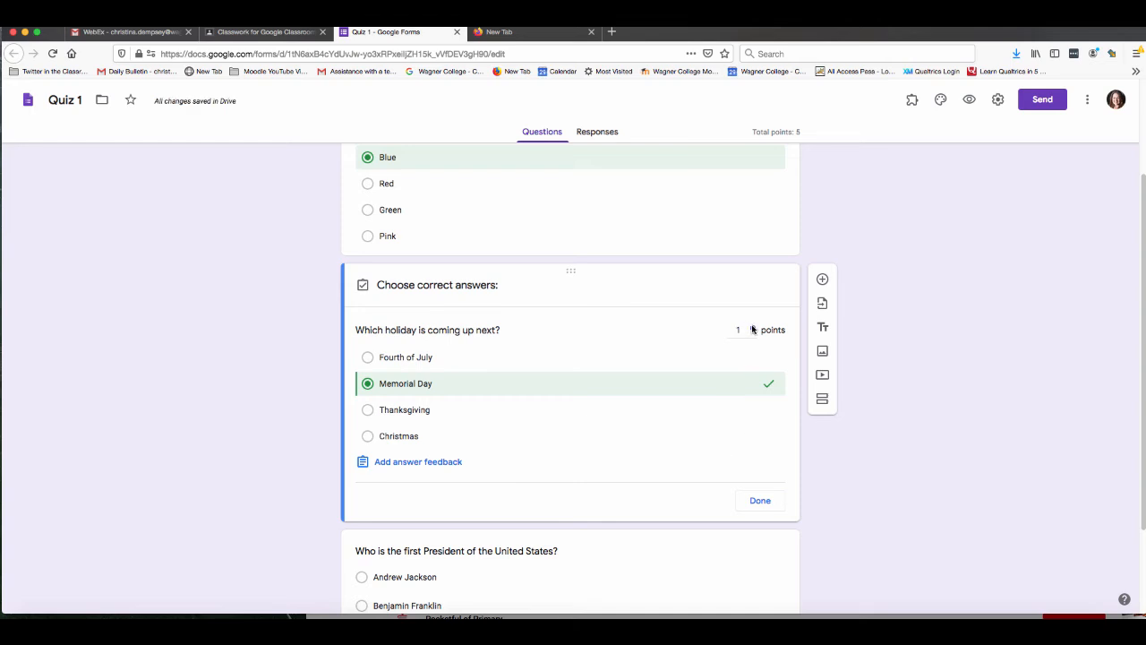
{"action": "left_click", "coordinate": [752, 327]}
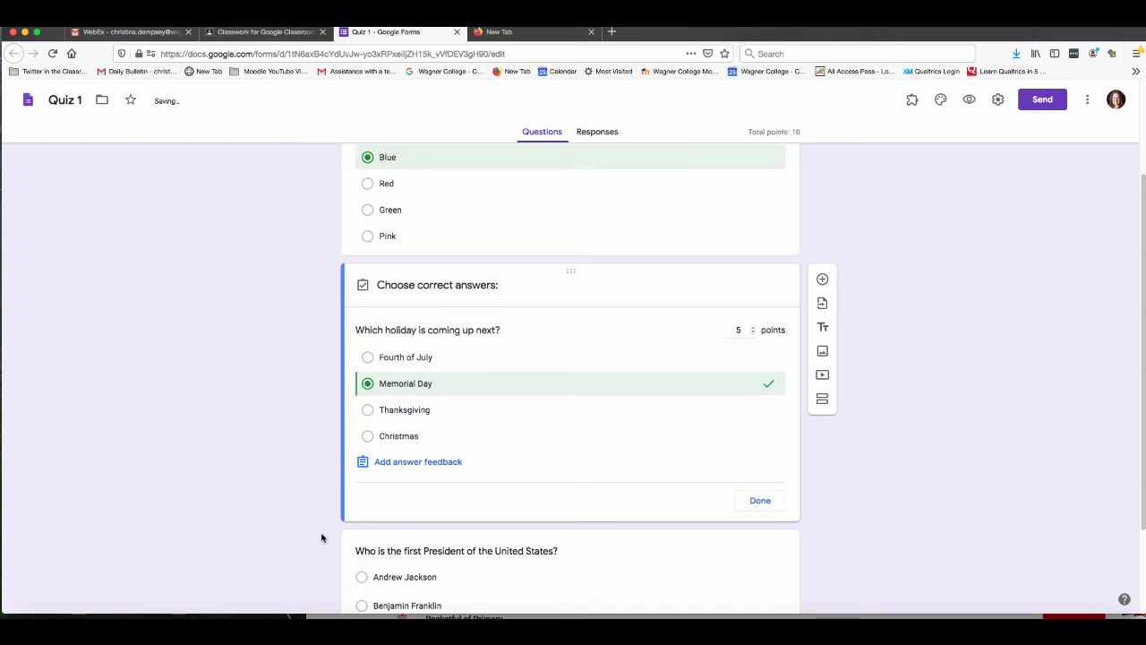
In the first President question's answer key, mark George Washington as correct and set the question's value to 5 points.
{"action": "scroll", "coordinate": [322, 534], "scroll_direction": "down", "scroll_amount": 3}
{"action": "left_click", "coordinate": [507, 494]}
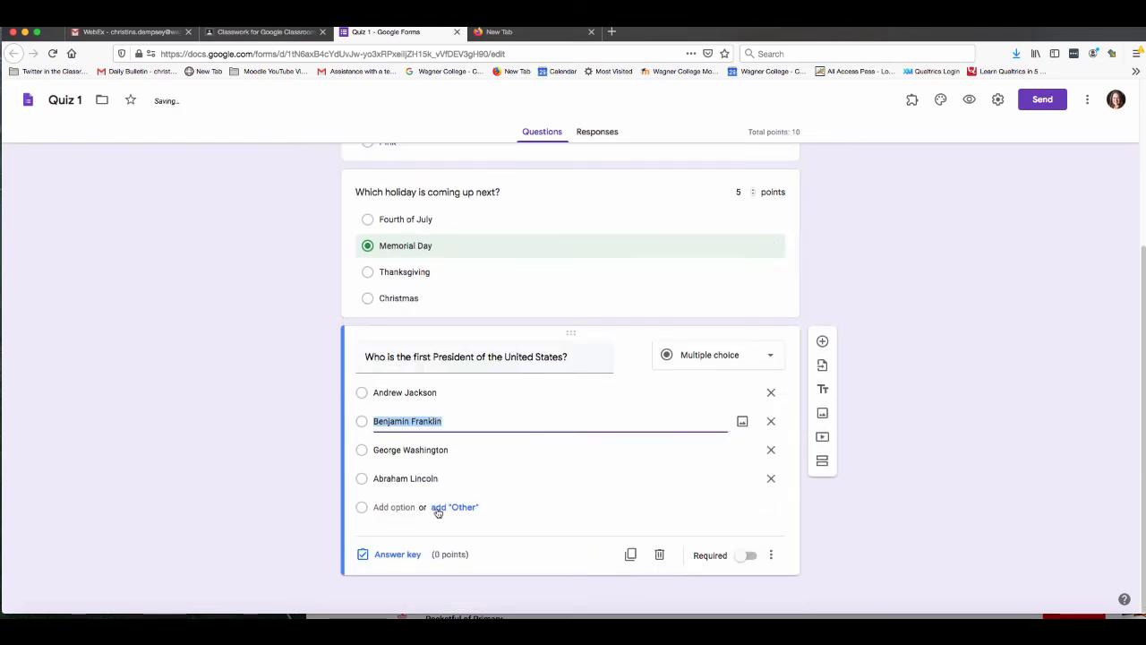
{"action": "left_click", "coordinate": [363, 554]}
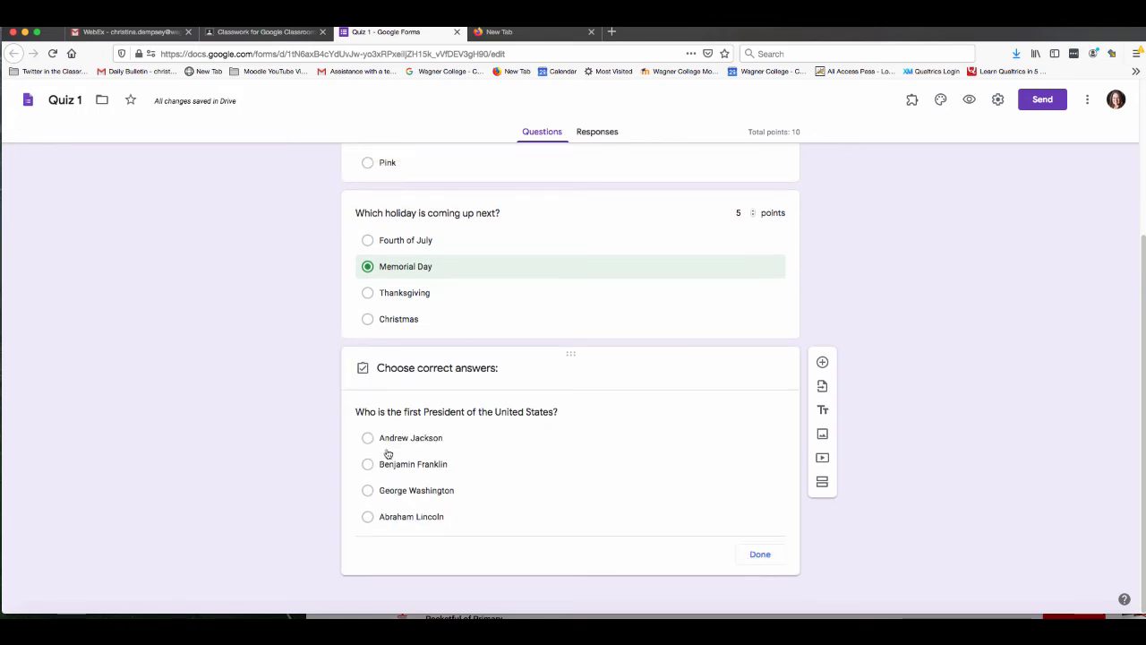
{"action": "left_click", "coordinate": [368, 494]}
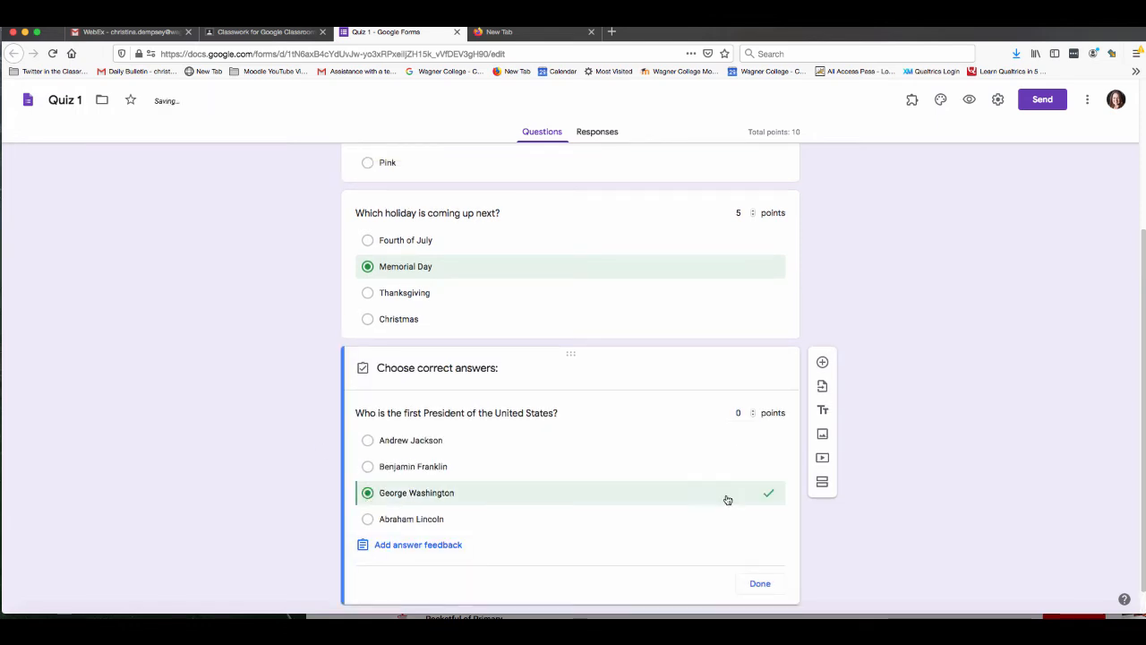
{"action": "left_click", "coordinate": [754, 411]}
{"action": "left_click", "coordinate": [754, 411]}
{"action": "left_click", "coordinate": [754, 411]}
{"action": "left_click", "coordinate": [754, 411]}
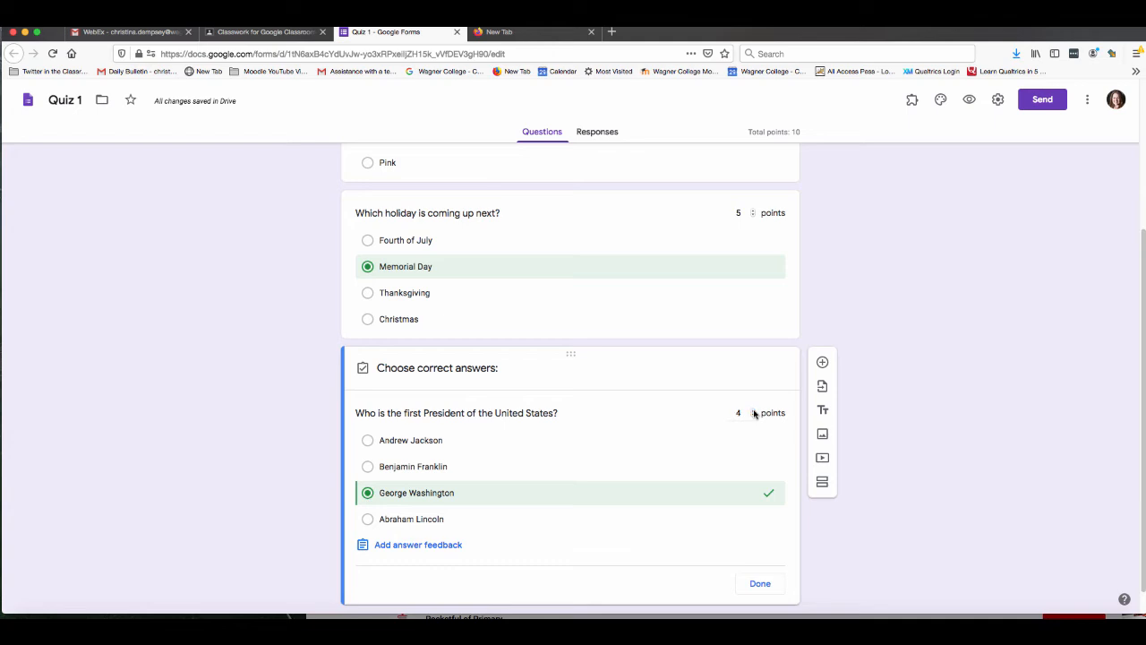
{"action": "left_click", "coordinate": [754, 411]}
Make both the upcoming holiday question and the first President question required.
{"action": "left_click", "coordinate": [662, 323]}
{"action": "left_click", "coordinate": [749, 428]}
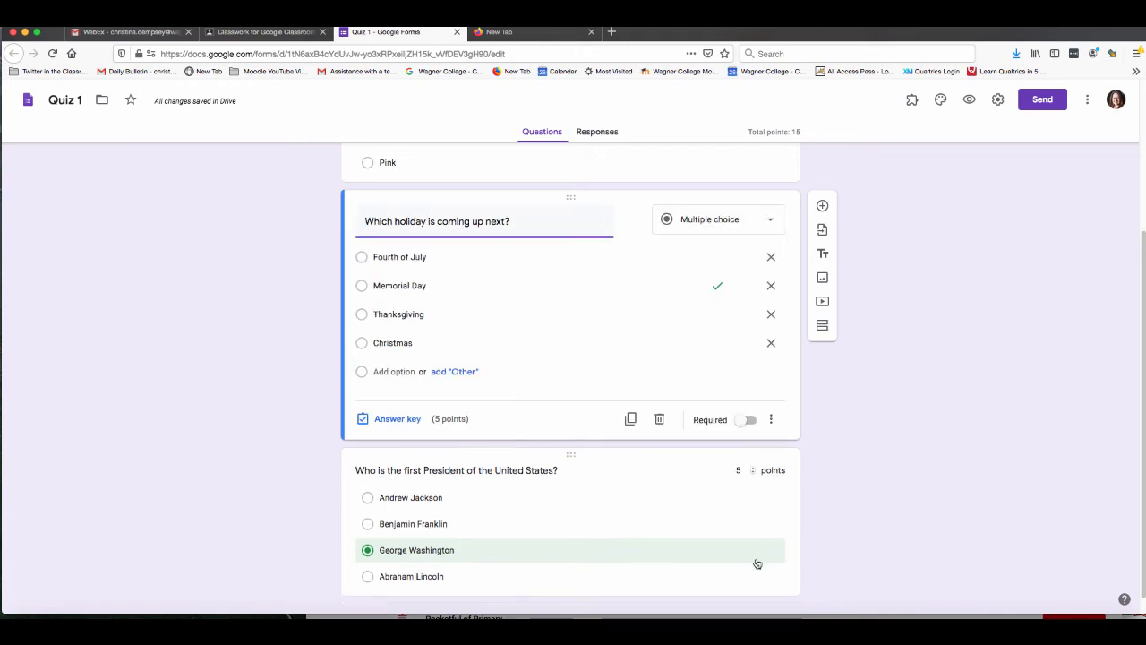
{"action": "left_click", "coordinate": [750, 421]}
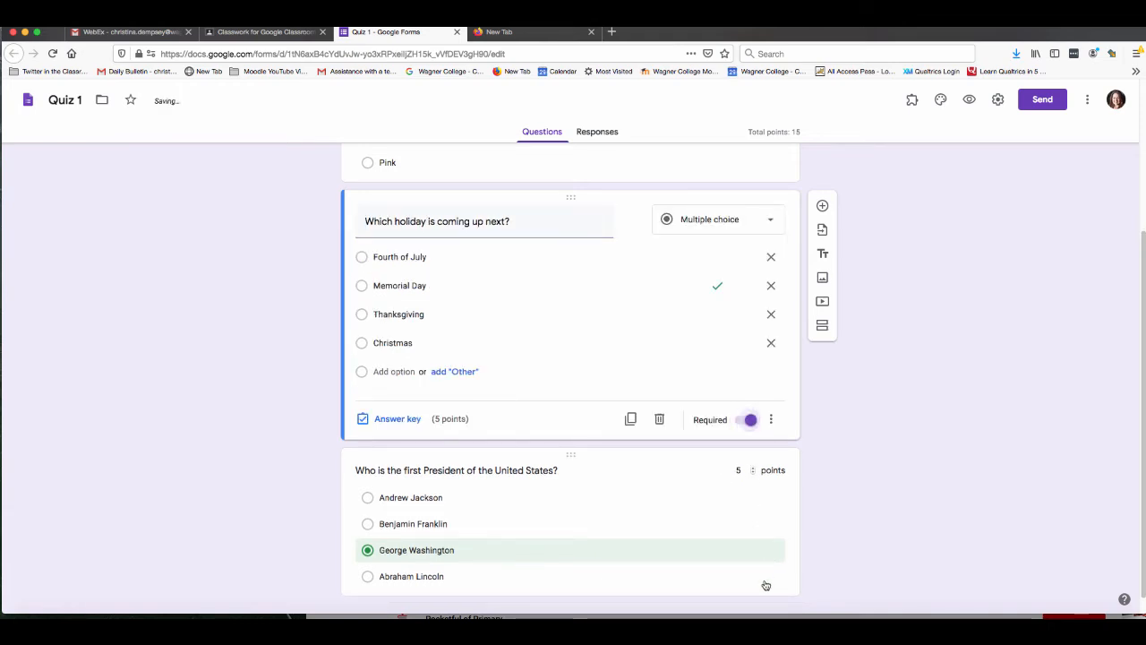
{"action": "left_click", "coordinate": [763, 589]}
{"action": "left_click", "coordinate": [763, 595]}
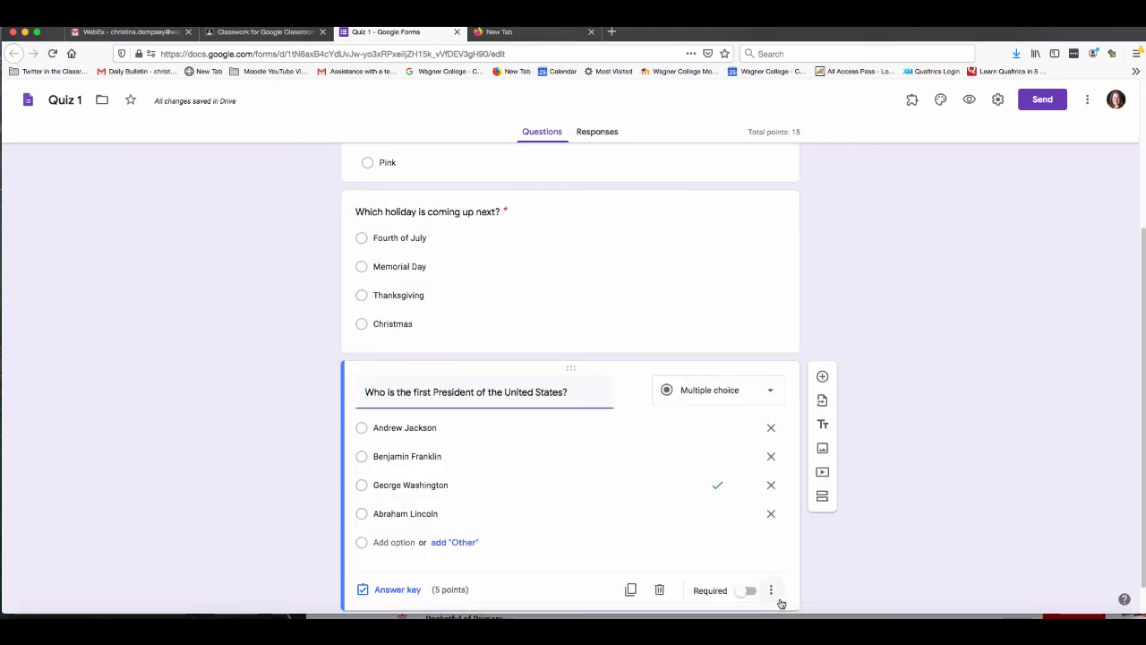
{"action": "left_click", "coordinate": [748, 591]}
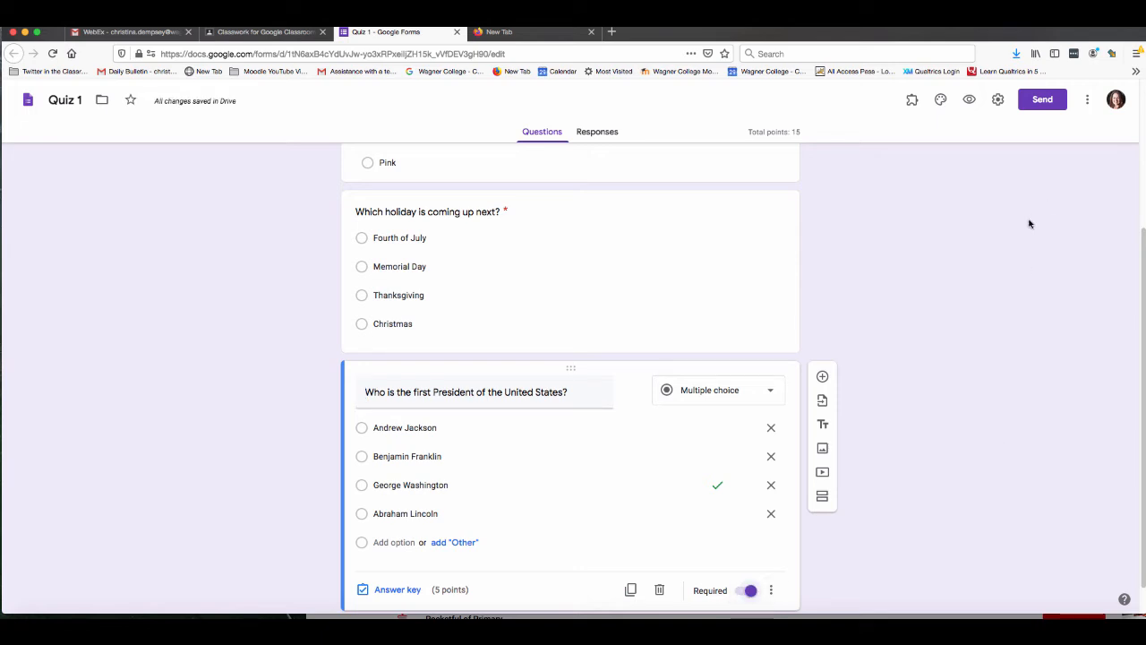
Review the form's presentation and quiz settings, limit respondents to 1 response, and save the settings.
{"action": "left_click", "coordinate": [997, 101]}
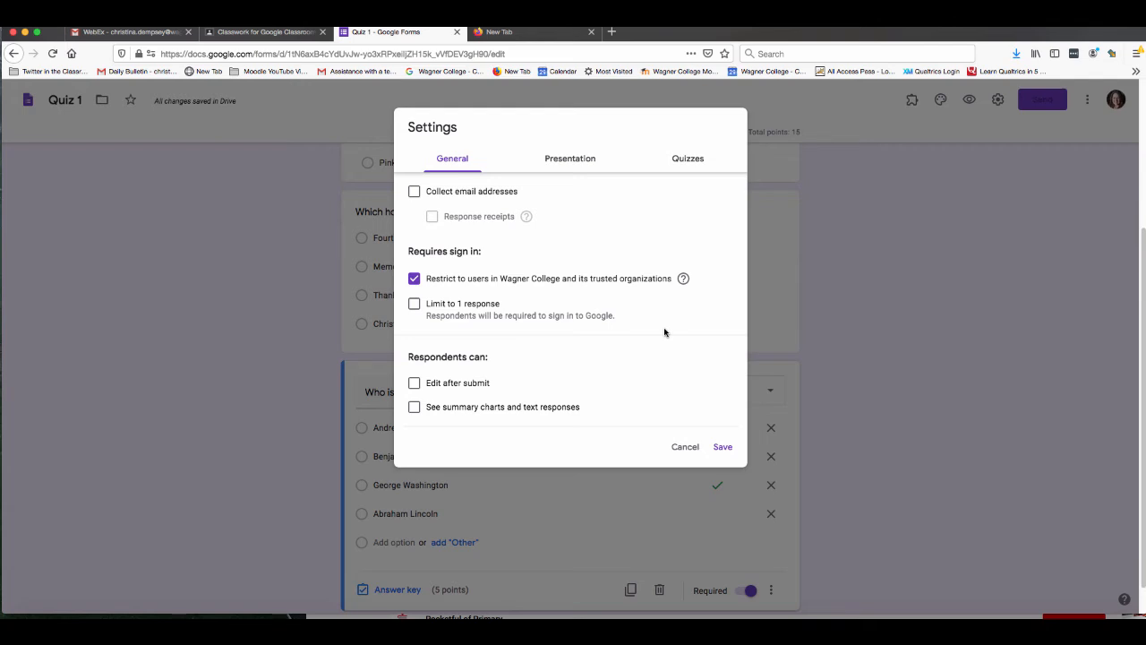
{"action": "left_click", "coordinate": [574, 159]}
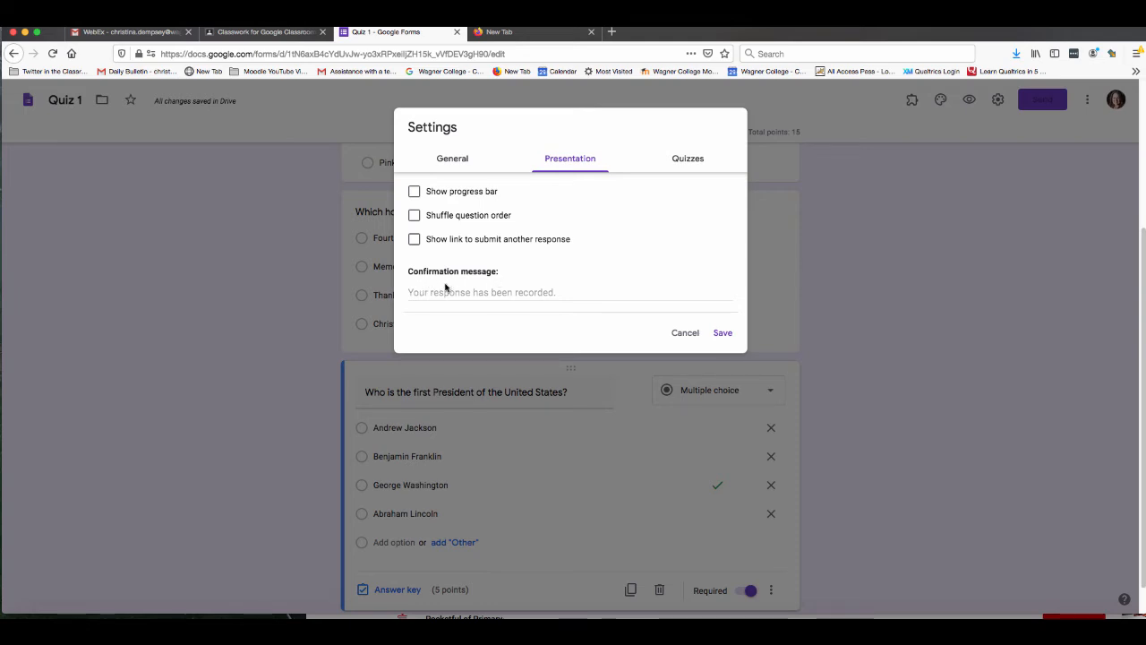
{"action": "left_click", "coordinate": [694, 163]}
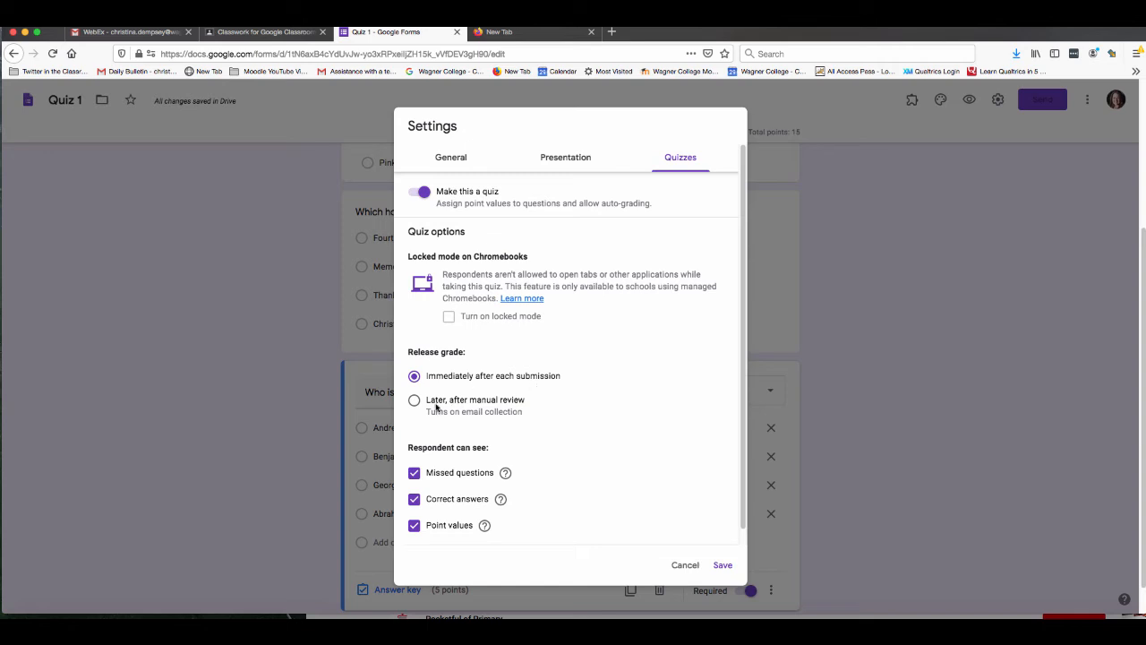
{"action": "scroll", "coordinate": [459, 457], "scroll_direction": "down", "scroll_amount": 1}
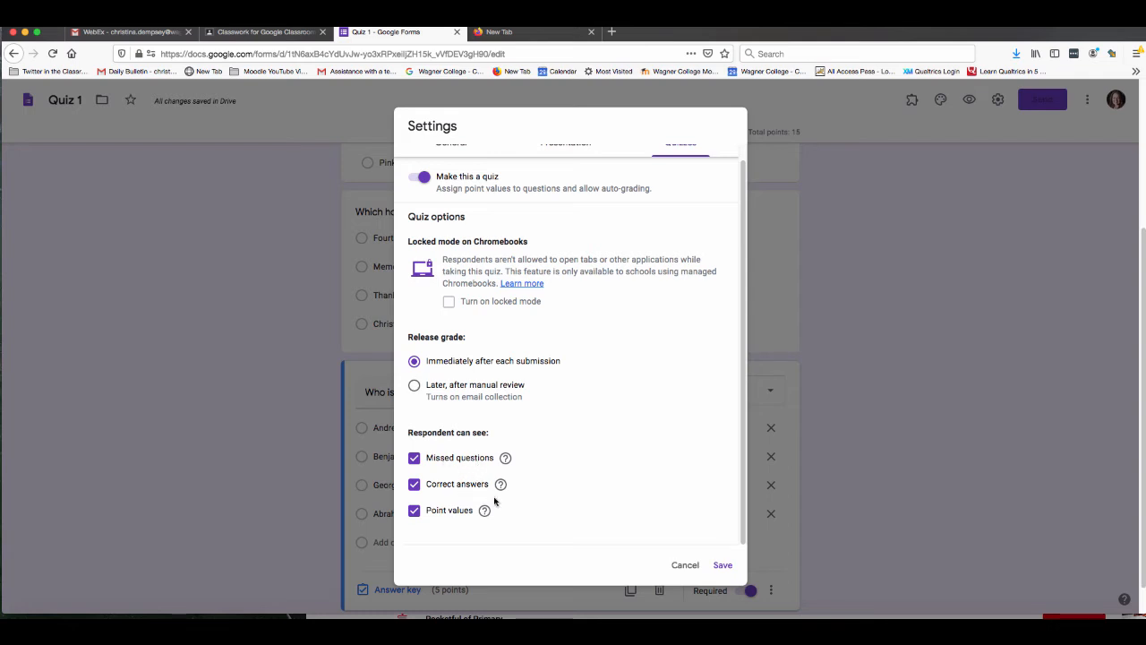
{"action": "scroll", "coordinate": [545, 405], "scroll_direction": "up", "scroll_amount": 1}
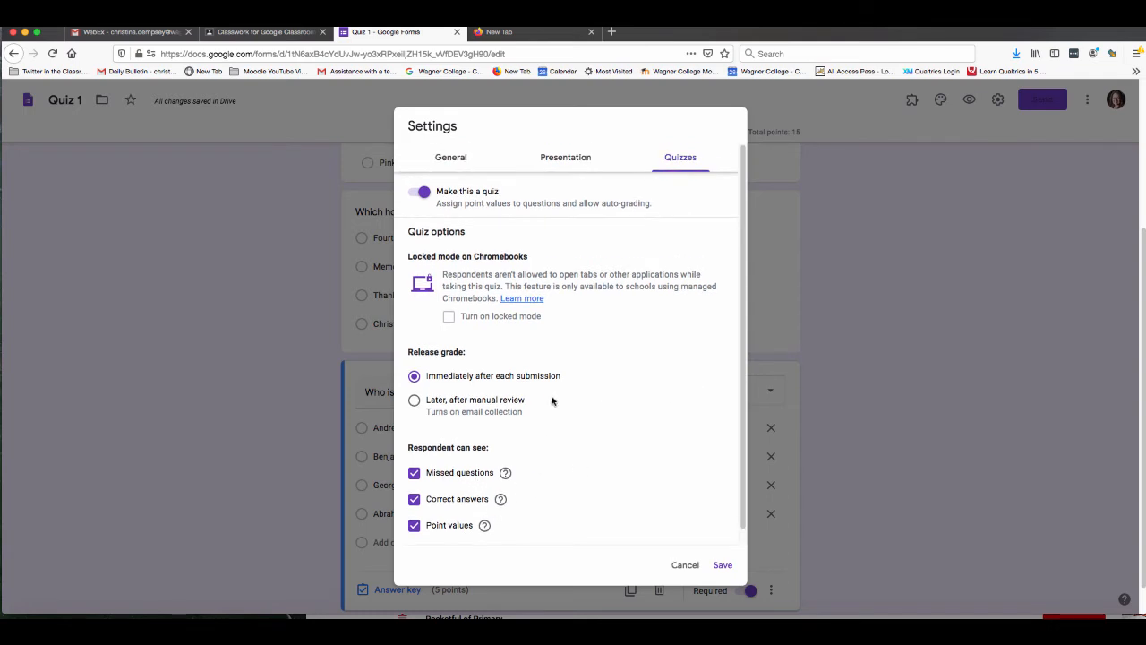
{"action": "left_click", "coordinate": [452, 159]}
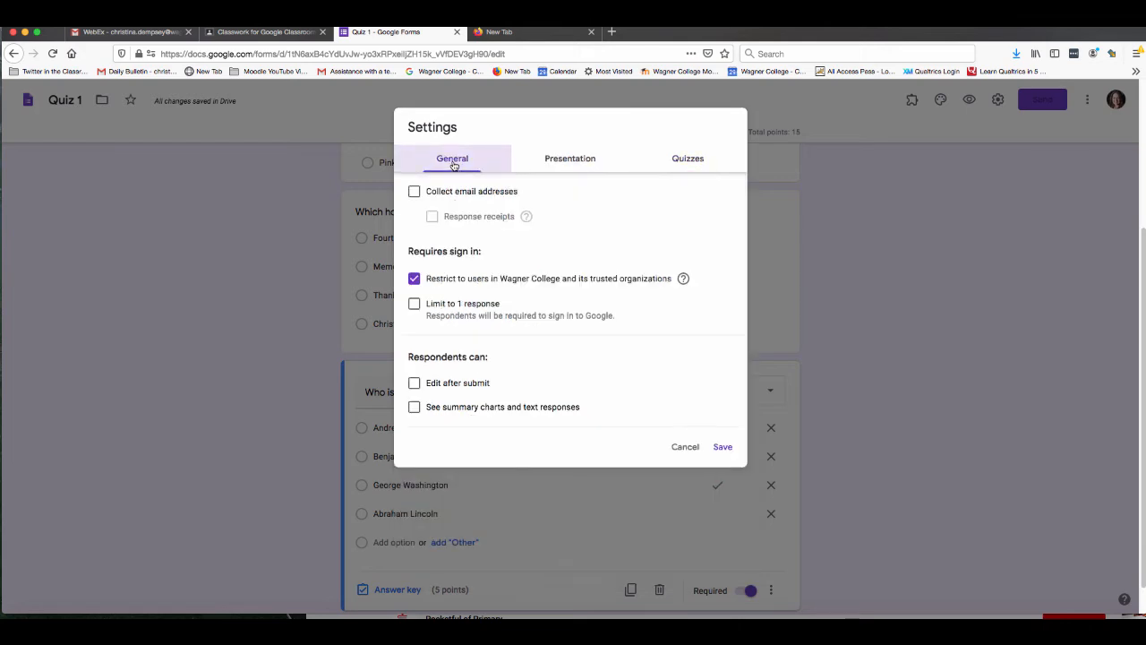
{"action": "left_click", "coordinate": [414, 305]}
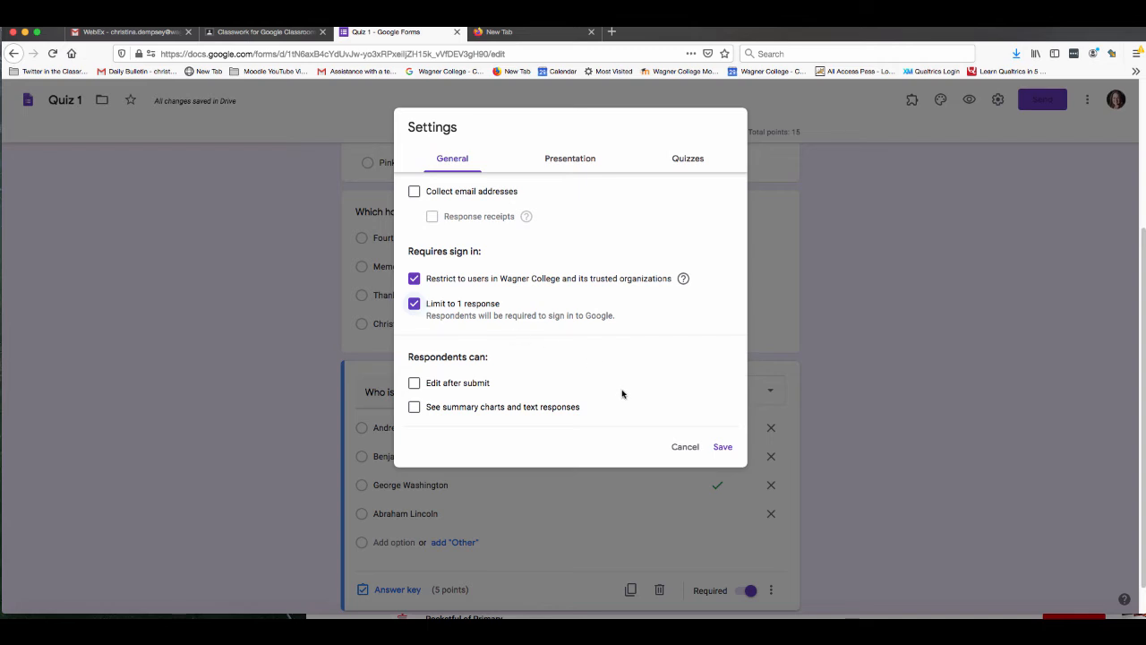
{"action": "left_click", "coordinate": [722, 446]}
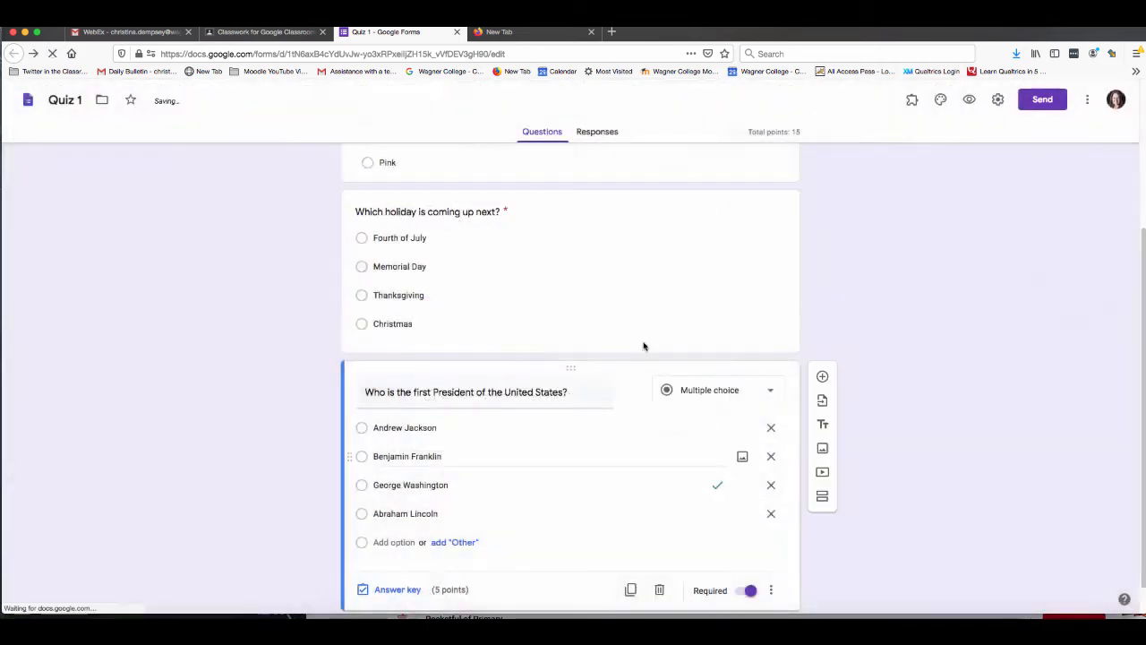
Close the quiz form, check the topic and rubric choices without adding either, and assign Quiz 1 to all students.
{"action": "left_click", "coordinate": [458, 33]}
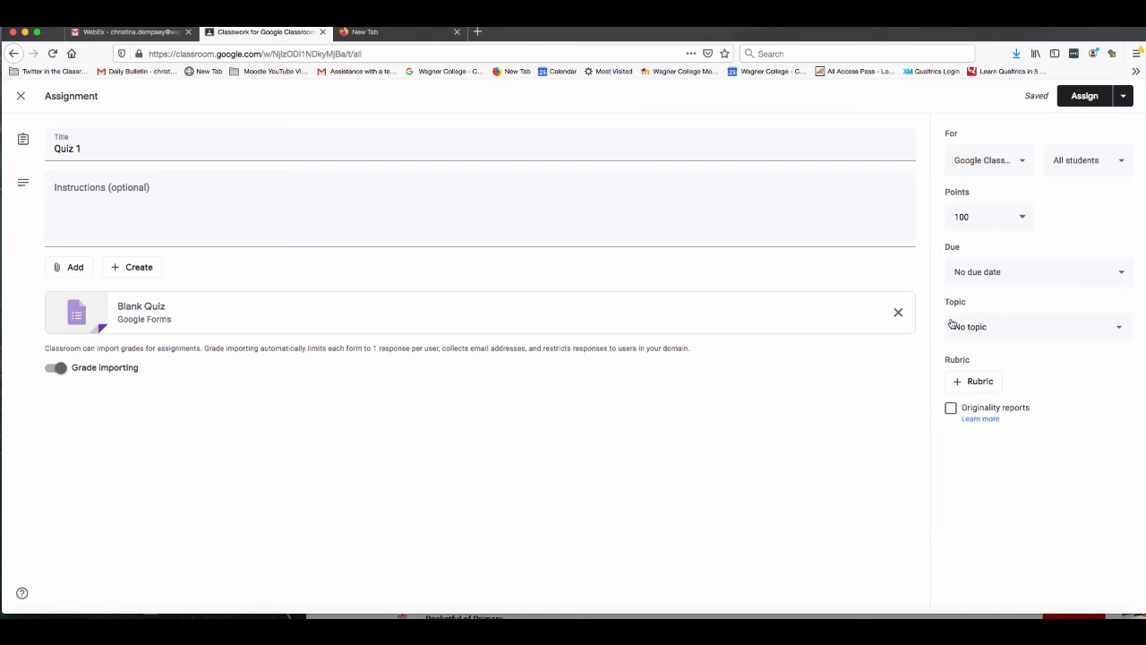
{"action": "left_click", "coordinate": [1117, 323]}
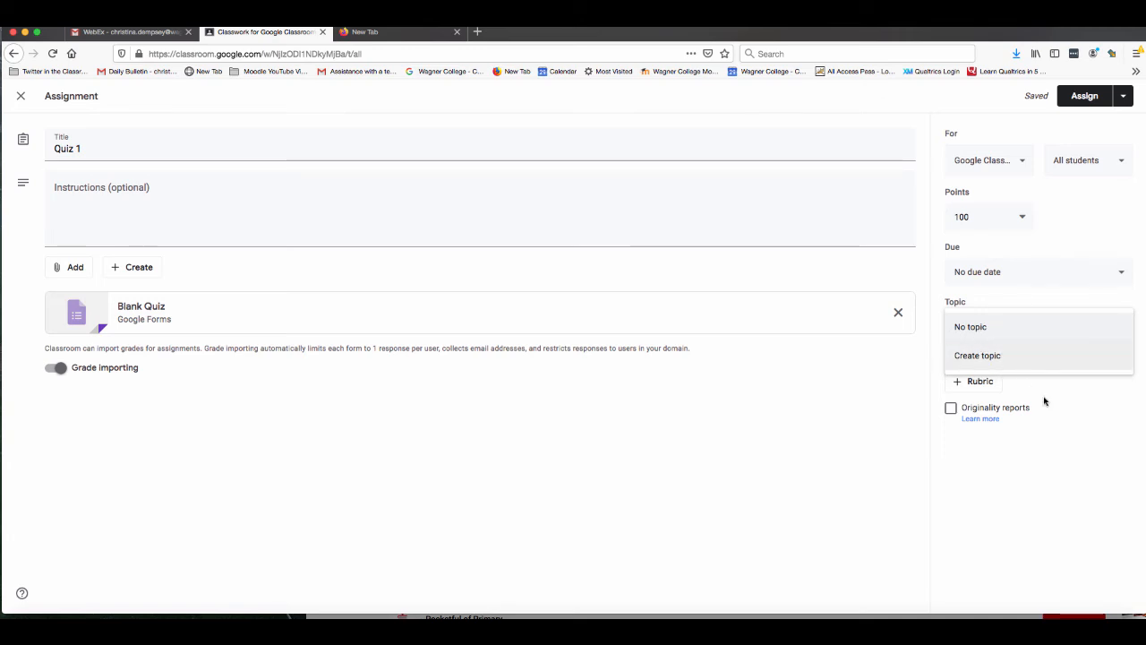
{"action": "left_click", "coordinate": [1088, 421]}
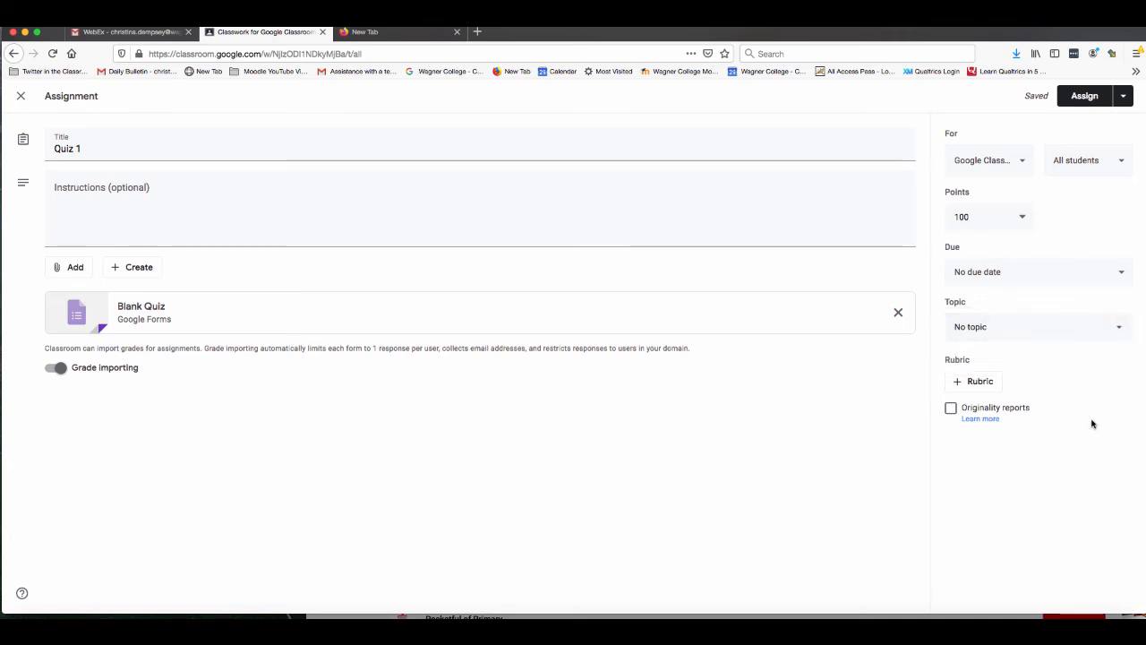
{"action": "left_click", "coordinate": [986, 387]}
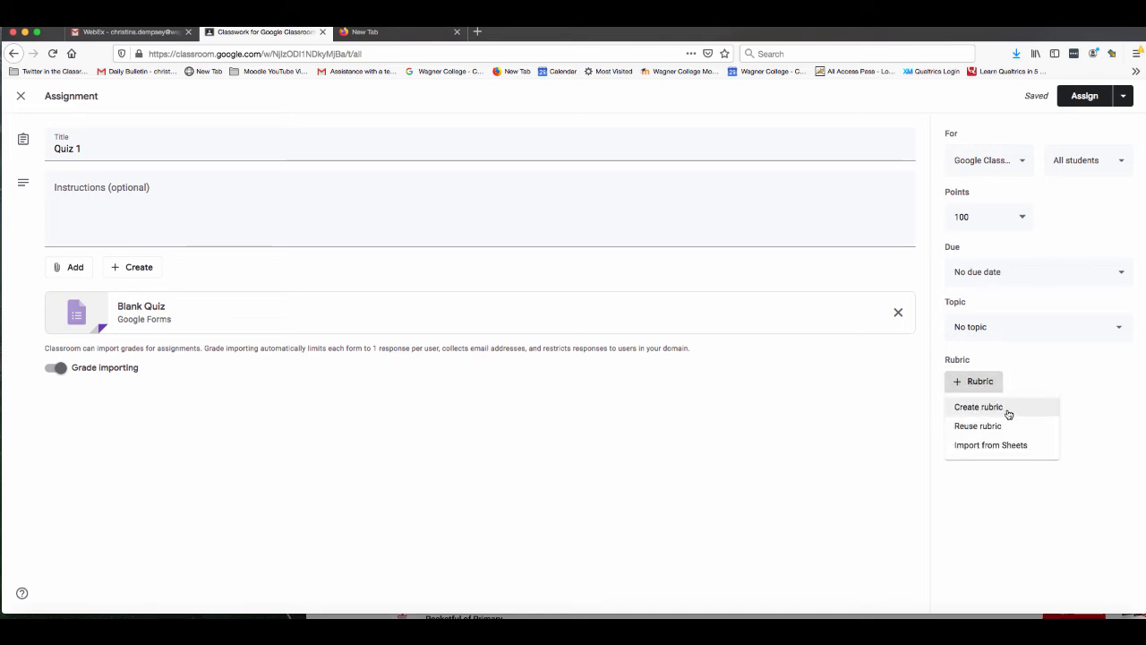
{"action": "left_click", "coordinate": [1047, 382]}
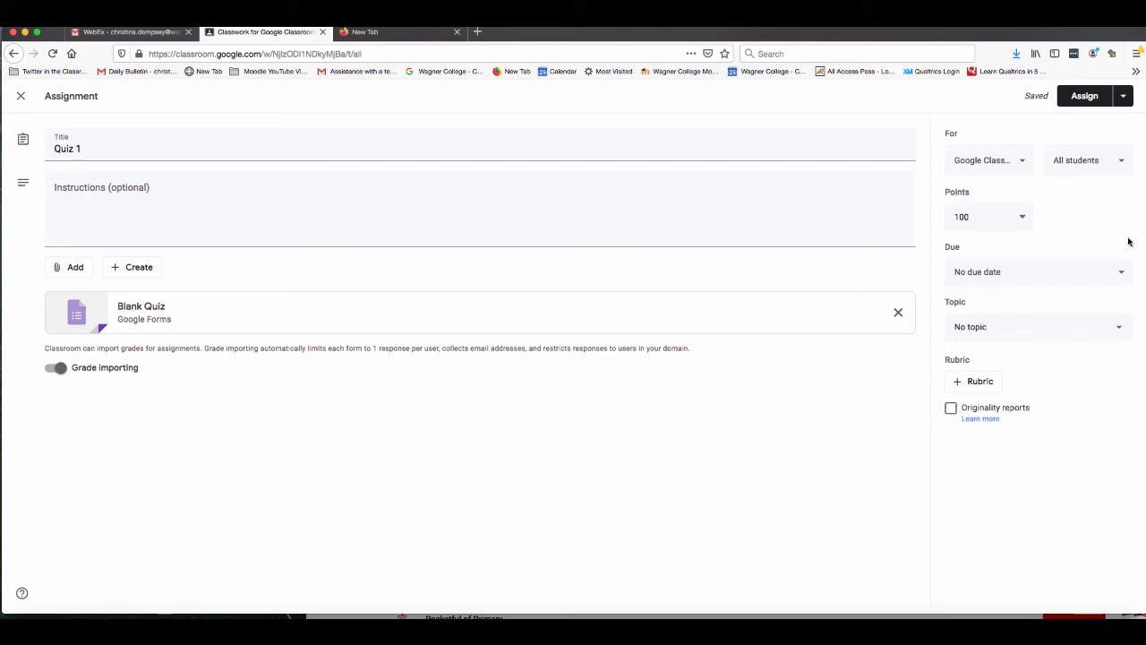
{"action": "left_click", "coordinate": [1094, 96]}
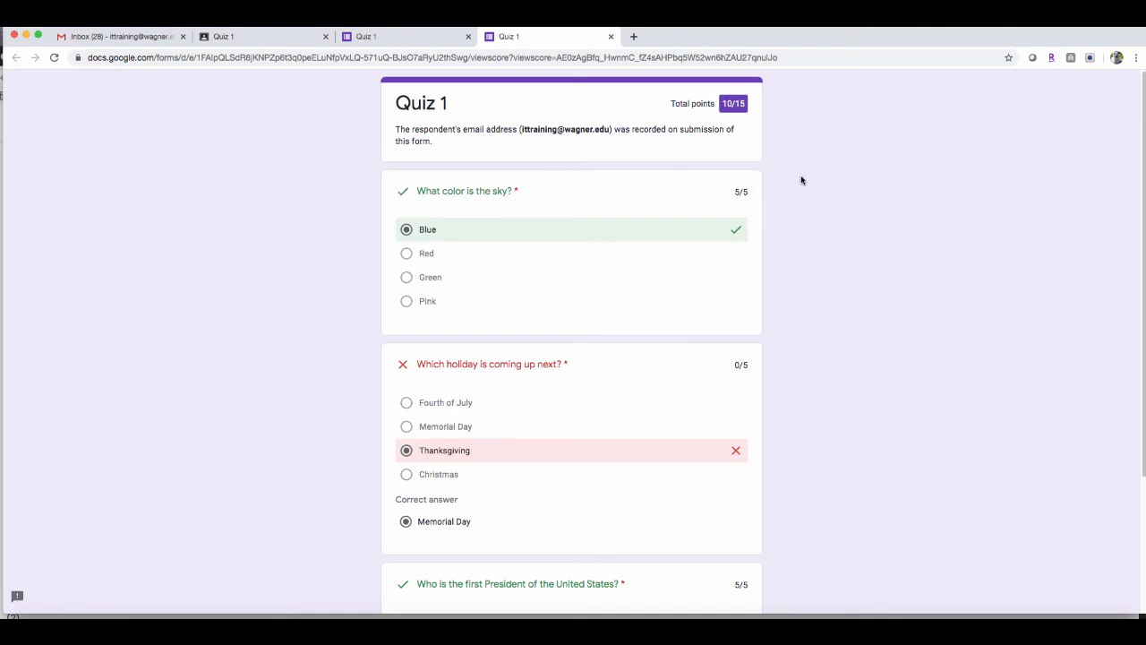
Examine the student's graded Quiz 1 answers and scores, and return to the teacher's view of the class stream.
{"action": "scroll", "coordinate": [644, 305], "scroll_direction": "down", "scroll_amount": 2}
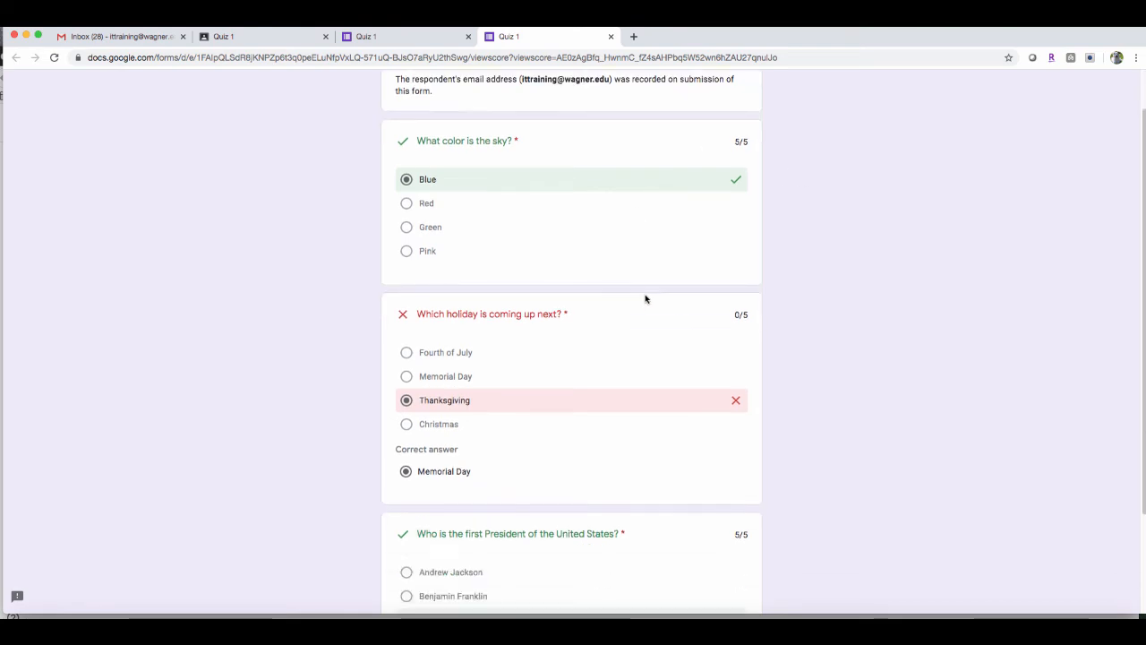
{"action": "scroll", "coordinate": [547, 302], "scroll_direction": "down", "scroll_amount": 2}
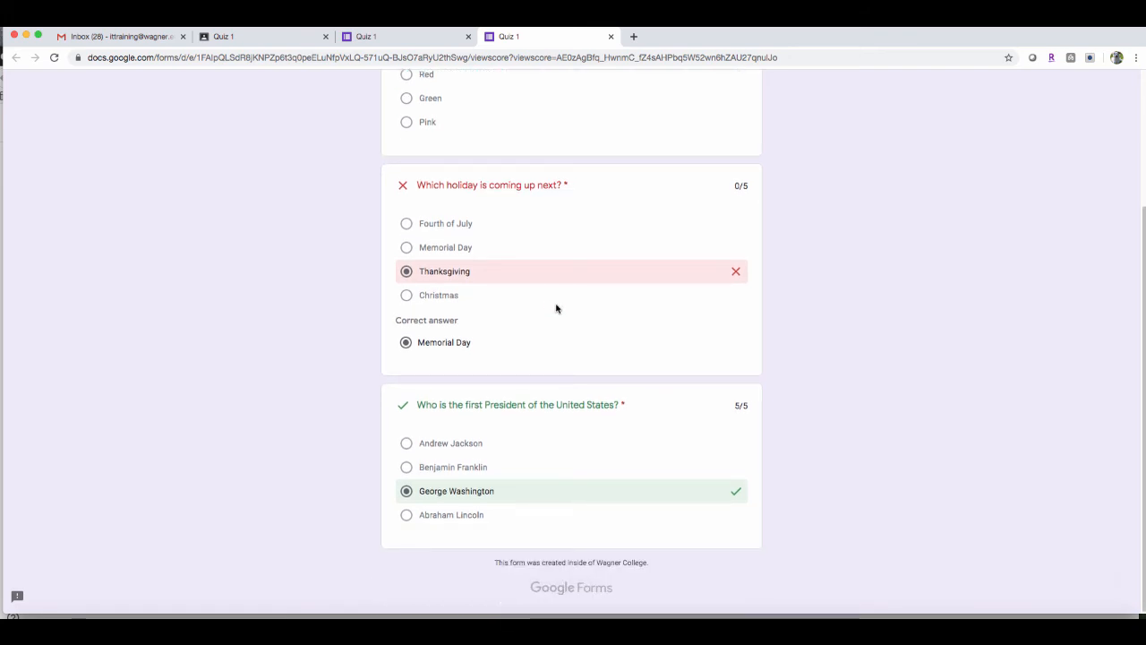
{"action": "scroll", "coordinate": [556, 308], "scroll_direction": "up", "scroll_amount": 4}
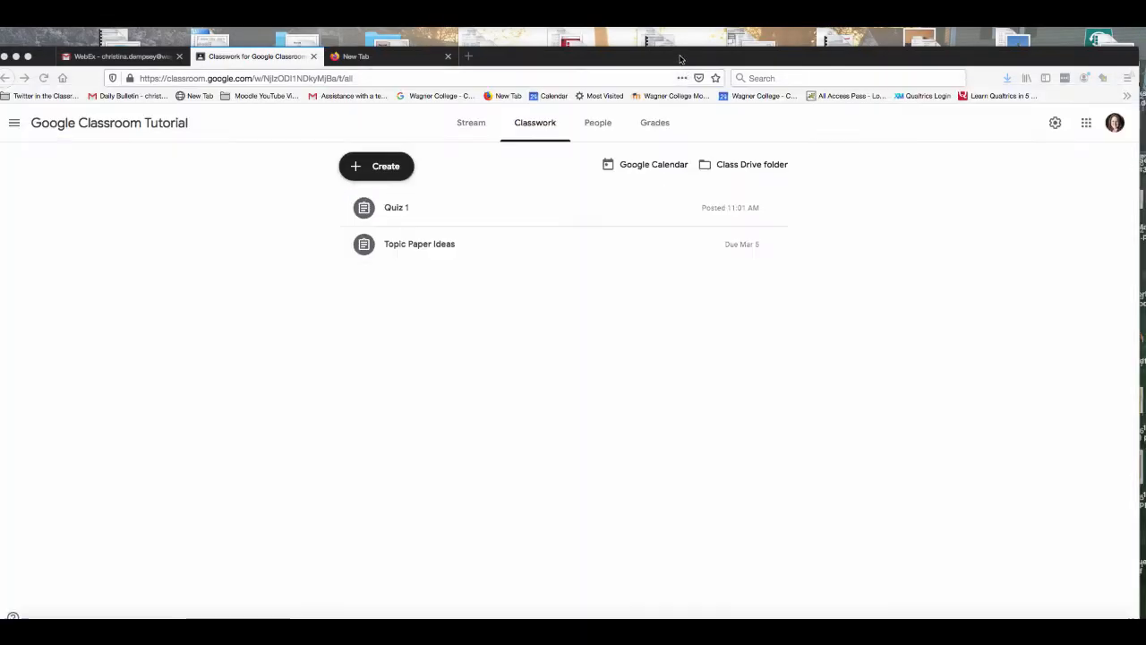
{"action": "left_click", "coordinate": [464, 108]}
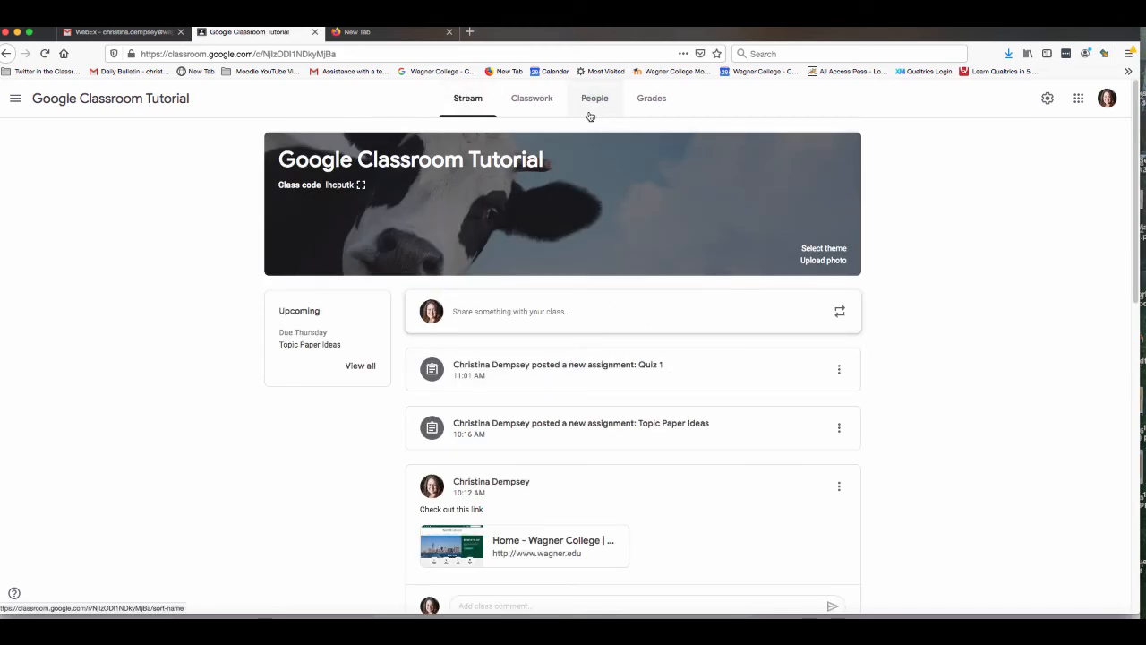
Import the turned-in Quiz 1 grades from the Google Forms quiz and check them in the class gradebook.
{"action": "left_click", "coordinate": [548, 99]}
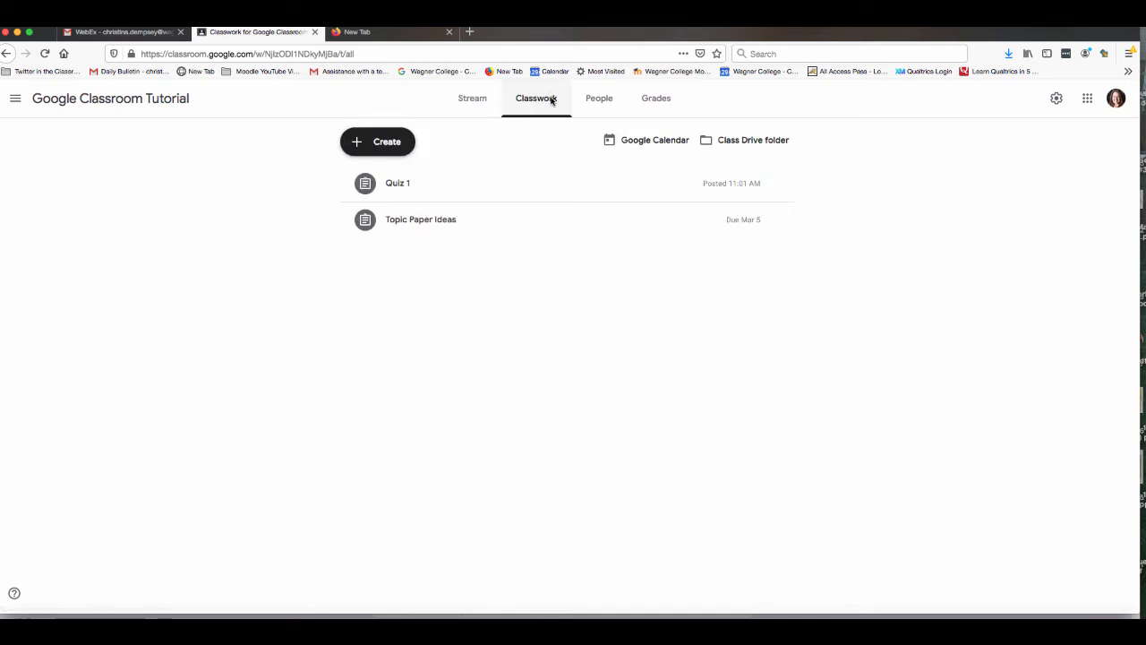
{"action": "left_click", "coordinate": [433, 191]}
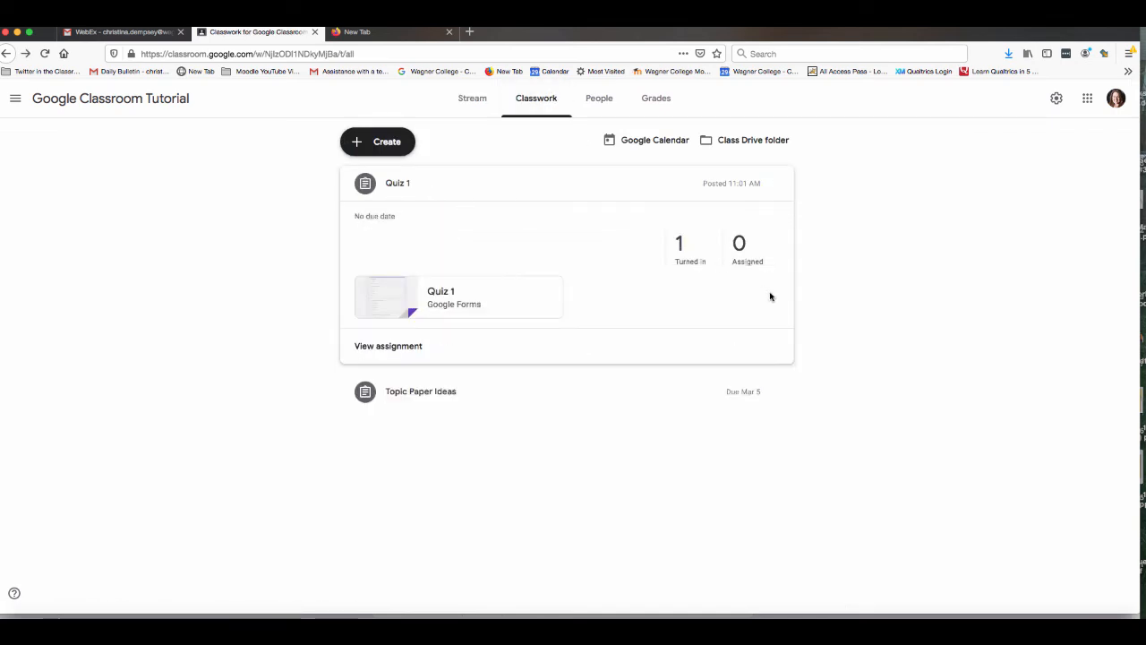
{"action": "left_click", "coordinate": [689, 250]}
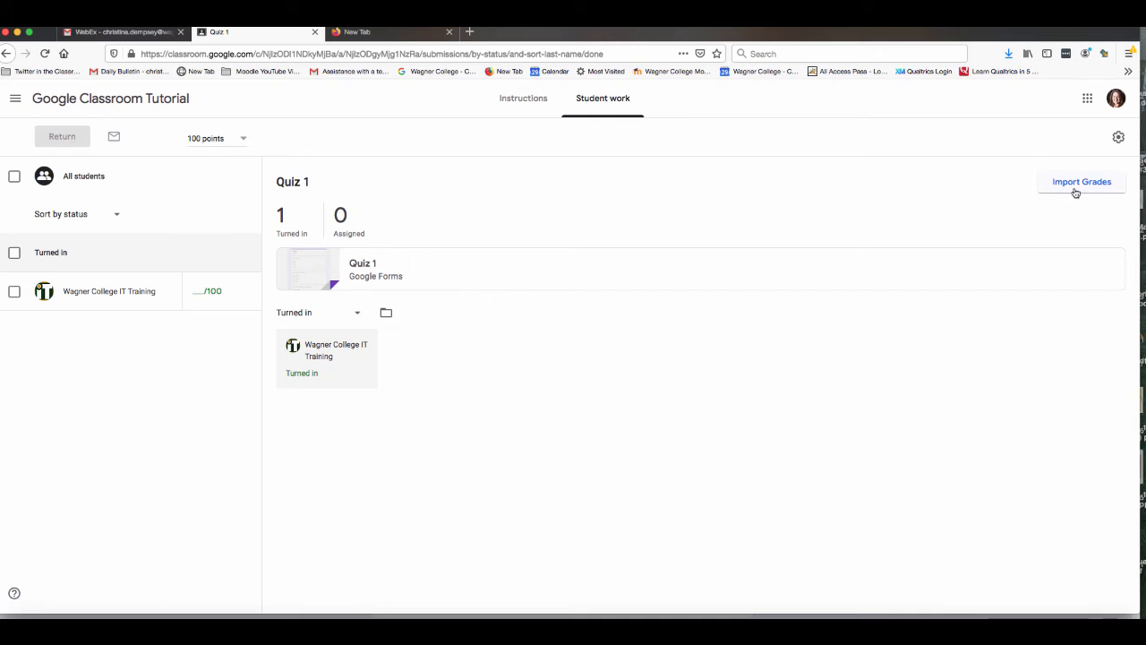
{"action": "left_click", "coordinate": [1078, 184]}
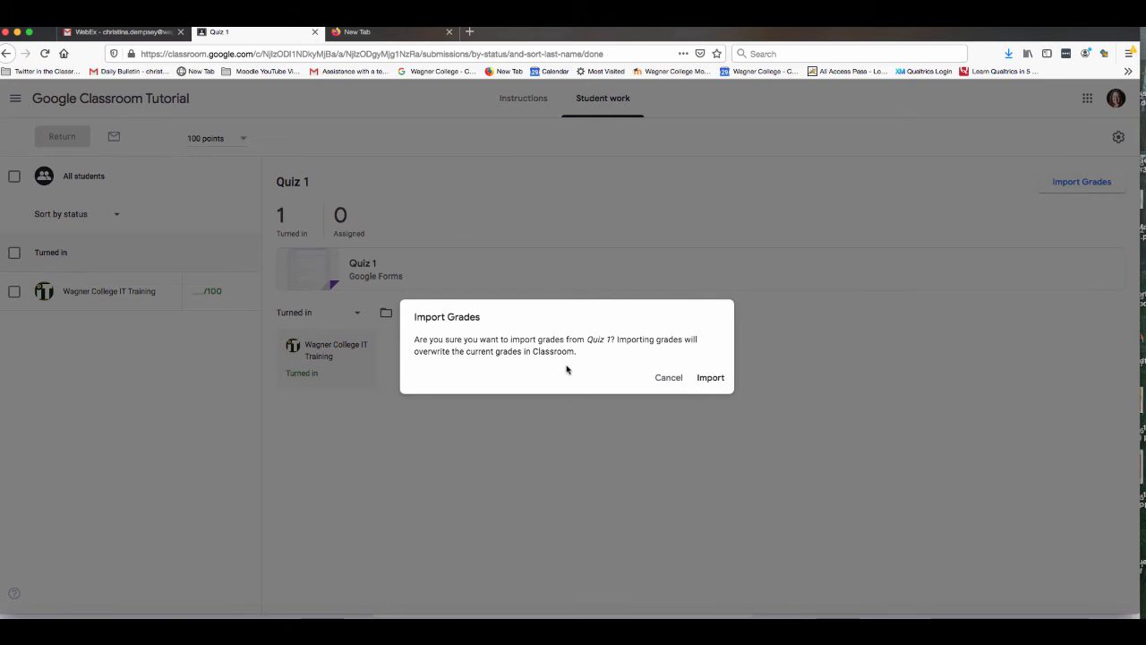
{"action": "left_click", "coordinate": [709, 378]}
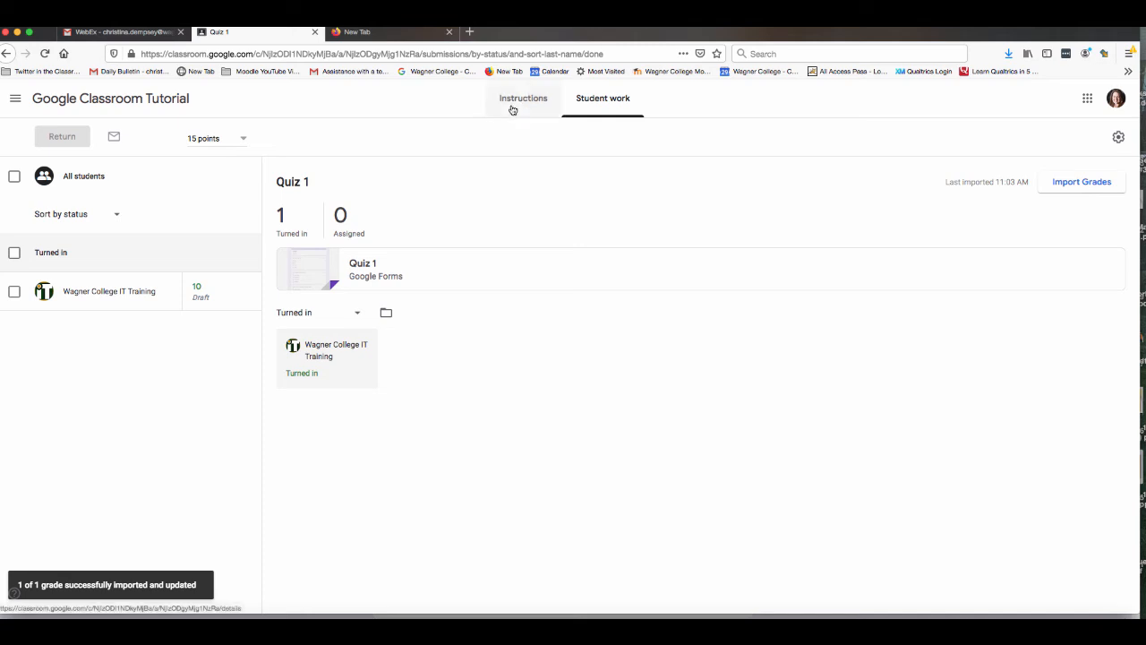
{"action": "left_click", "coordinate": [166, 98]}
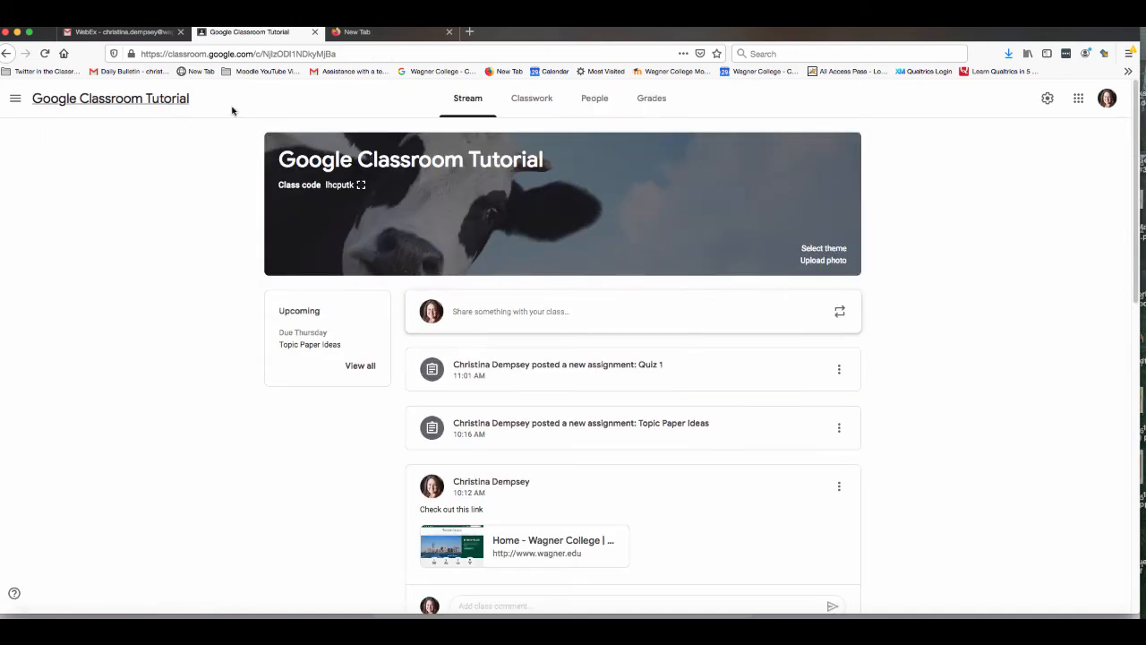
{"action": "left_click", "coordinate": [653, 99]}
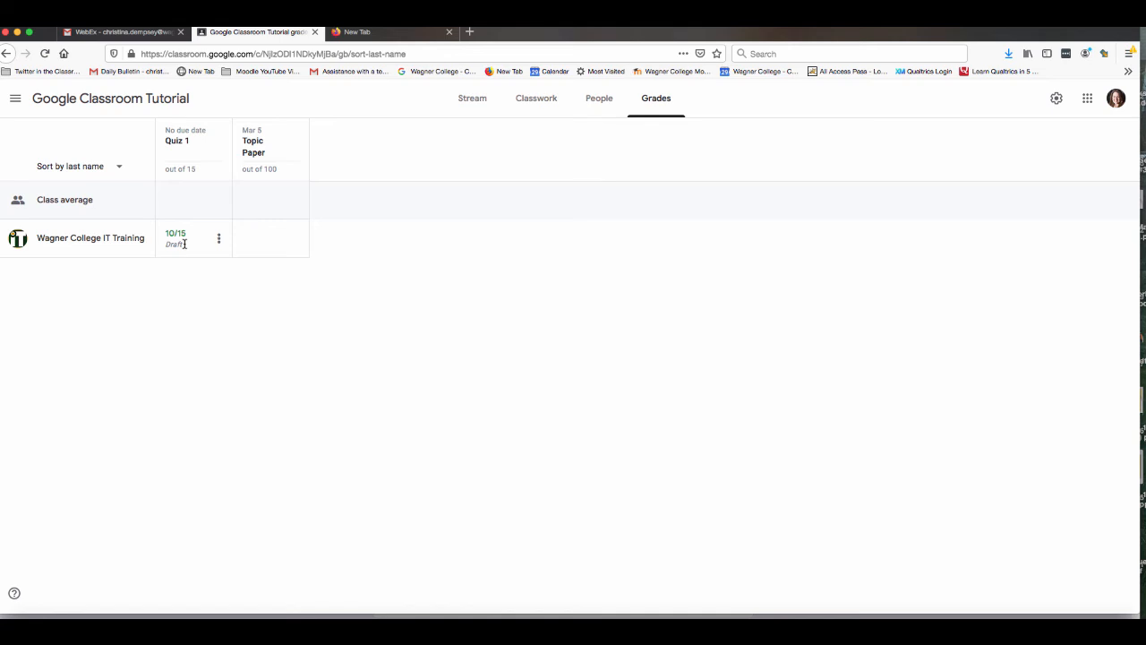
Create a short-answer classwork question reading "List three topics you would like to use for your final paper".
{"action": "left_click", "coordinate": [540, 105]}
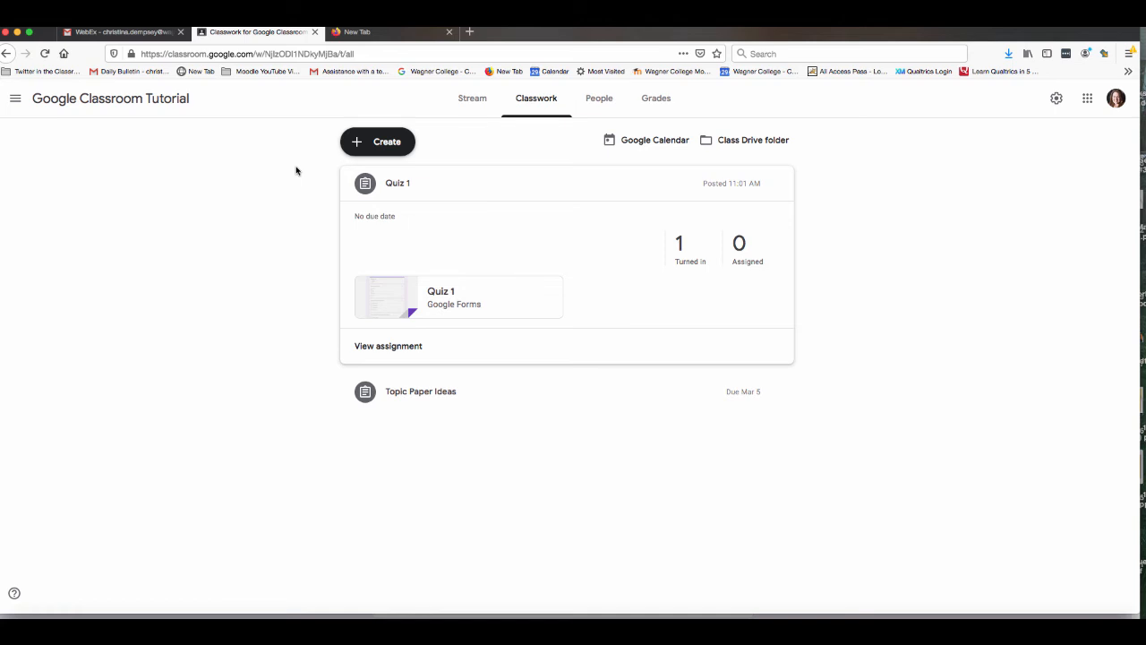
{"action": "left_click", "coordinate": [387, 143]}
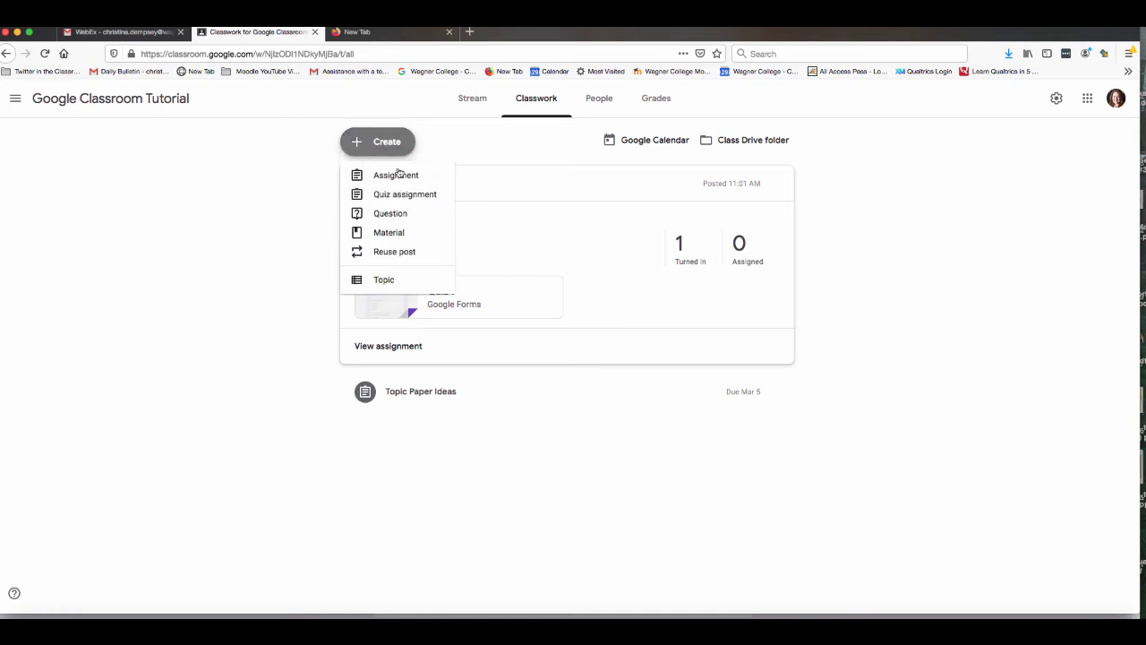
{"action": "left_click", "coordinate": [405, 218]}
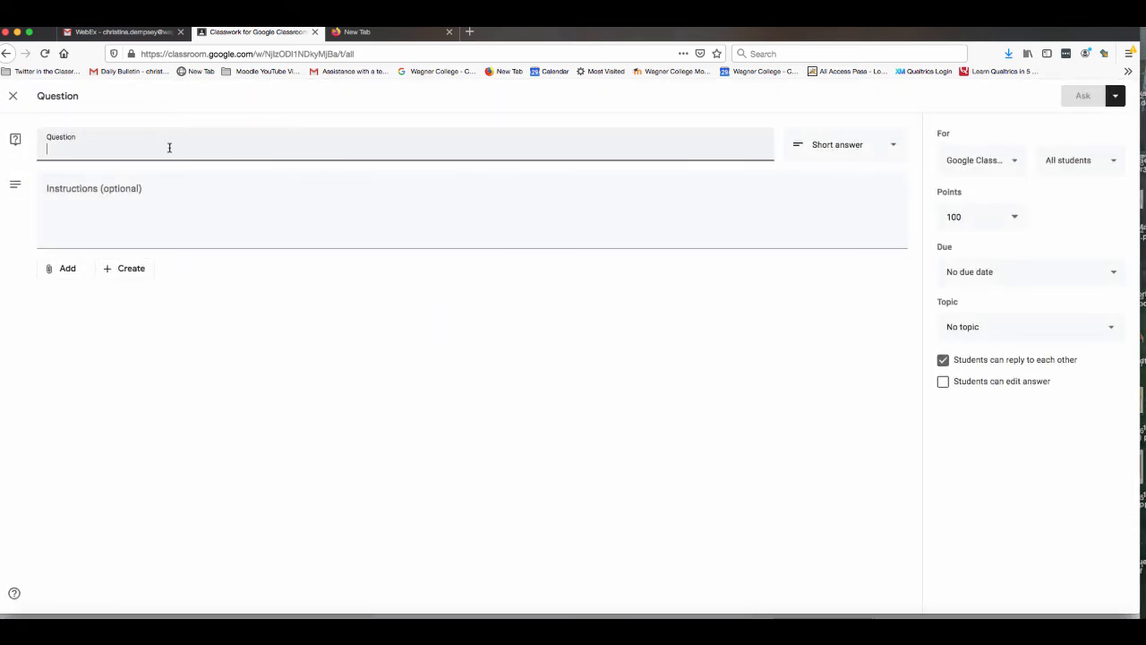
{"action": "type", "text": "List three topics you would like to use for your final paper"}
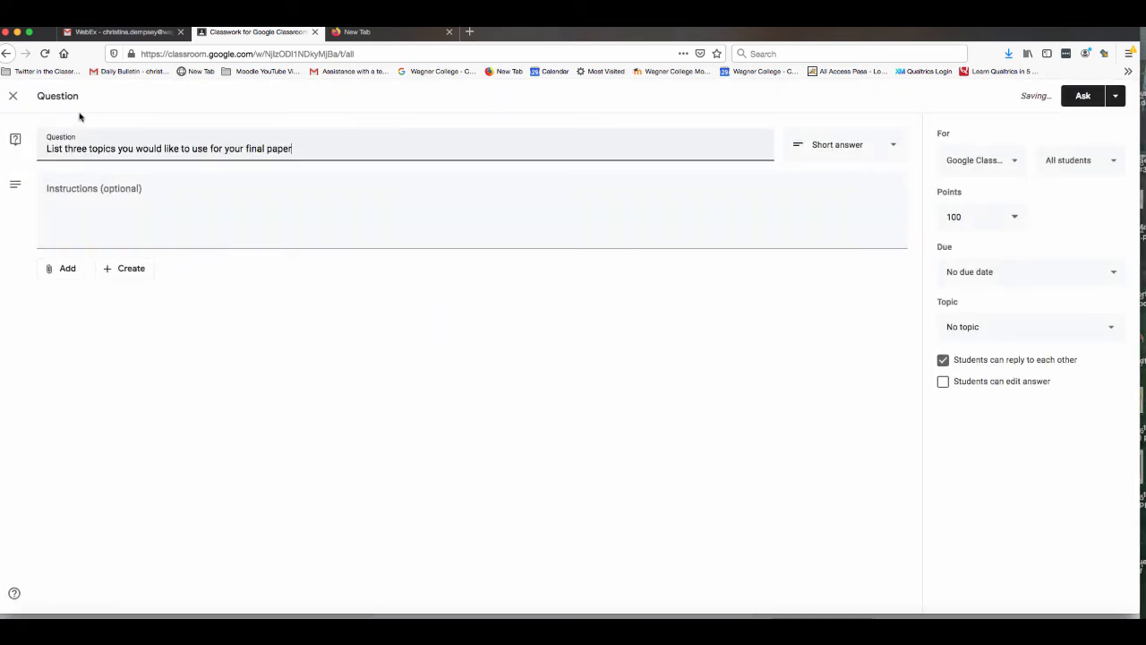
{"action": "left_click", "coordinate": [849, 146]}
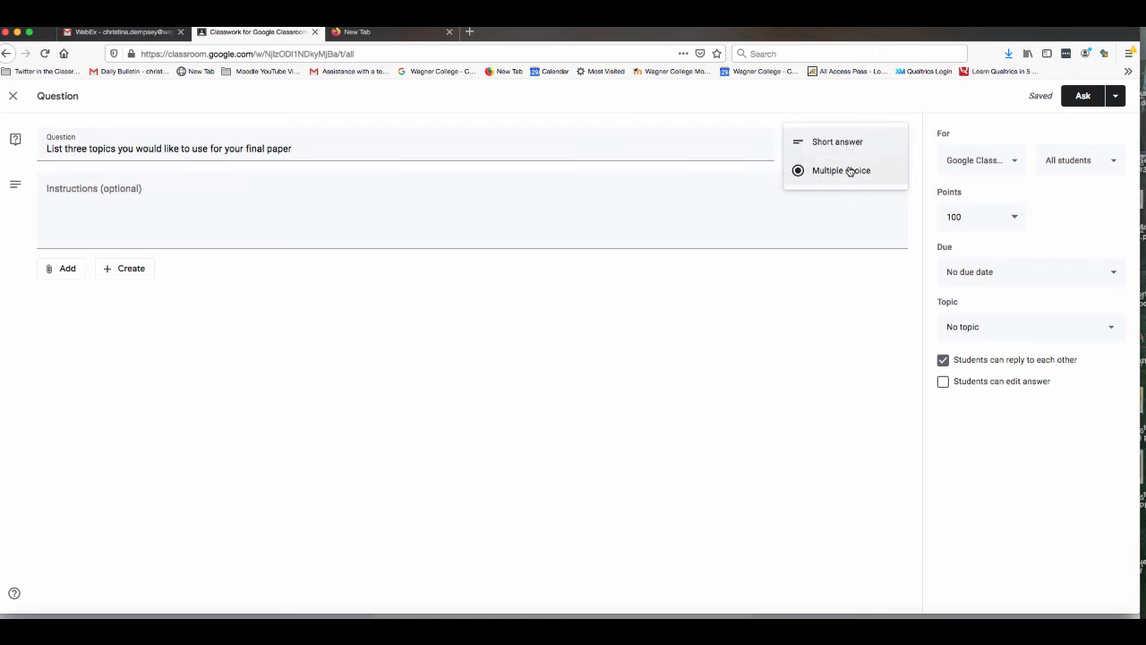
{"action": "left_click", "coordinate": [856, 146]}
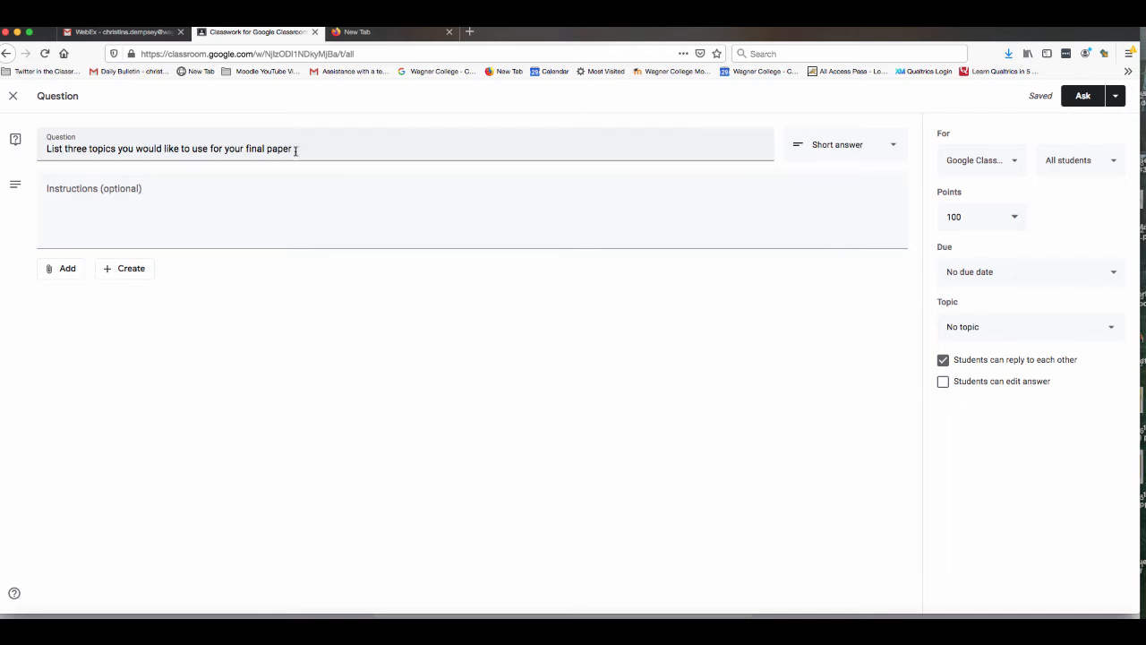
Post the question as ungraded with students' replies to each other turned off, and expand it in the classwork list.
{"action": "left_click", "coordinate": [1002, 219]}
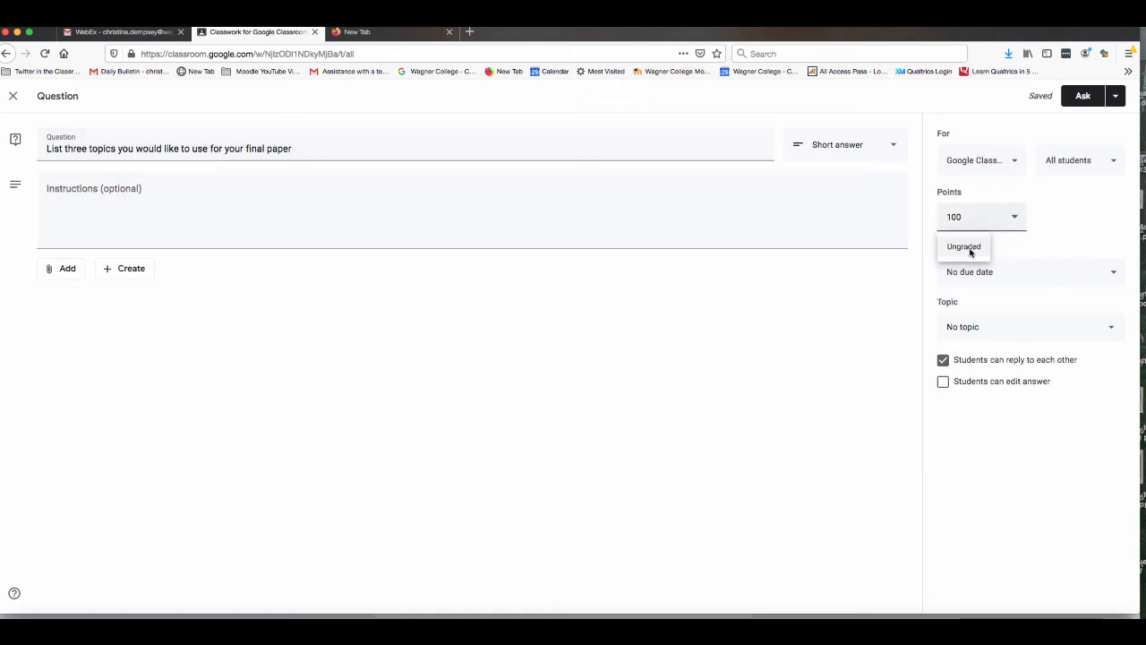
{"action": "left_click", "coordinate": [970, 249]}
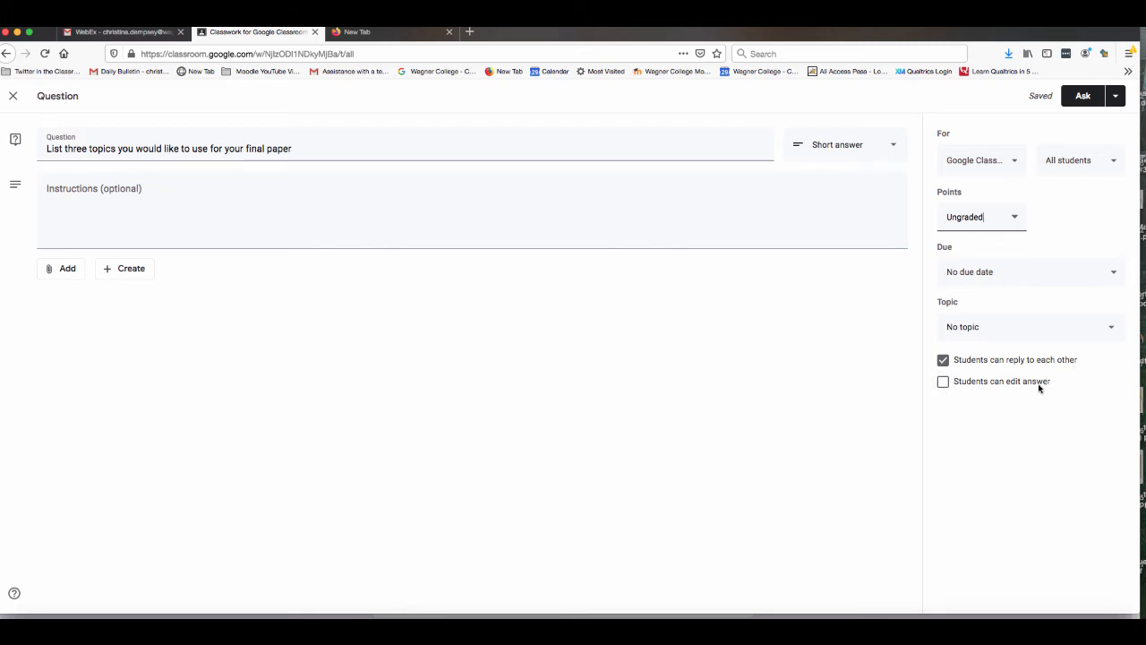
{"action": "left_click", "coordinate": [942, 361]}
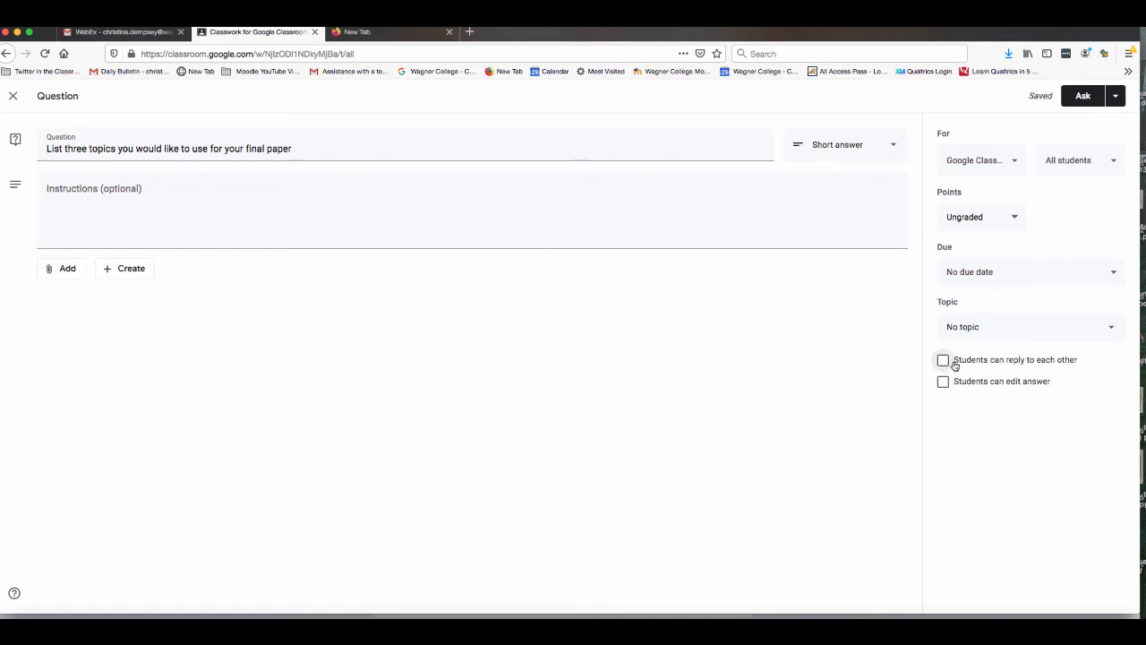
{"action": "left_click", "coordinate": [1083, 97]}
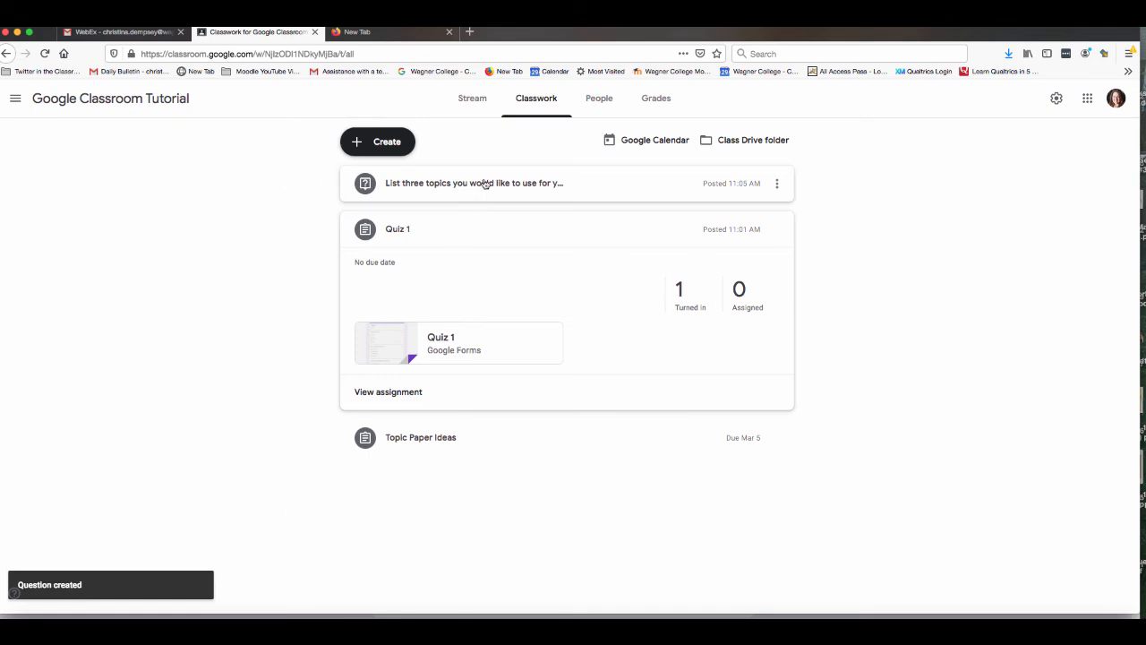
{"action": "left_click", "coordinate": [455, 191]}
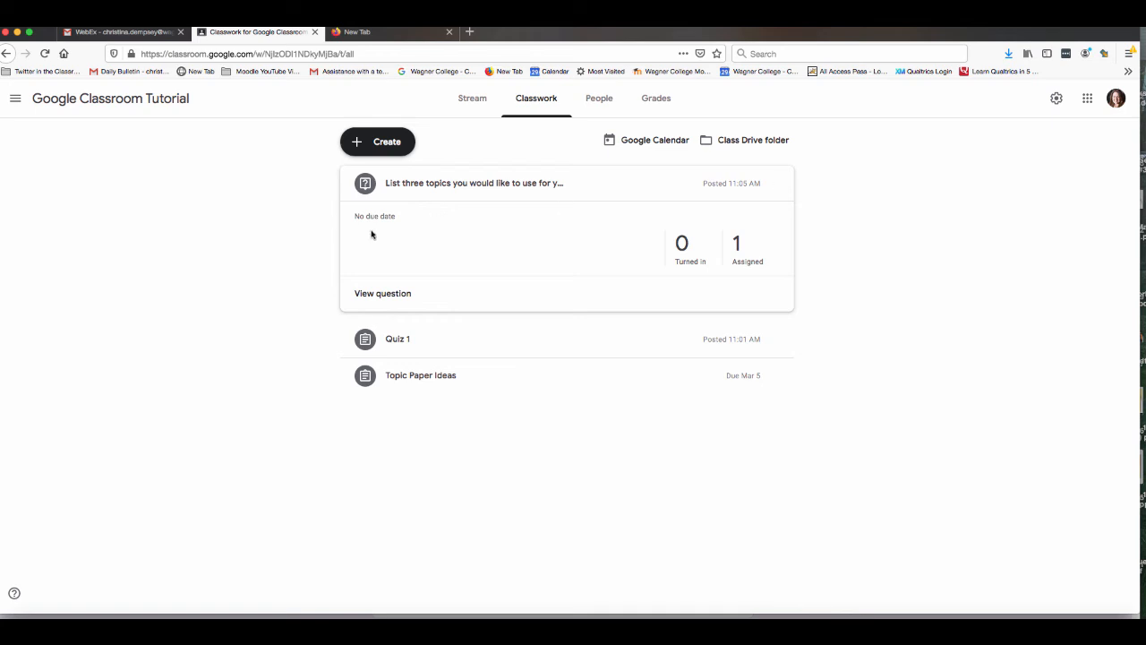
Create a material titled "Class Notes", check its attachment choices, and close it as a draft without posting.
{"action": "left_click", "coordinate": [380, 144]}
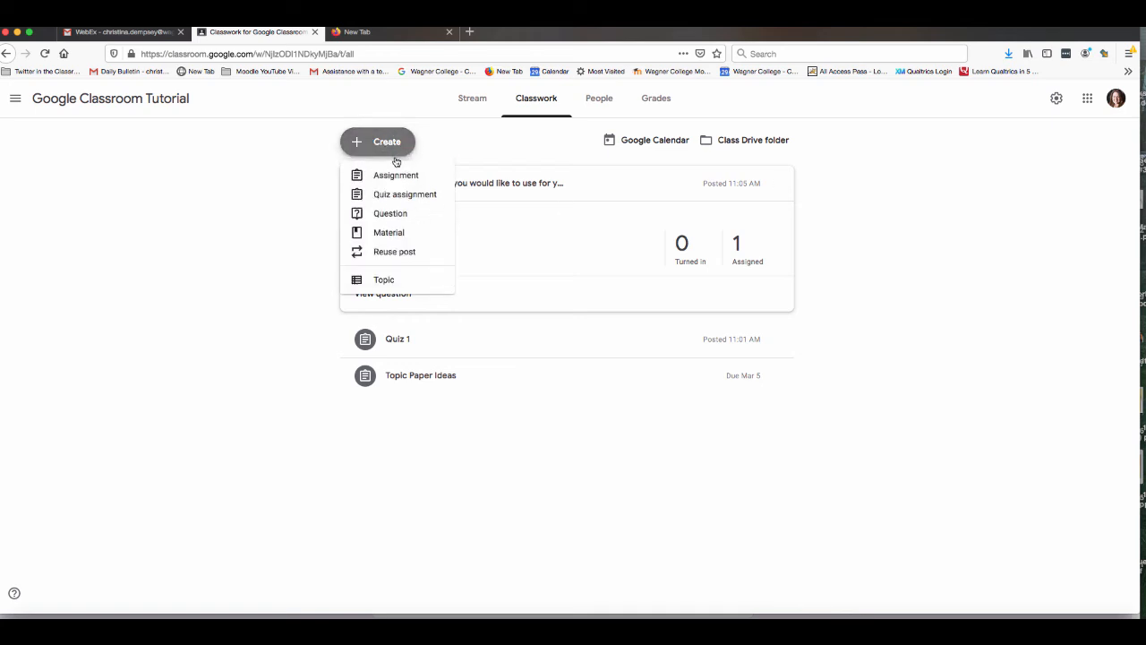
{"action": "left_click", "coordinate": [394, 234]}
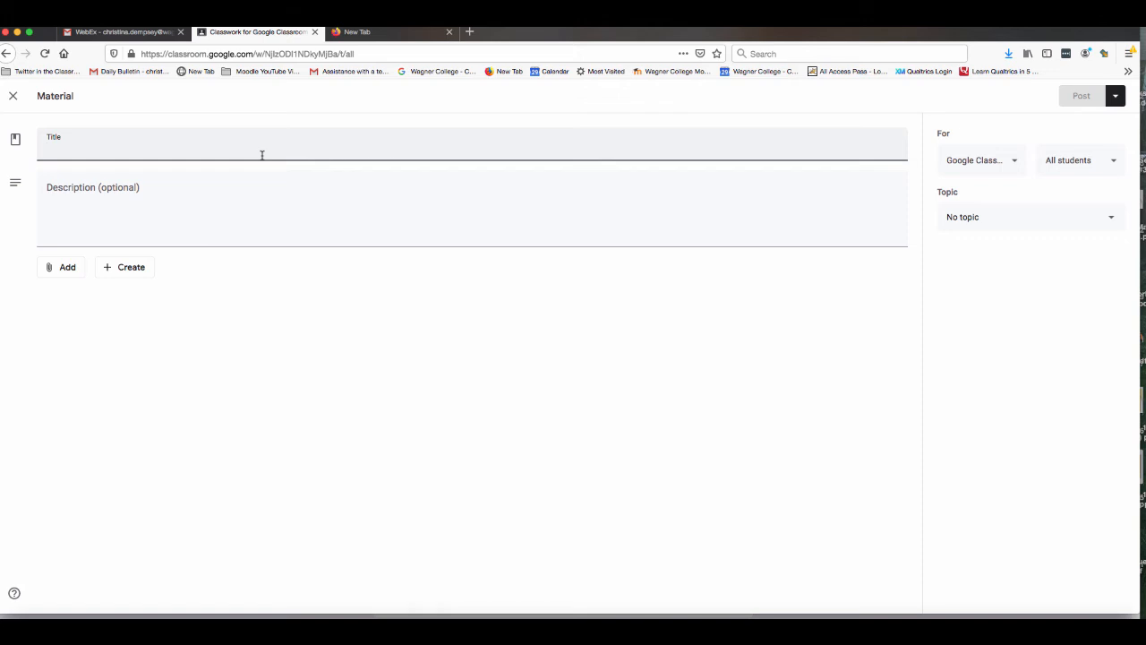
{"action": "type", "text": "Class Notes"}
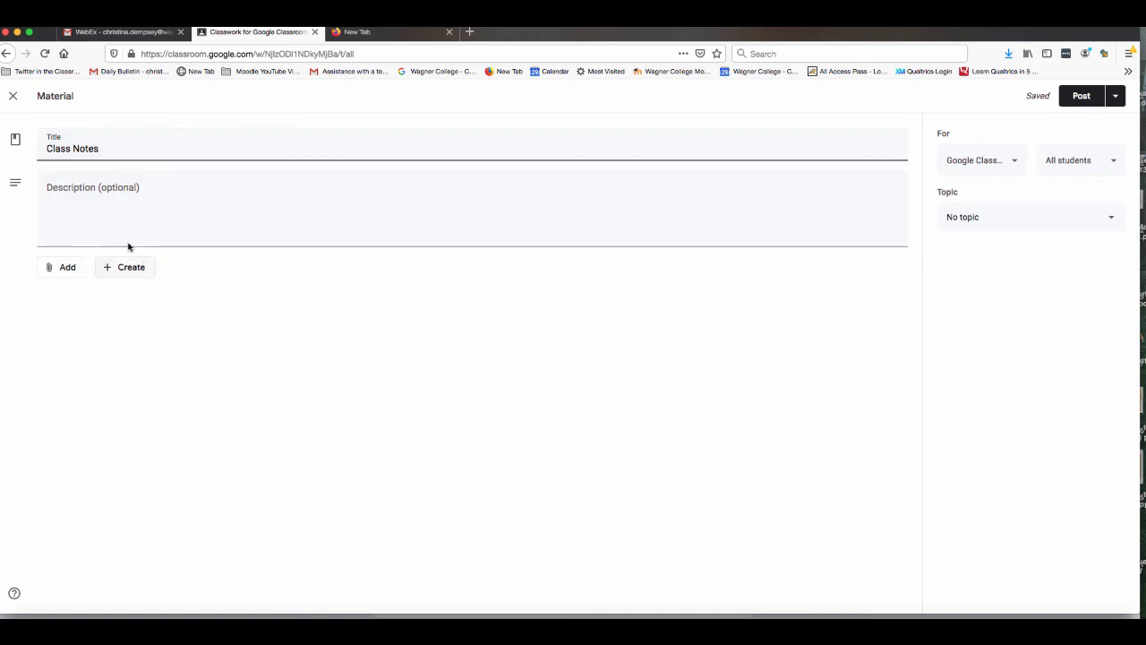
{"action": "left_click", "coordinate": [65, 271]}
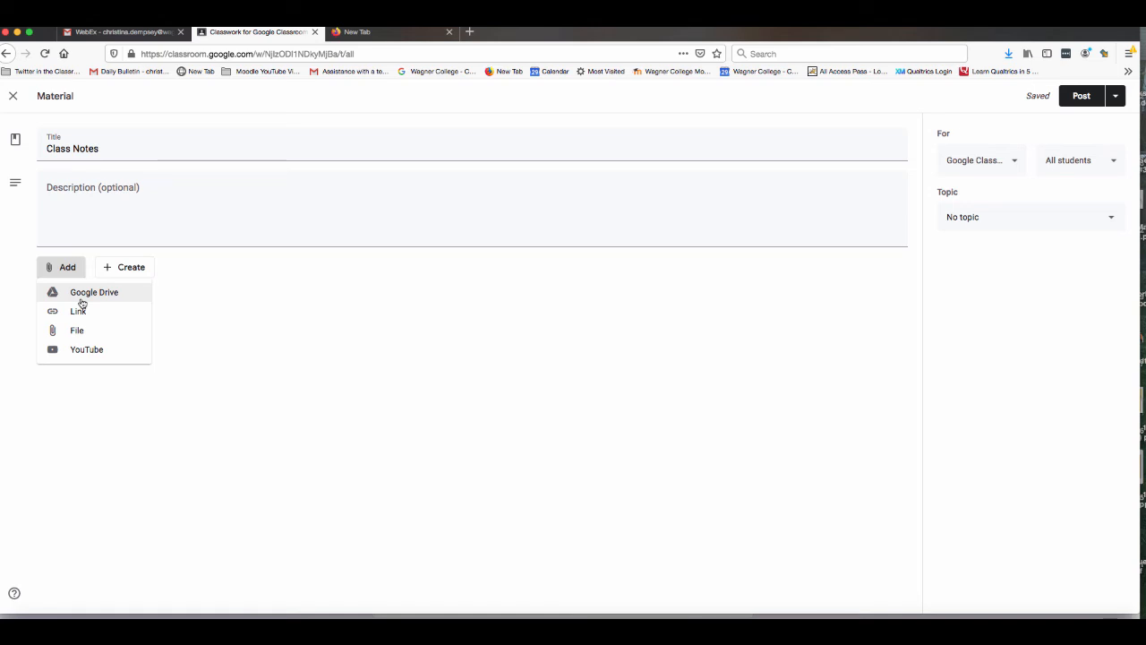
{"action": "left_click", "coordinate": [16, 98]}
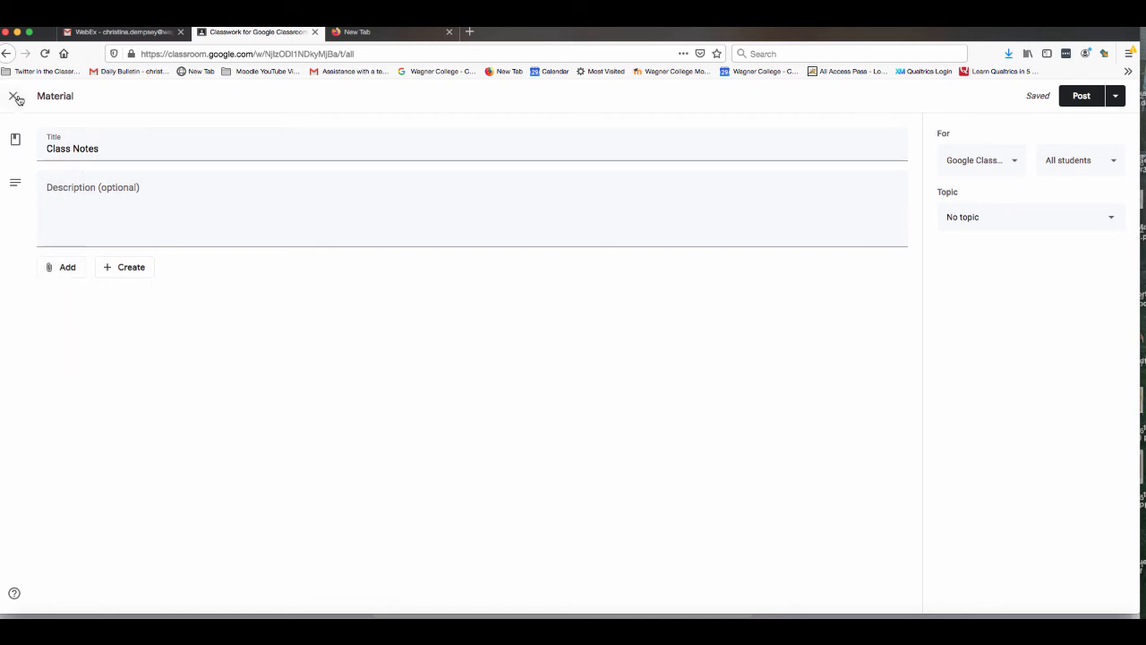
{"action": "left_click", "coordinate": [15, 100]}
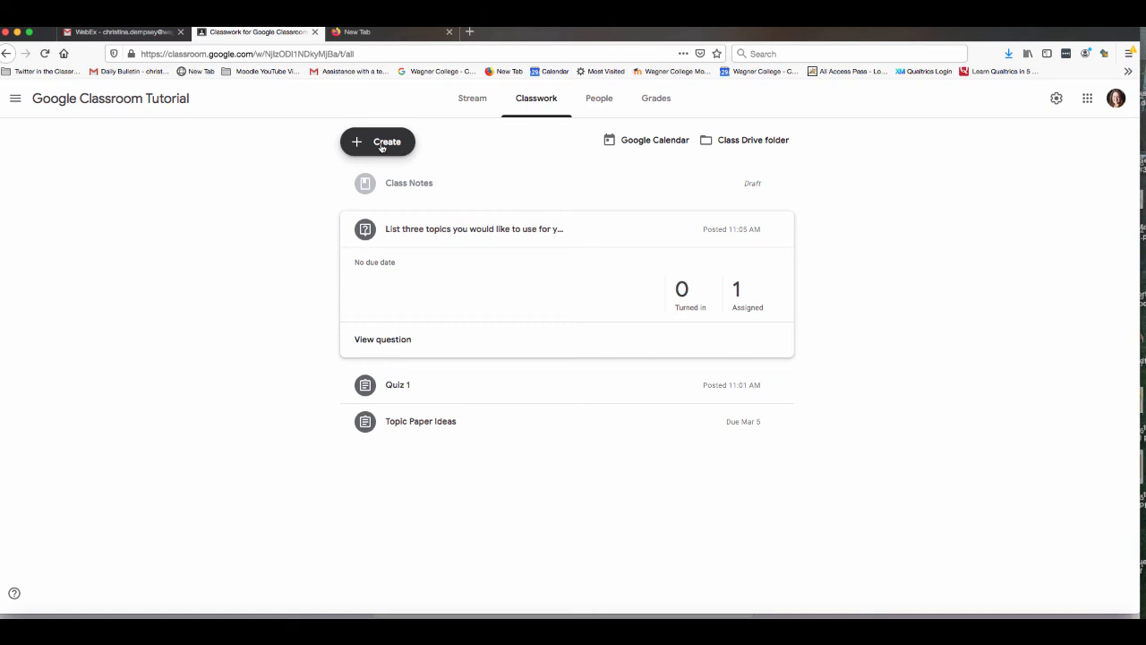
Add a classwork topic named "Quiz".
{"action": "left_click", "coordinate": [383, 144]}
{"action": "left_click", "coordinate": [383, 280]}
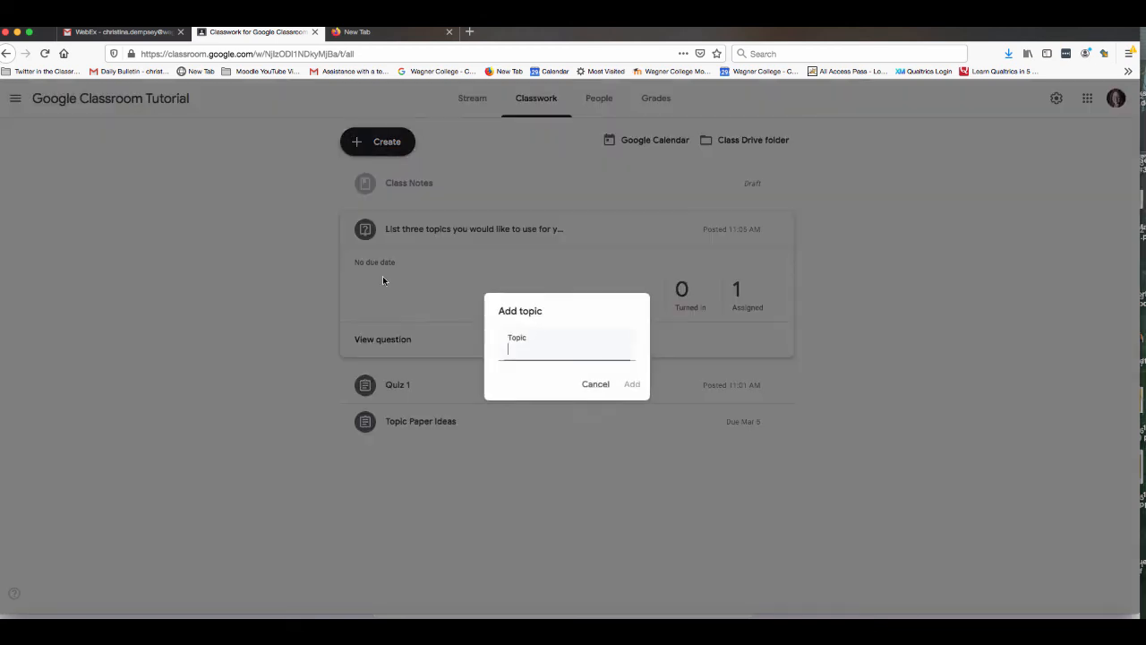
{"action": "type", "text": "Quiz"}
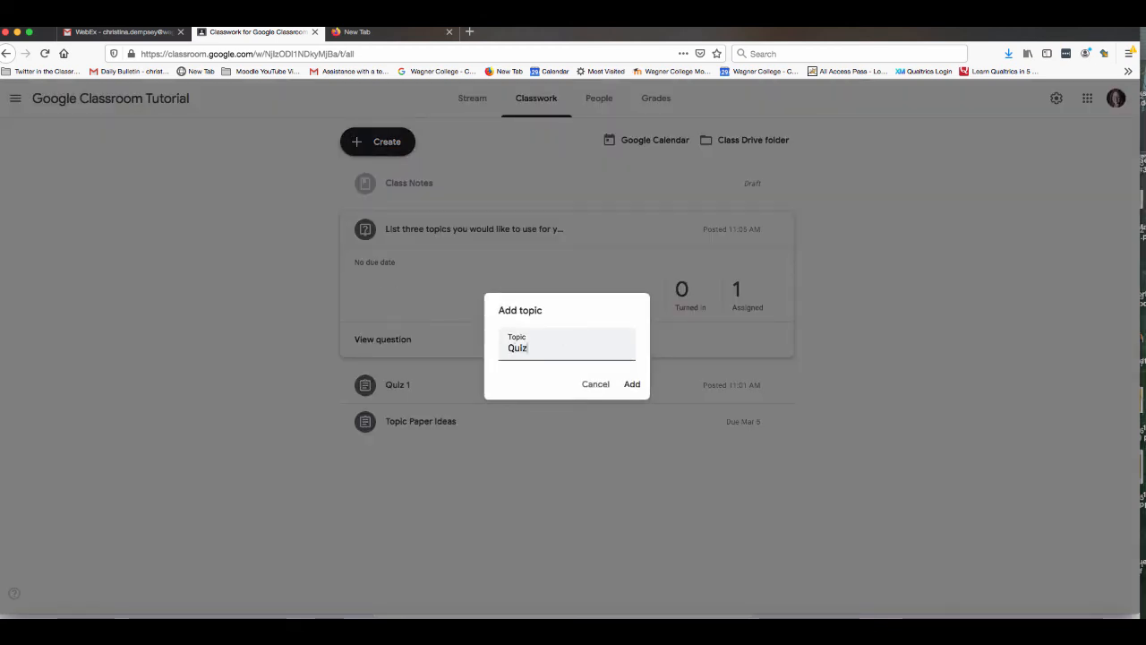
{"action": "left_click", "coordinate": [630, 385]}
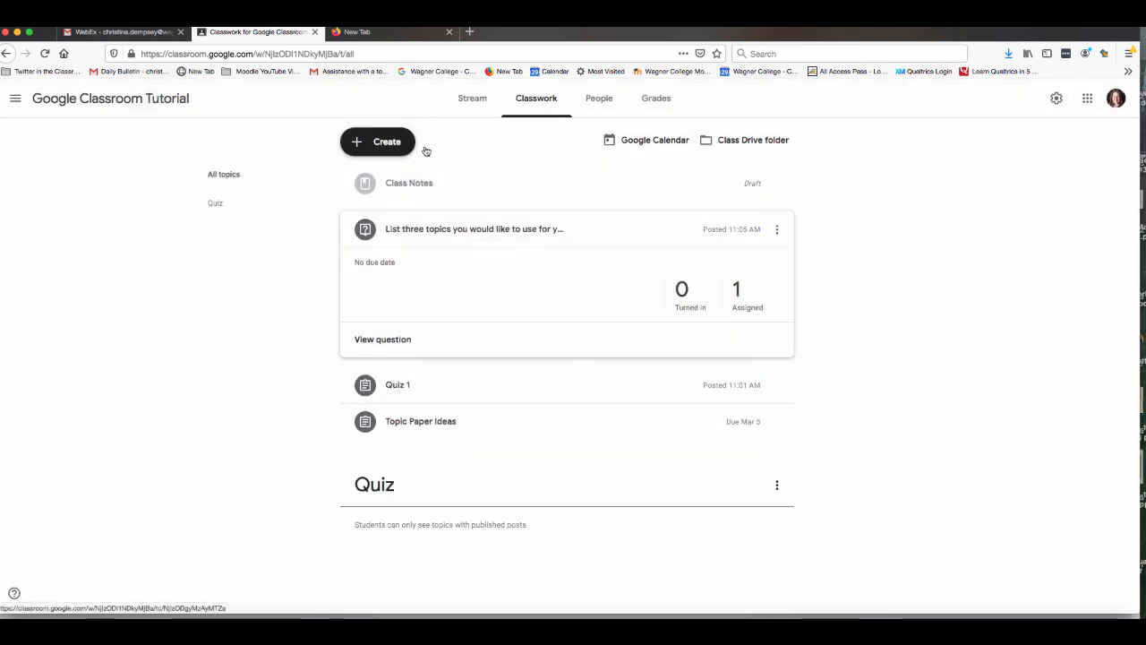
Add a classwork topic named "Assignments".
{"action": "left_click", "coordinate": [400, 150]}
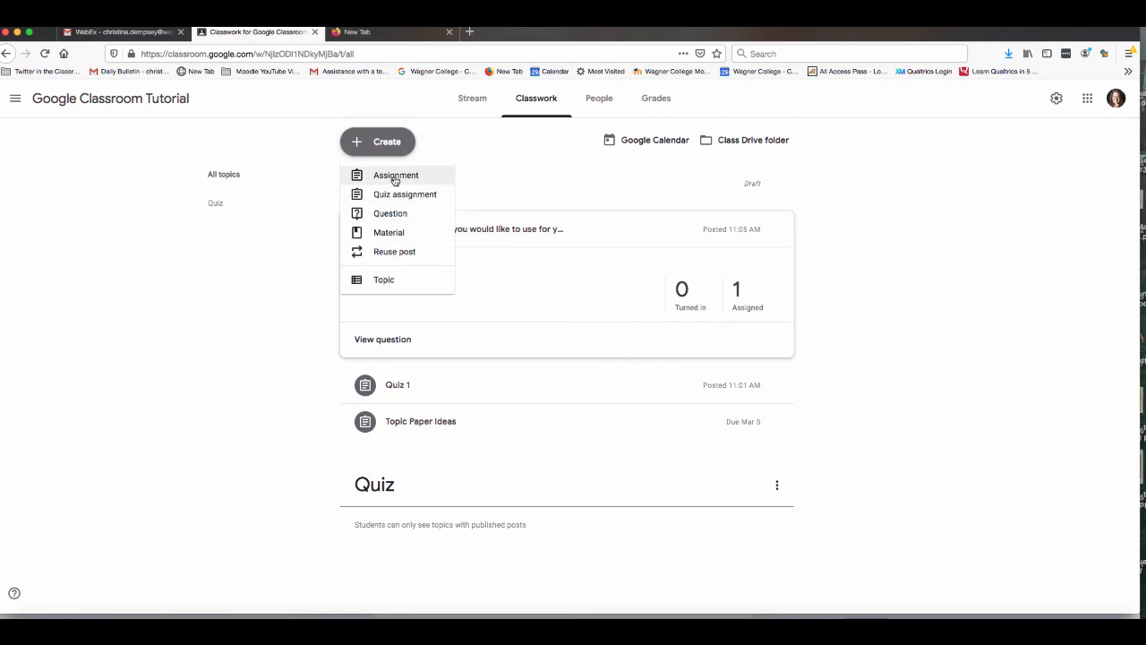
{"action": "left_click", "coordinate": [384, 279]}
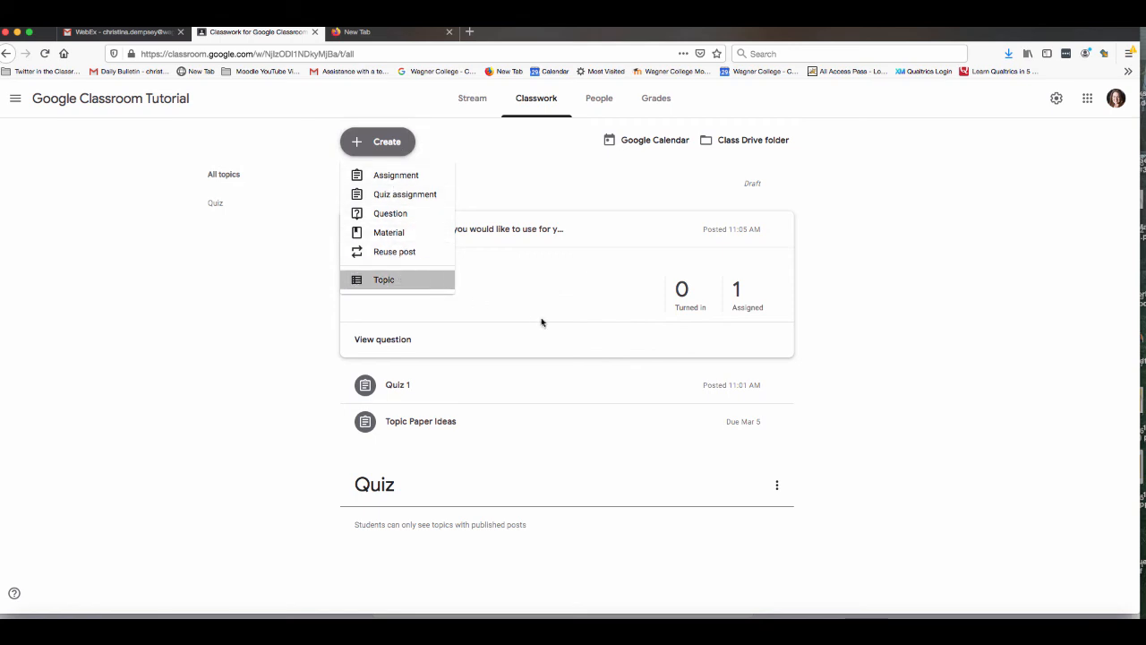
{"action": "type", "text": "Ass"}
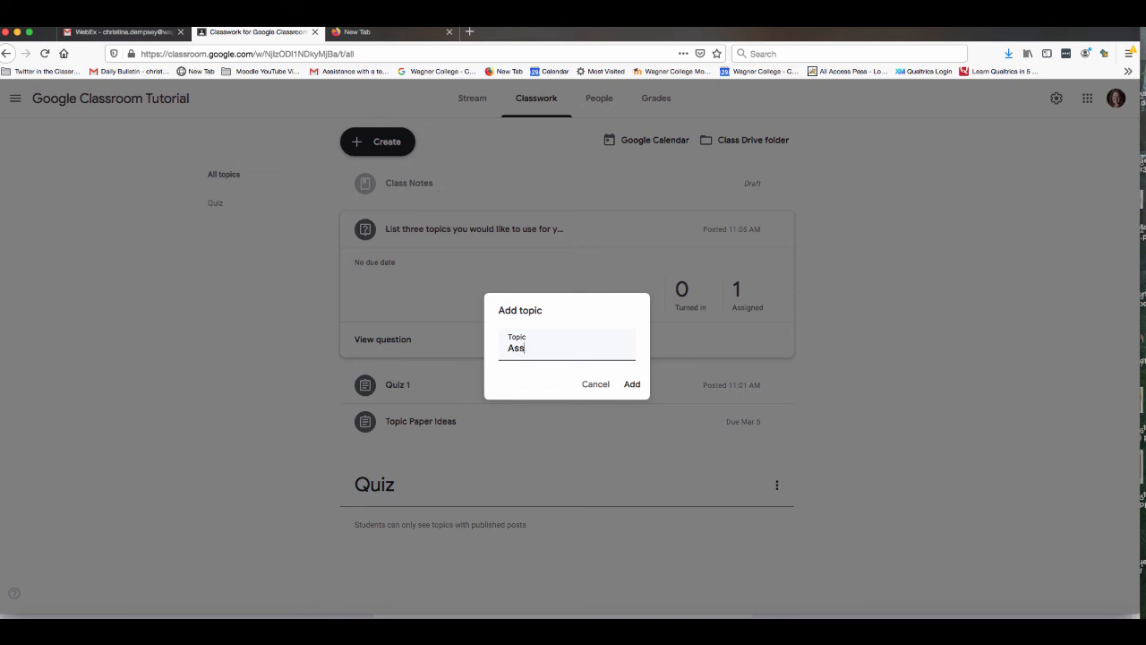
{"action": "type", "text": "ignments"}
{"action": "left_click", "coordinate": [637, 387]}
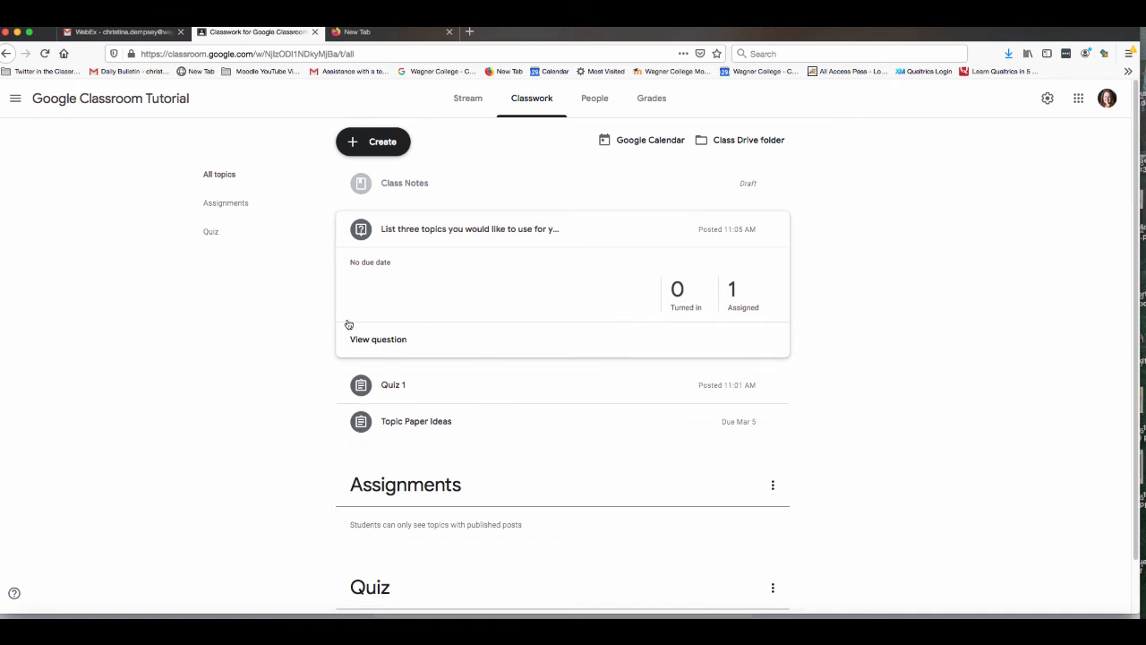
Move Quiz 1 into the Quiz topic, and Topic Paper Ideas and the three-topics question into the Assignments topic.
{"action": "scroll", "coordinate": [430, 466], "scroll_direction": "down", "scroll_amount": 2}
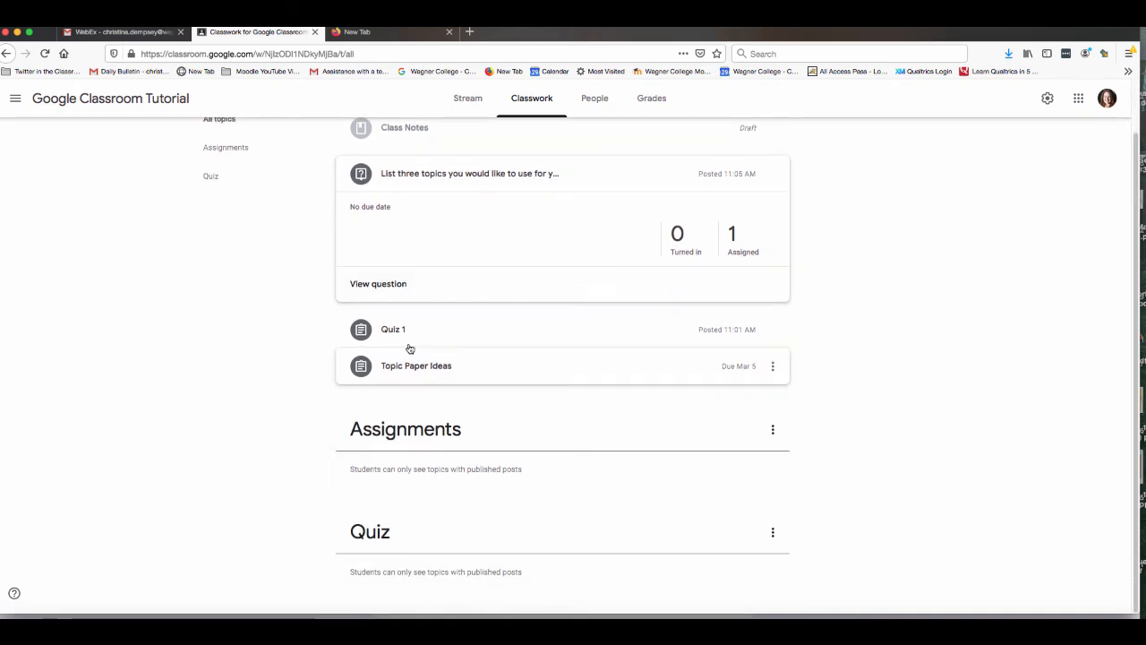
{"action": "left_click_drag", "start_coordinate": [409, 349], "coordinate": [438, 424]}
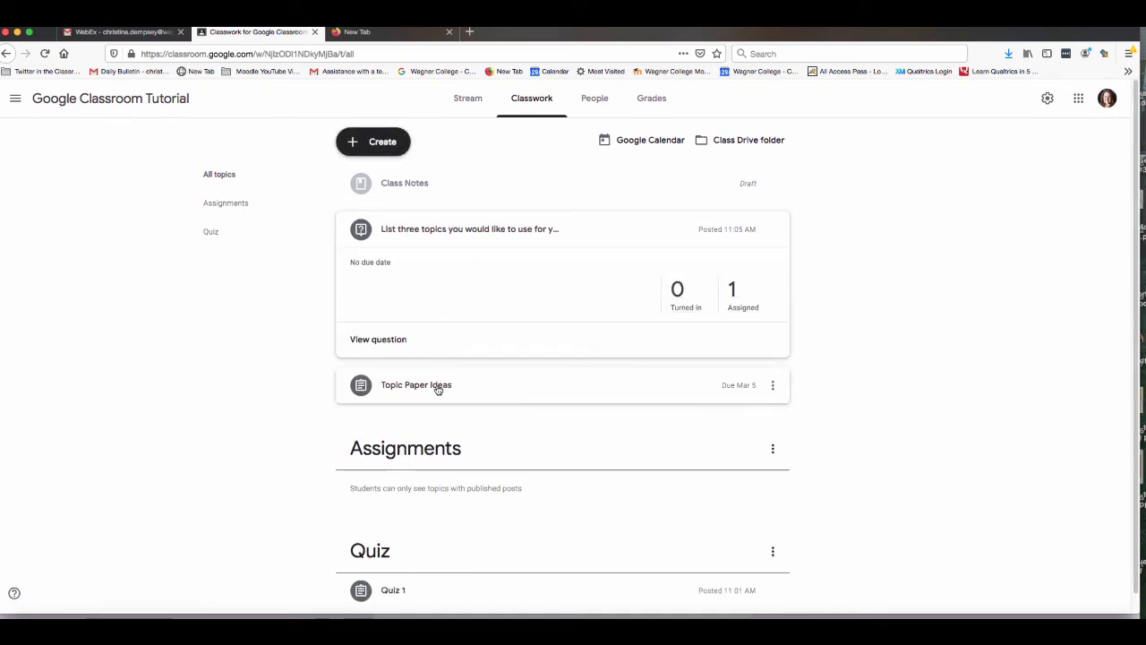
{"action": "left_click_drag", "start_coordinate": [438, 388], "coordinate": [433, 327]}
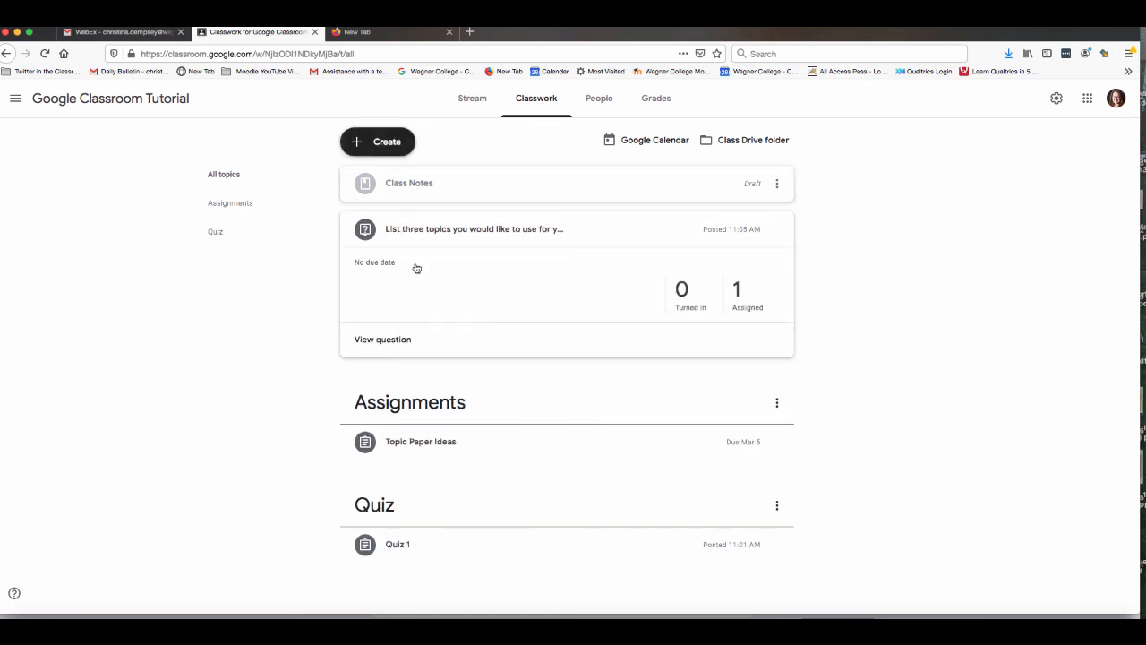
{"action": "left_click_drag", "start_coordinate": [433, 255], "coordinate": [423, 306]}
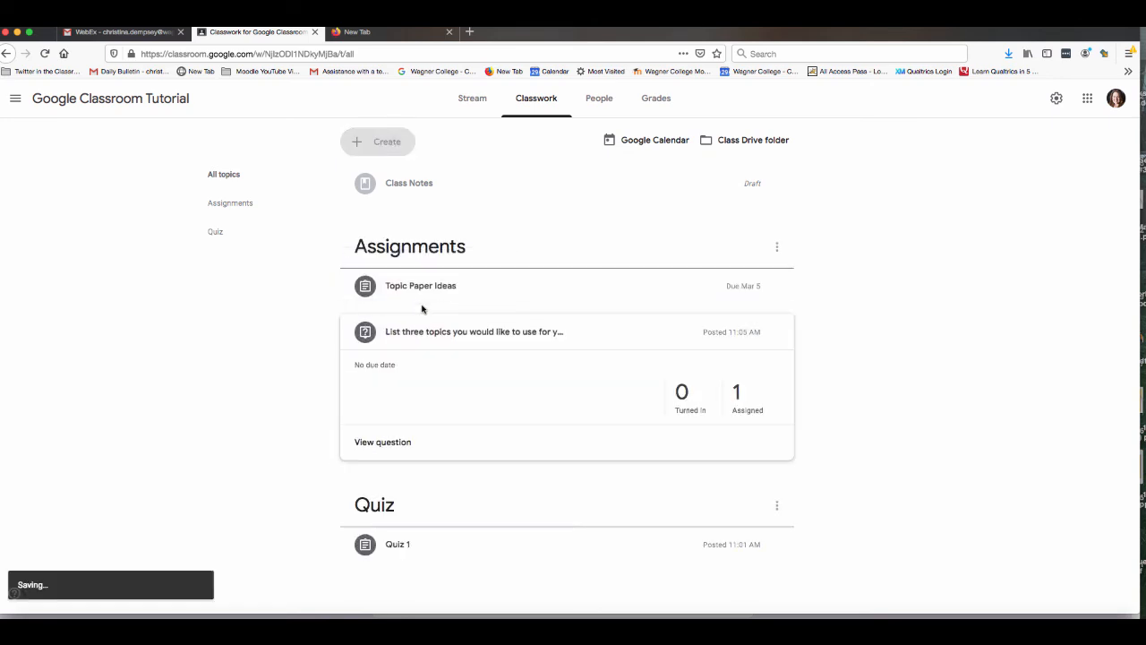
Add a classwork topic named "Class Materials" and move the Class Notes draft into it.
{"action": "left_click", "coordinate": [387, 143]}
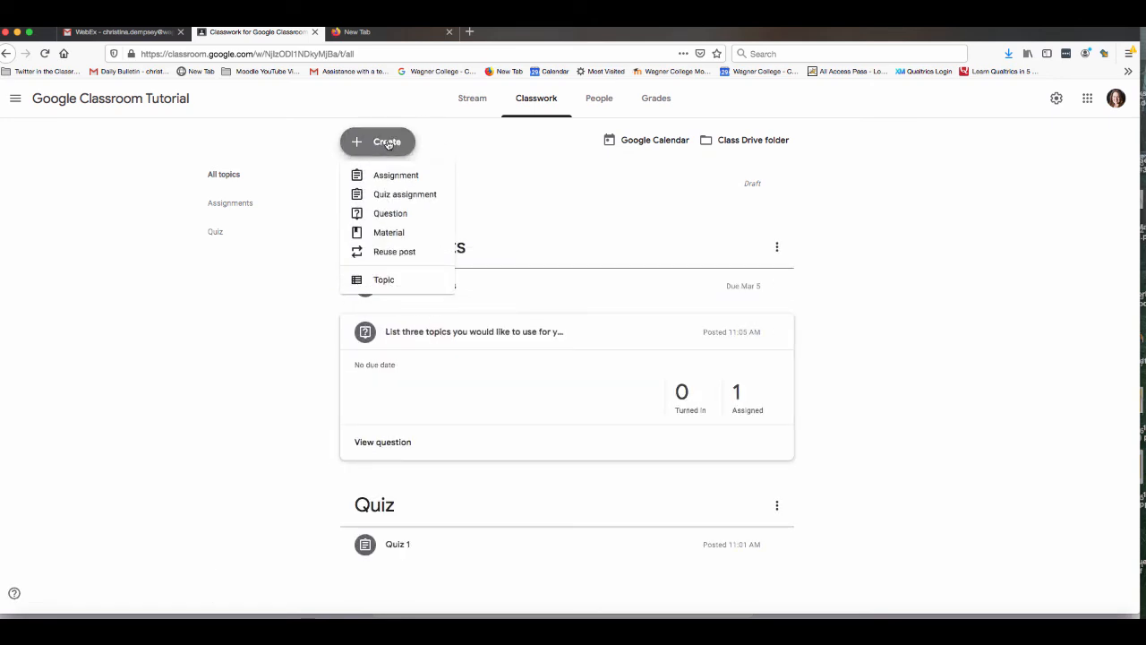
{"action": "left_click", "coordinate": [403, 280]}
{"action": "type", "text": "Class"}
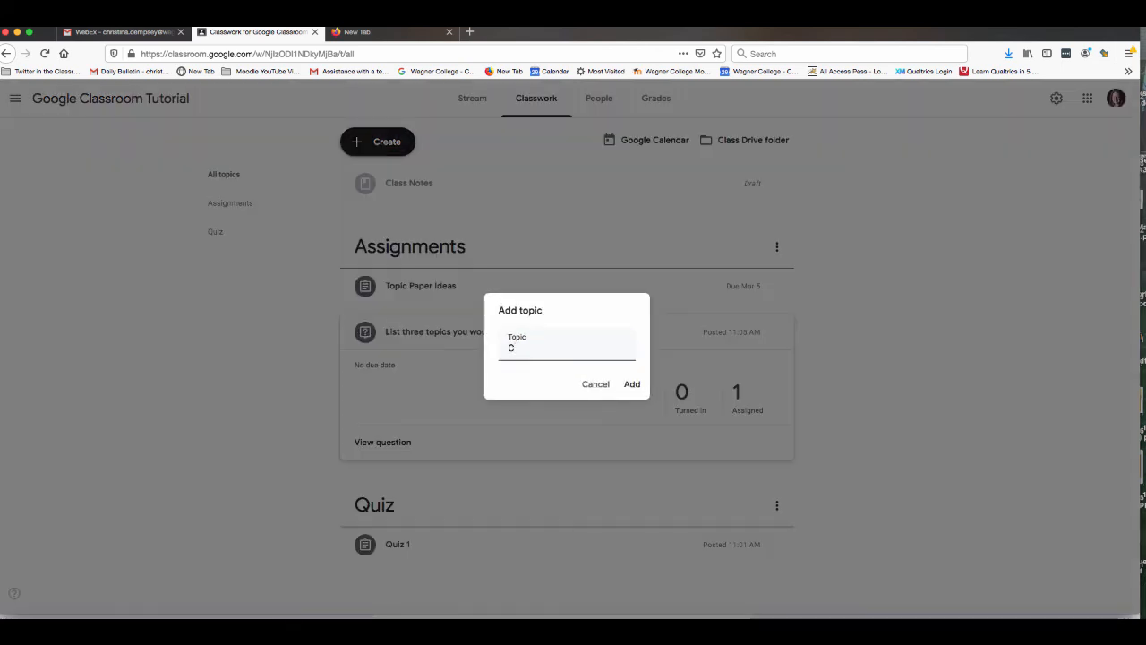
{"action": "type", "text": "terials"}
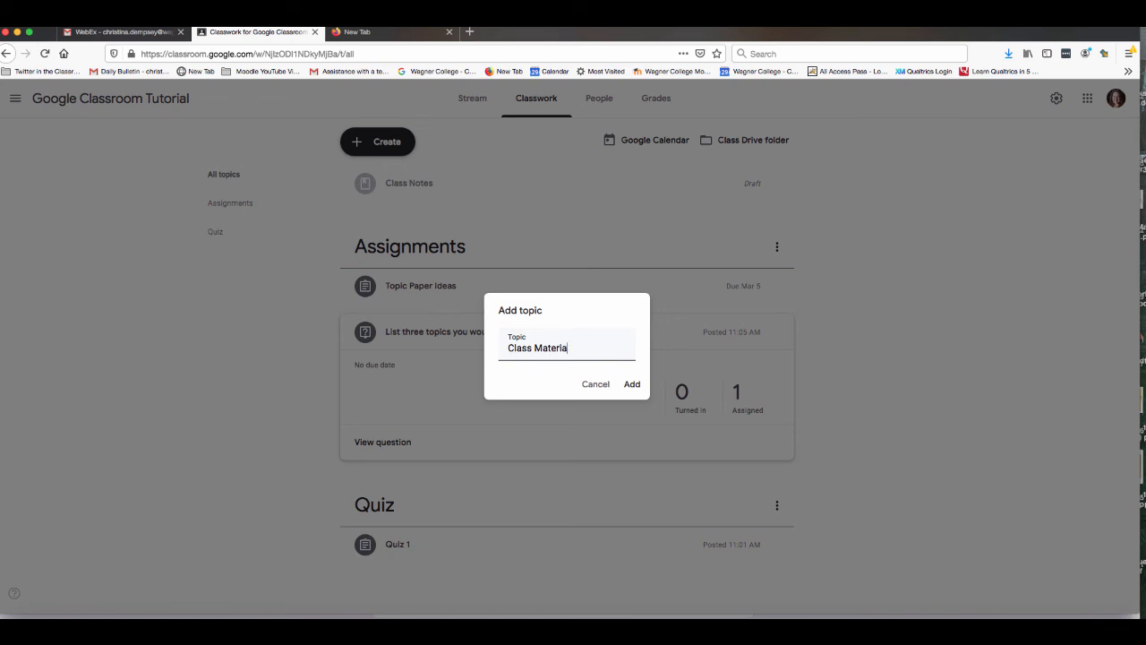
{"action": "left_click", "coordinate": [636, 385]}
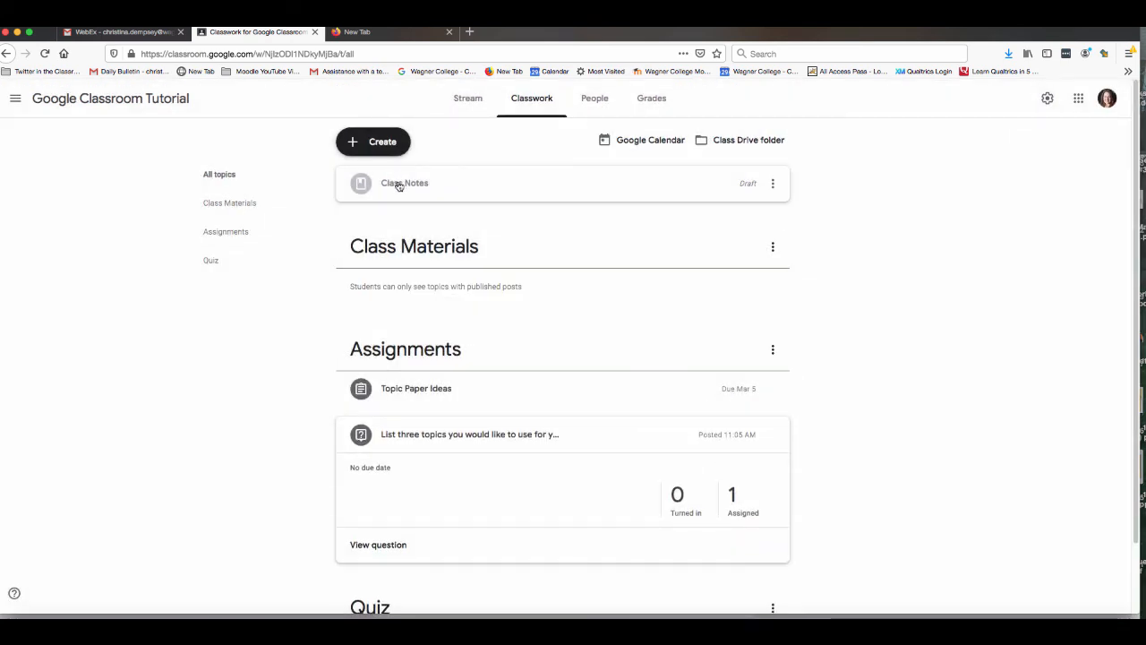
{"action": "left_click_drag", "start_coordinate": [396, 185], "coordinate": [416, 254]}
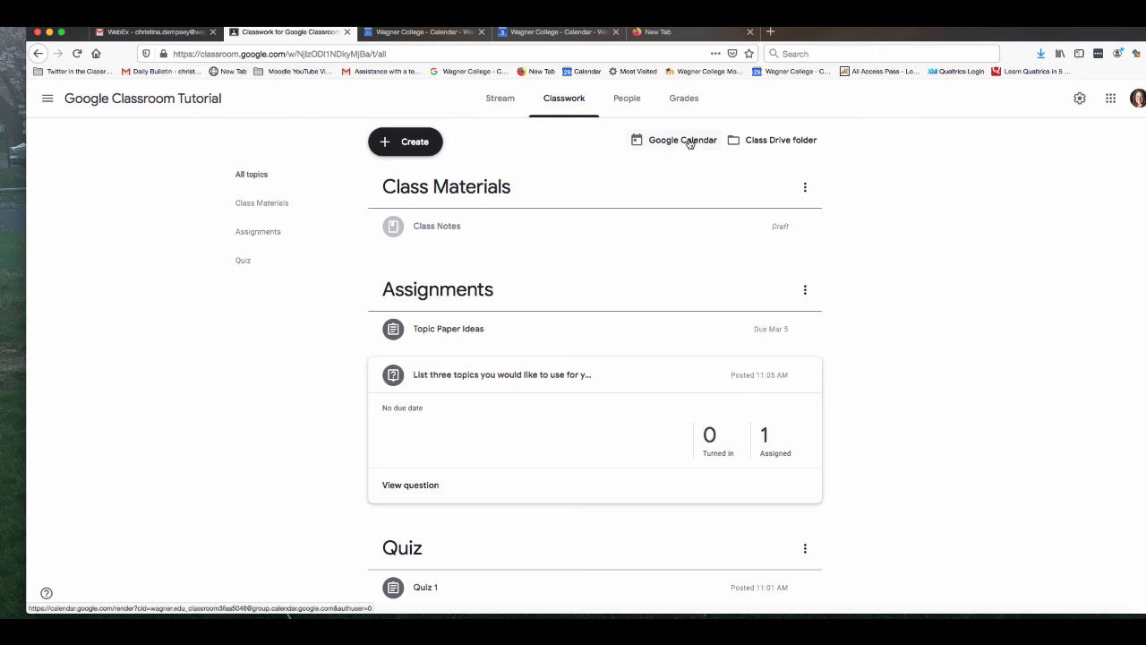
Examine the Topic Paper Ideas event in the class's Google Calendar and the files in the class Drive folder, returning to Classwork.
{"action": "left_click", "coordinate": [688, 143]}
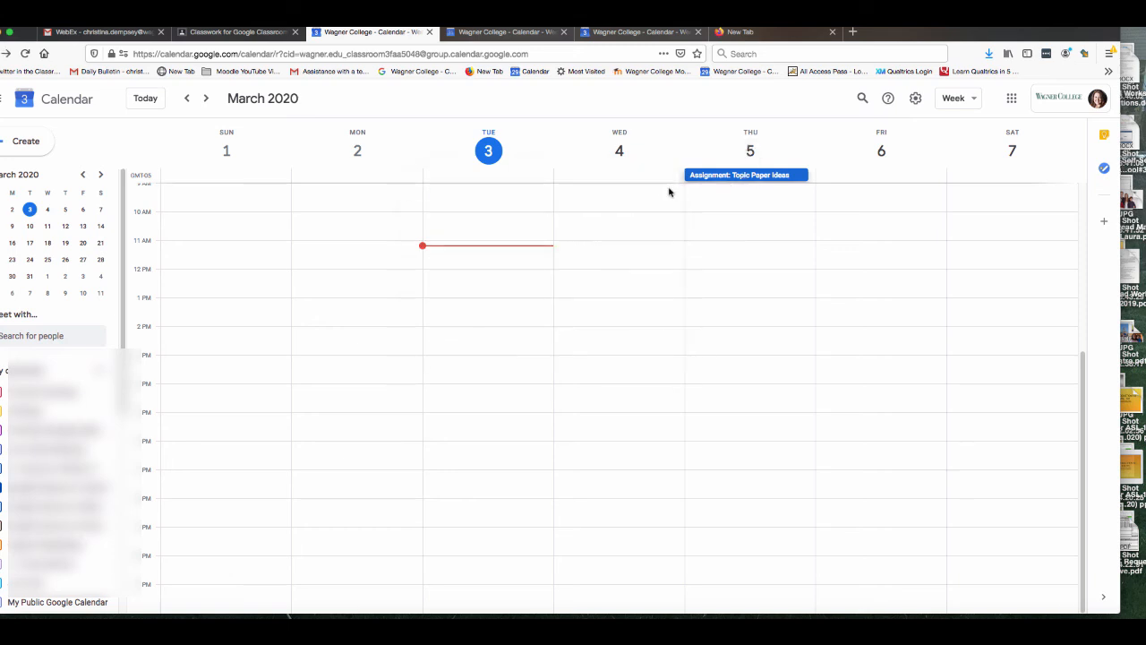
{"action": "left_click", "coordinate": [735, 177]}
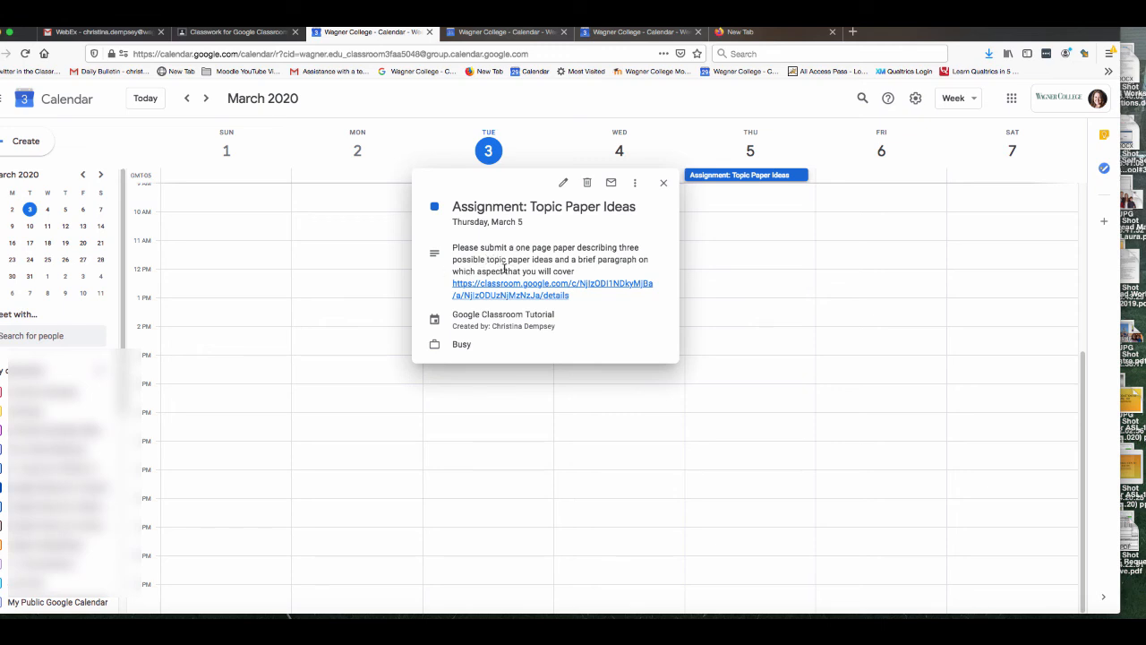
{"action": "left_click", "coordinate": [701, 145]}
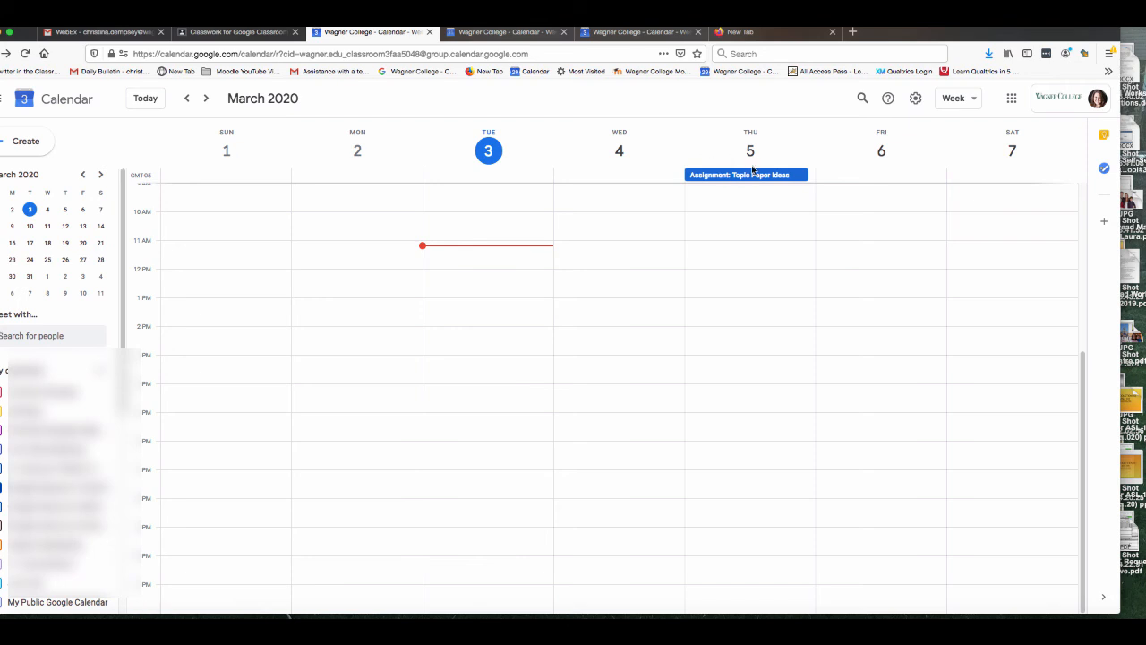
{"action": "left_click", "coordinate": [270, 32]}
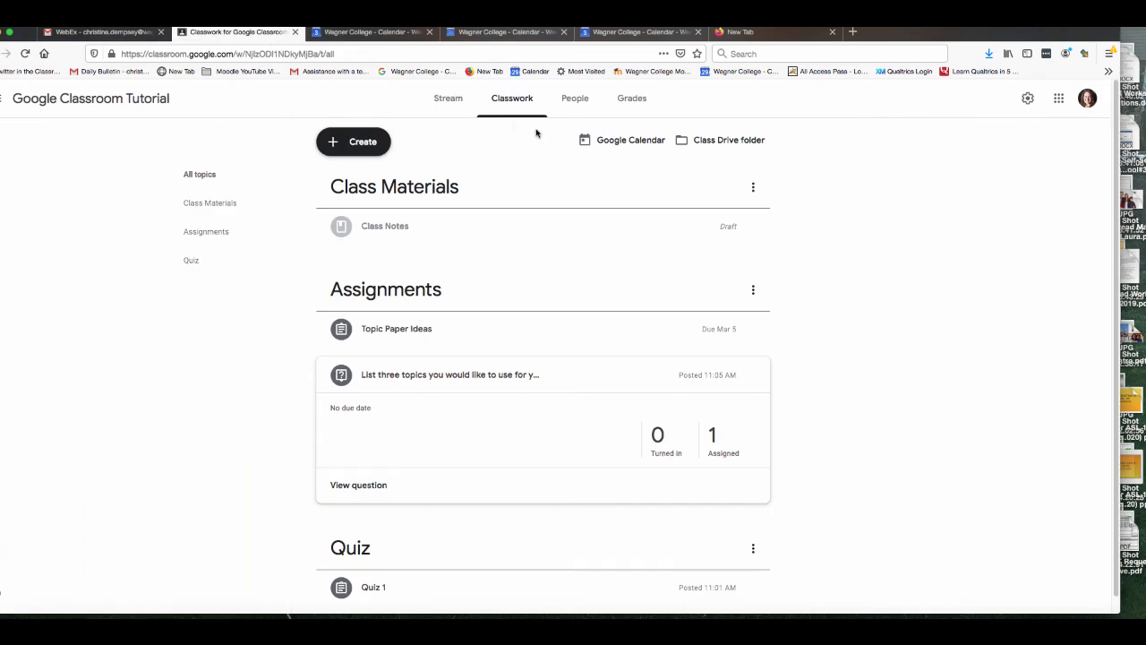
{"action": "left_click", "coordinate": [706, 142]}
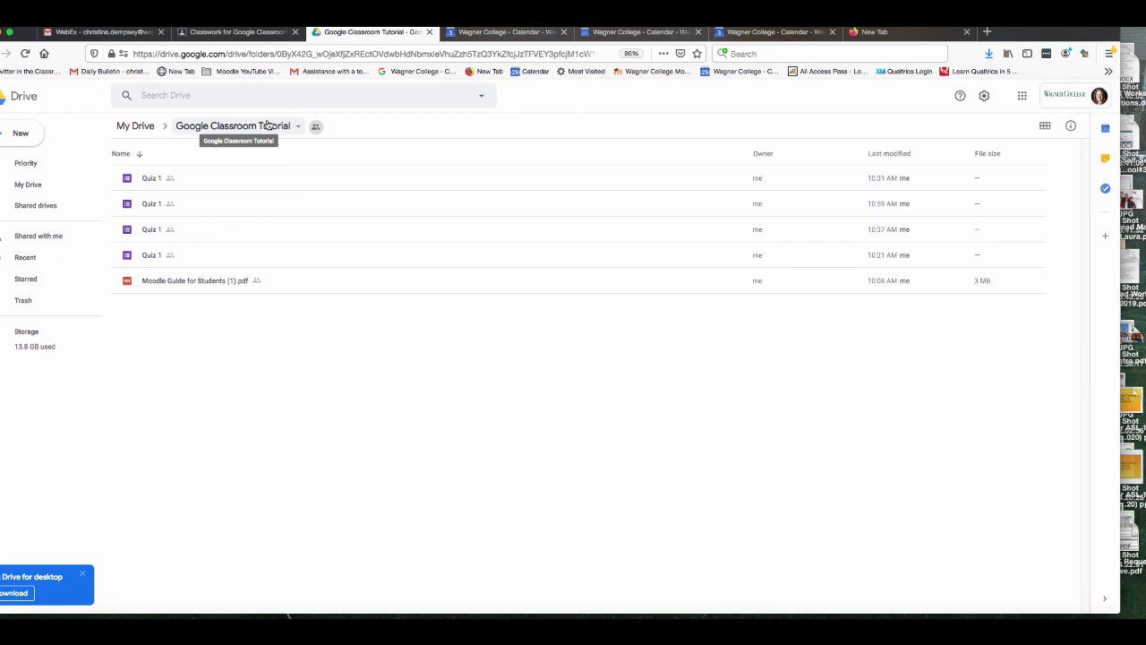
{"action": "left_click", "coordinate": [231, 33]}
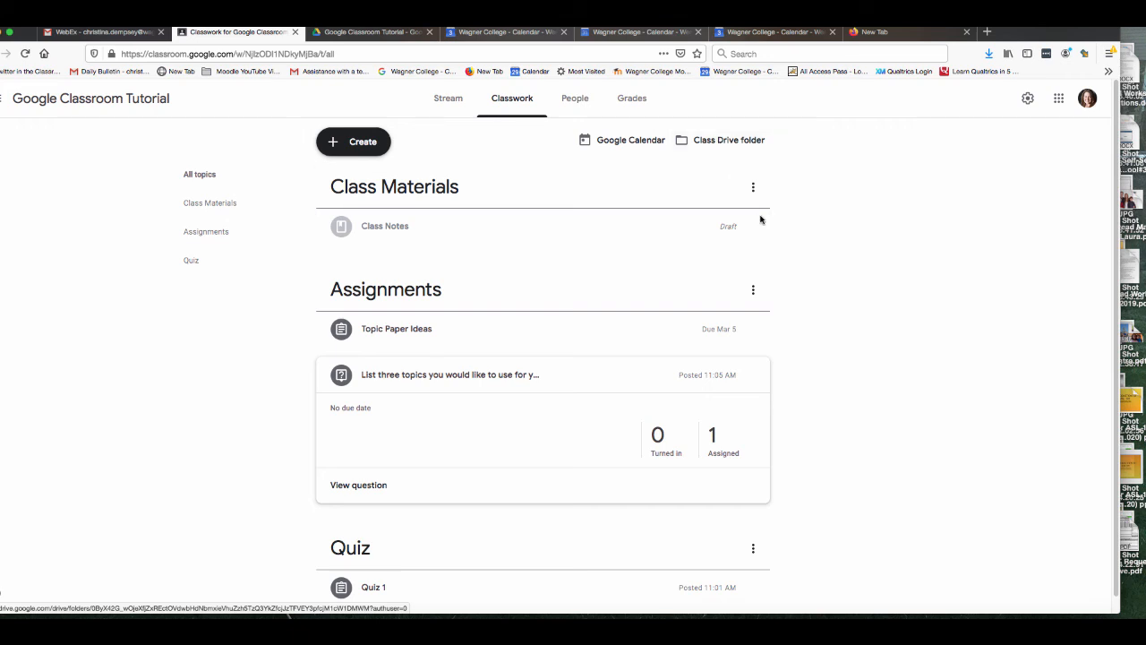
View the teacher invitation form for the class's People list and close it without inviting anyone.
{"action": "left_click", "coordinate": [575, 111]}
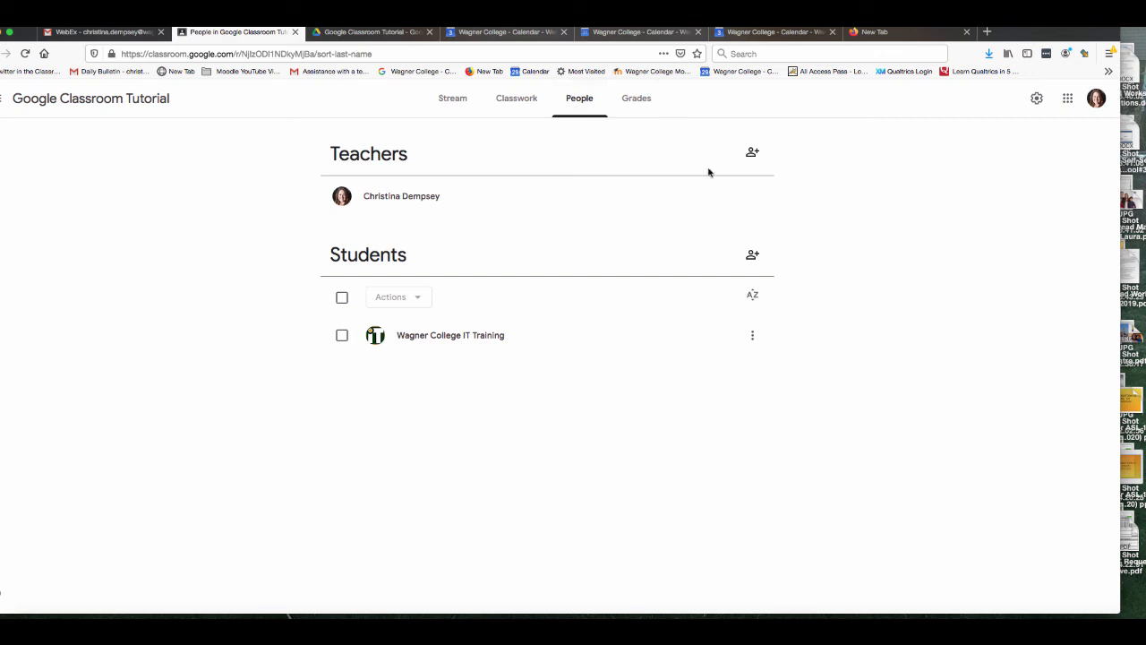
{"action": "left_click", "coordinate": [755, 157]}
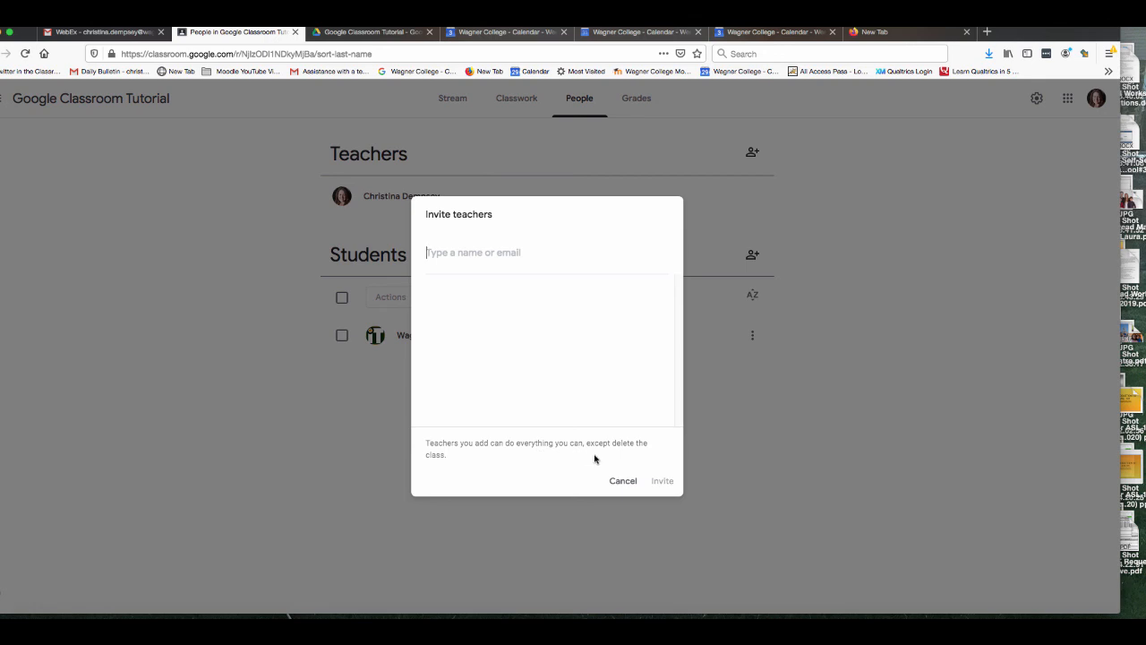
{"action": "left_click", "coordinate": [624, 485]}
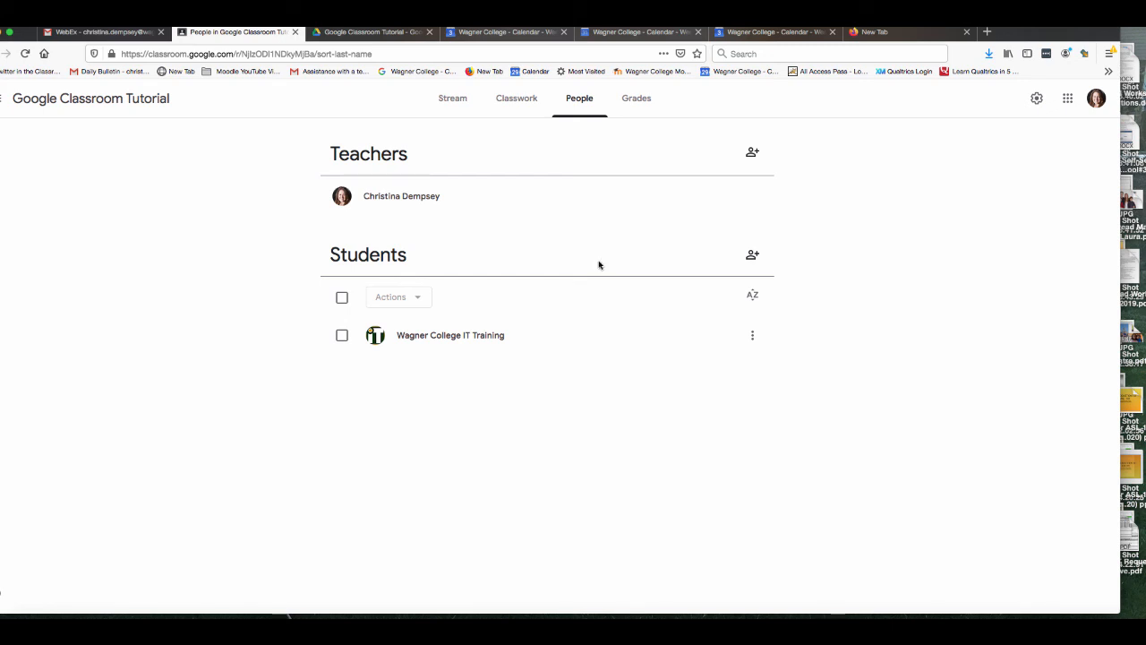
Check the individual options and the bulk actions available for the enrolled student.
{"action": "left_click", "coordinate": [752, 336]}
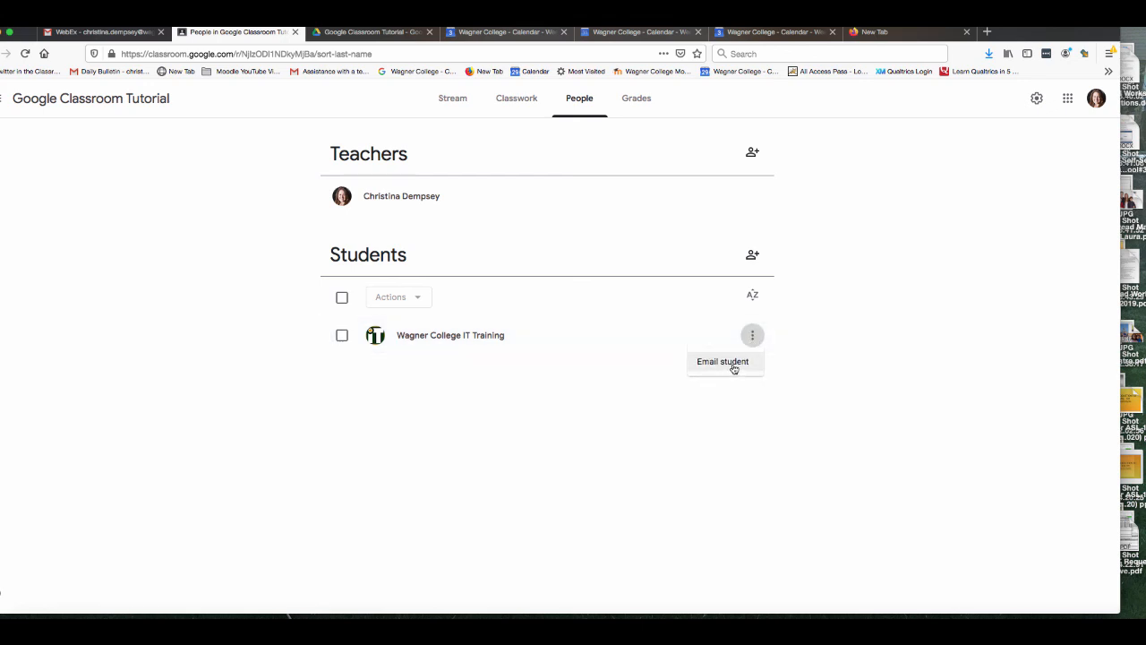
{"action": "left_click", "coordinate": [346, 342]}
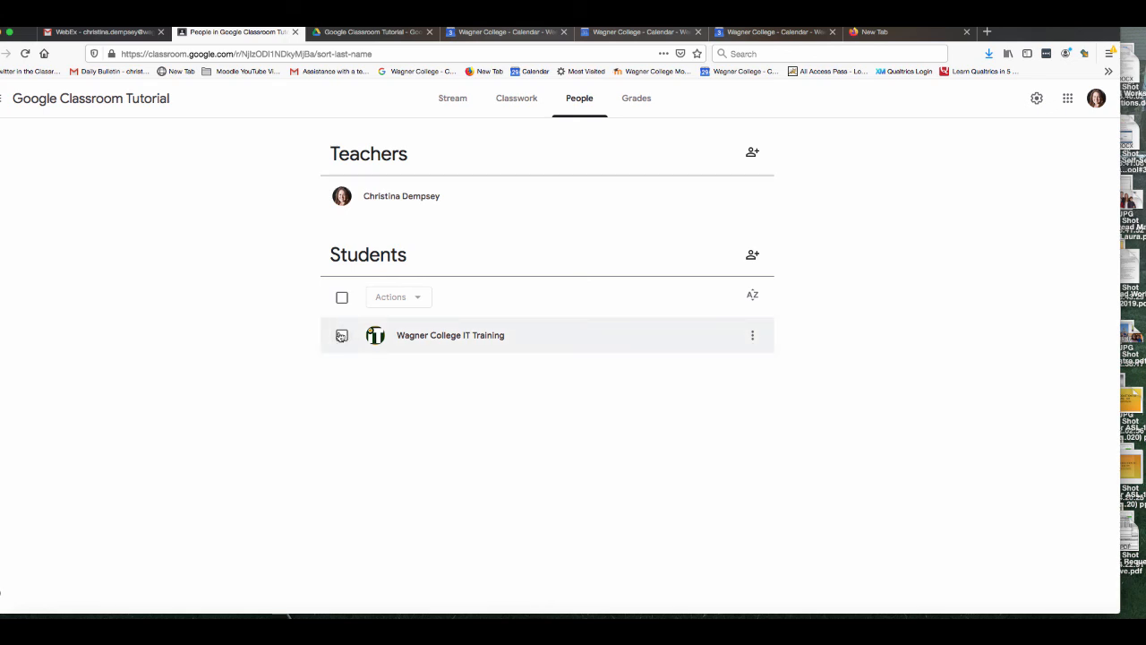
{"action": "left_click", "coordinate": [342, 339]}
{"action": "left_click", "coordinate": [390, 299]}
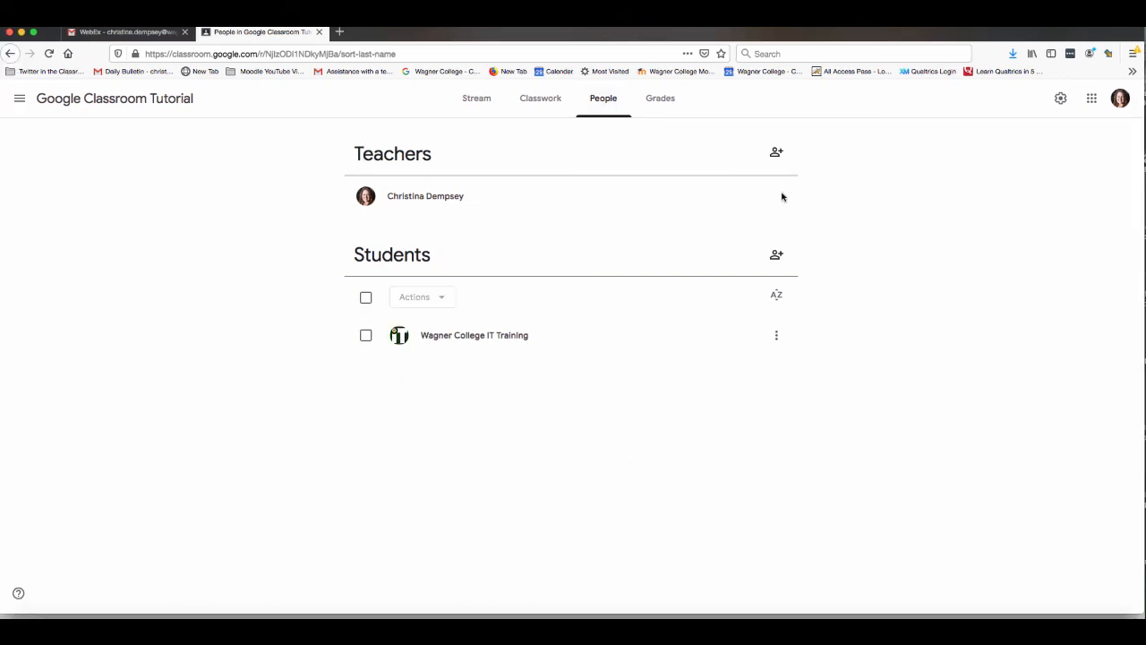
Examine the class gradebook and the student work for Quiz 1, returning to the gradebook.
{"action": "left_click", "coordinate": [668, 102]}
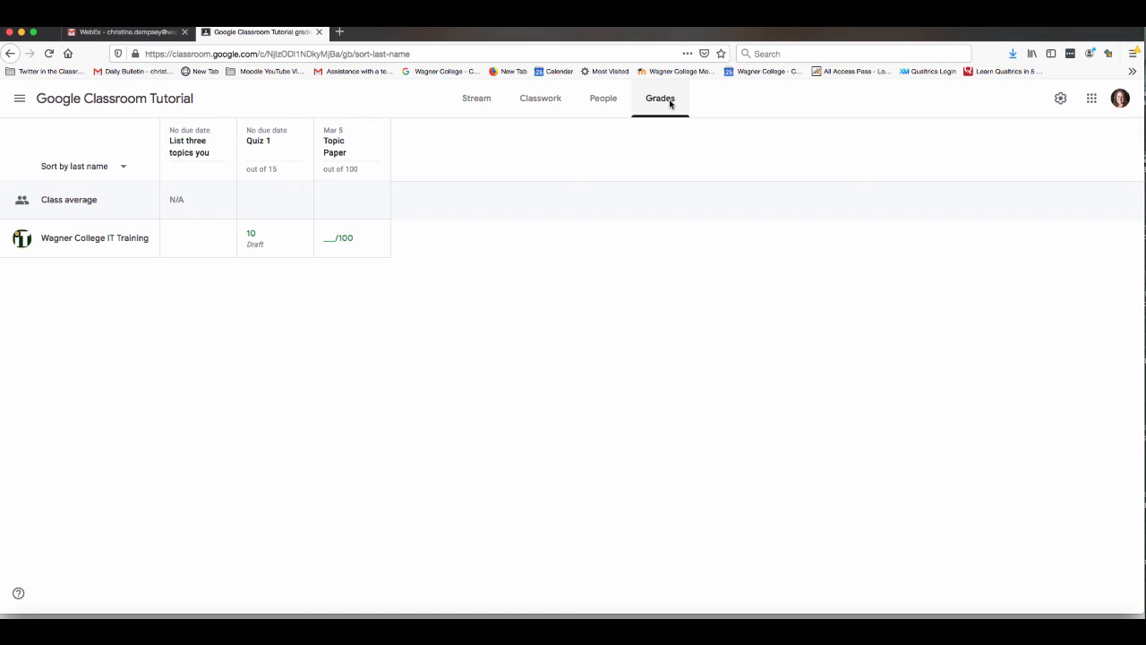
{"action": "left_click", "coordinate": [266, 142]}
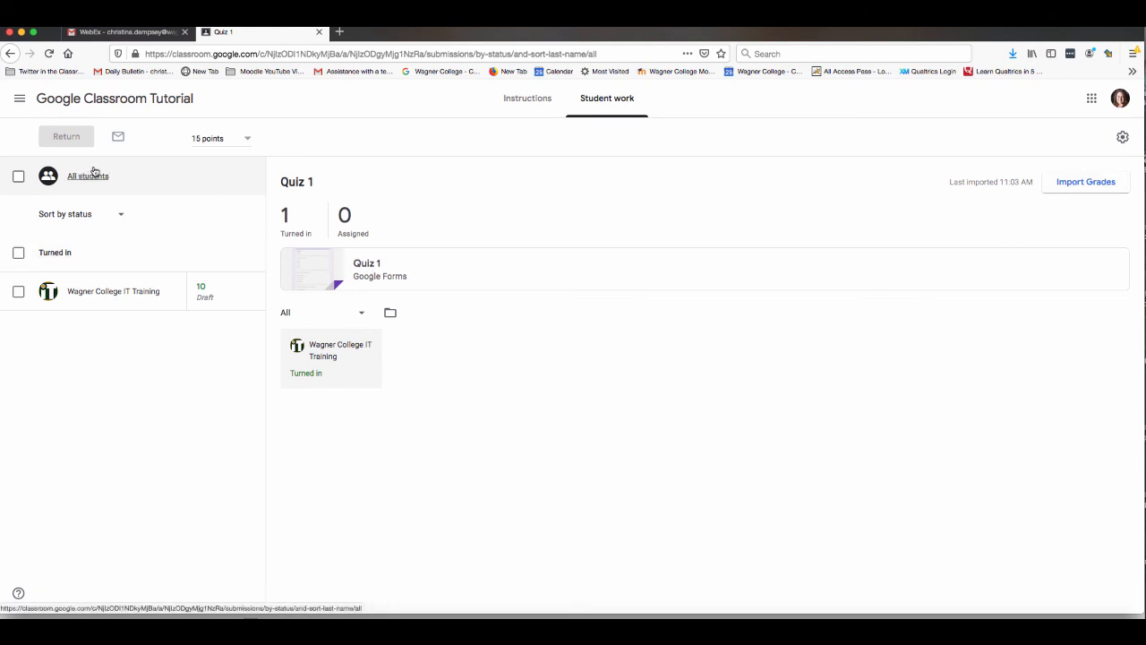
{"action": "left_click", "coordinate": [10, 54]}
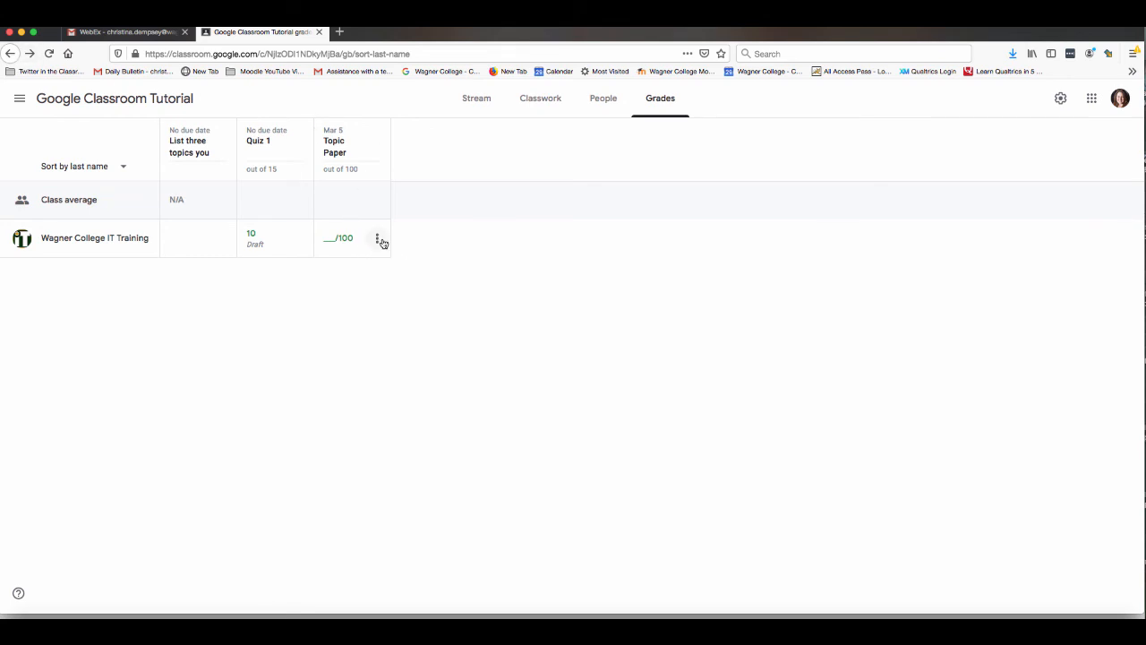
From the gradebook, grade the student's Topic Paper Ideas submission 85 out of 100 and return it to the student.
{"action": "left_click", "coordinate": [377, 238]}
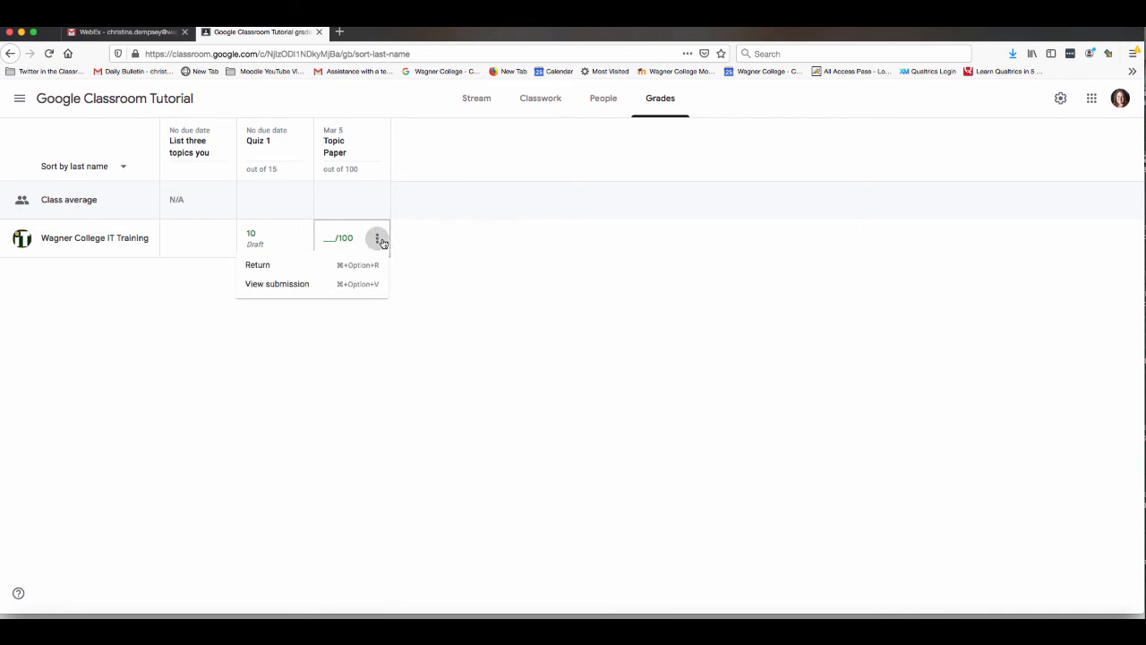
{"action": "left_click", "coordinate": [327, 284]}
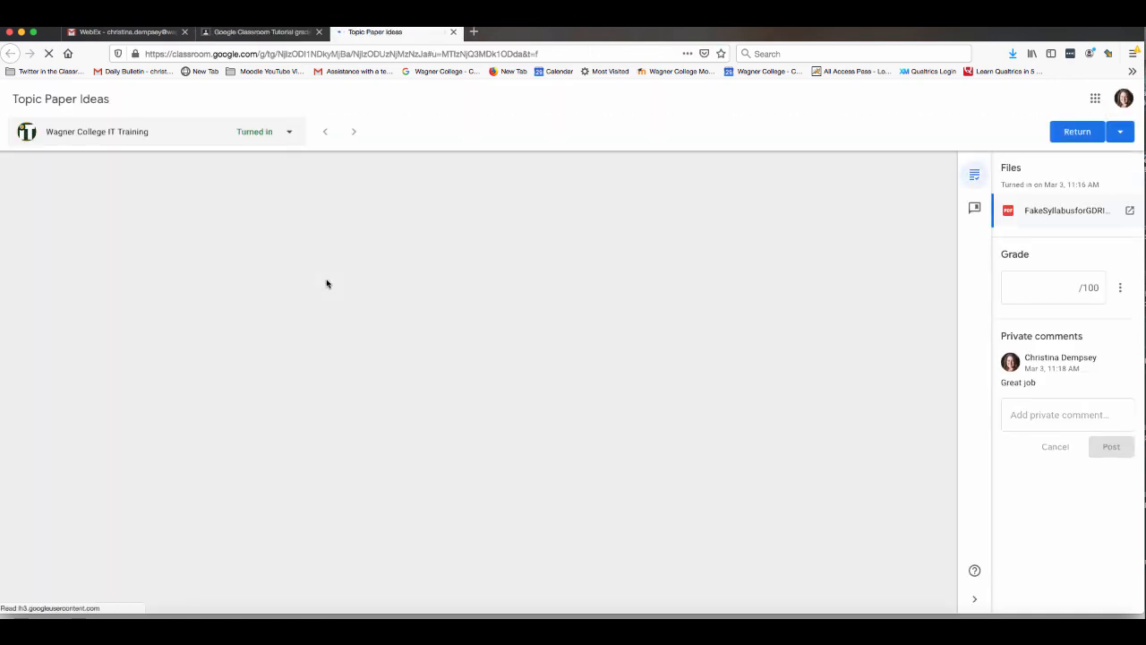
{"action": "scroll", "coordinate": [427, 343], "scroll_direction": "down", "scroll_amount": 5}
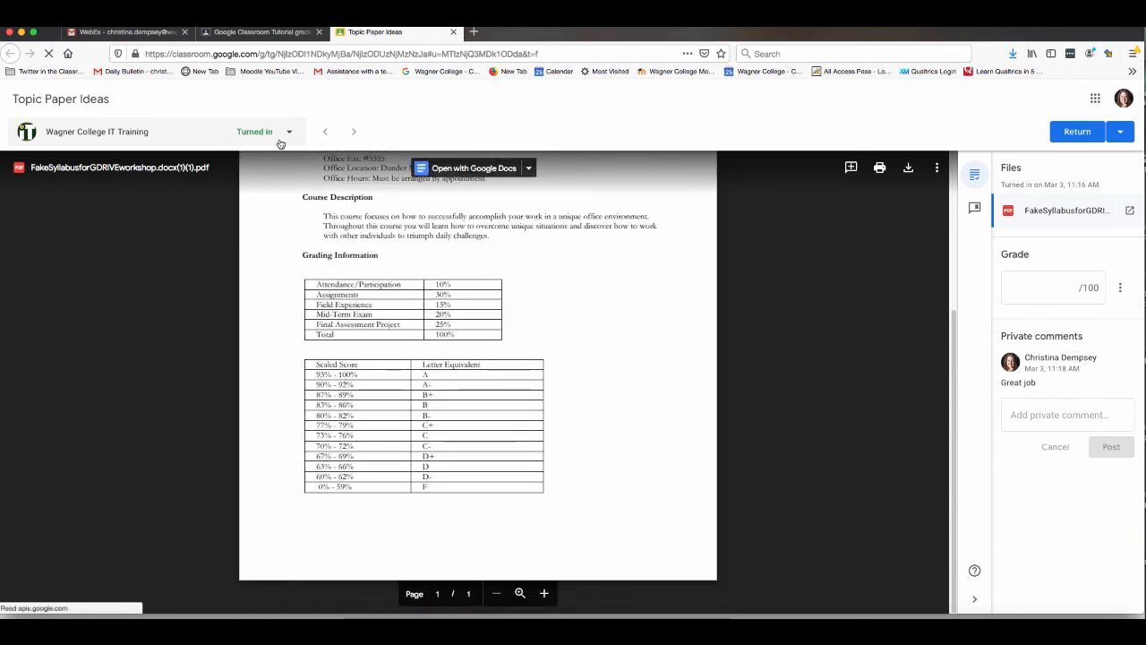
{"action": "left_click", "coordinate": [1069, 294]}
{"action": "type", "text": "85"}
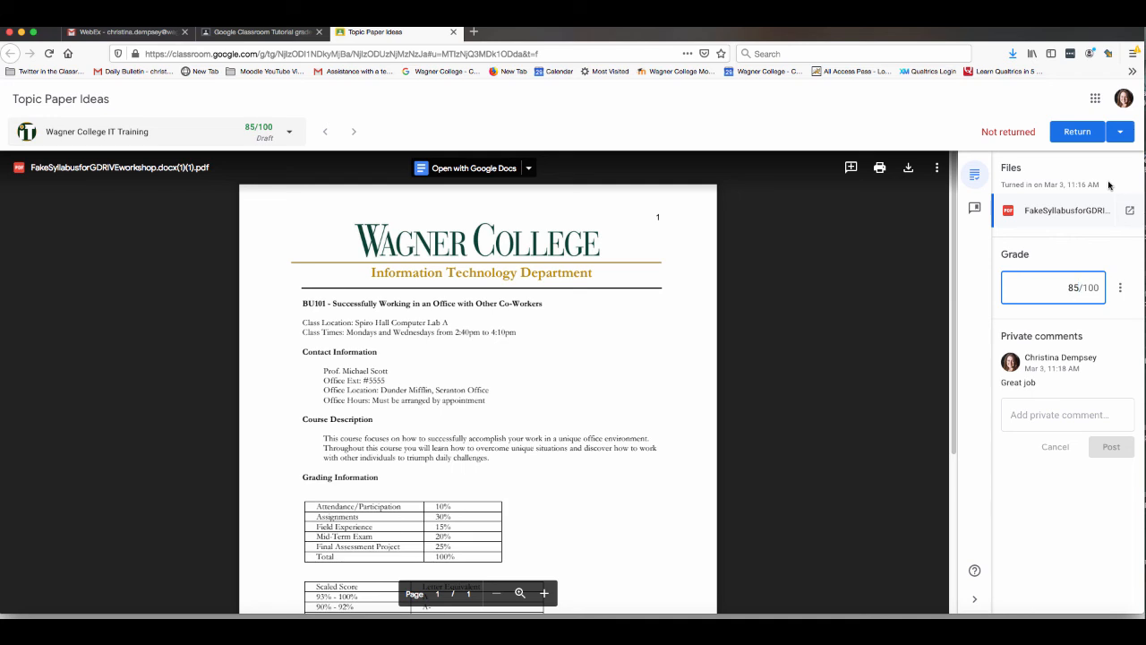
{"action": "left_click", "coordinate": [1078, 131]}
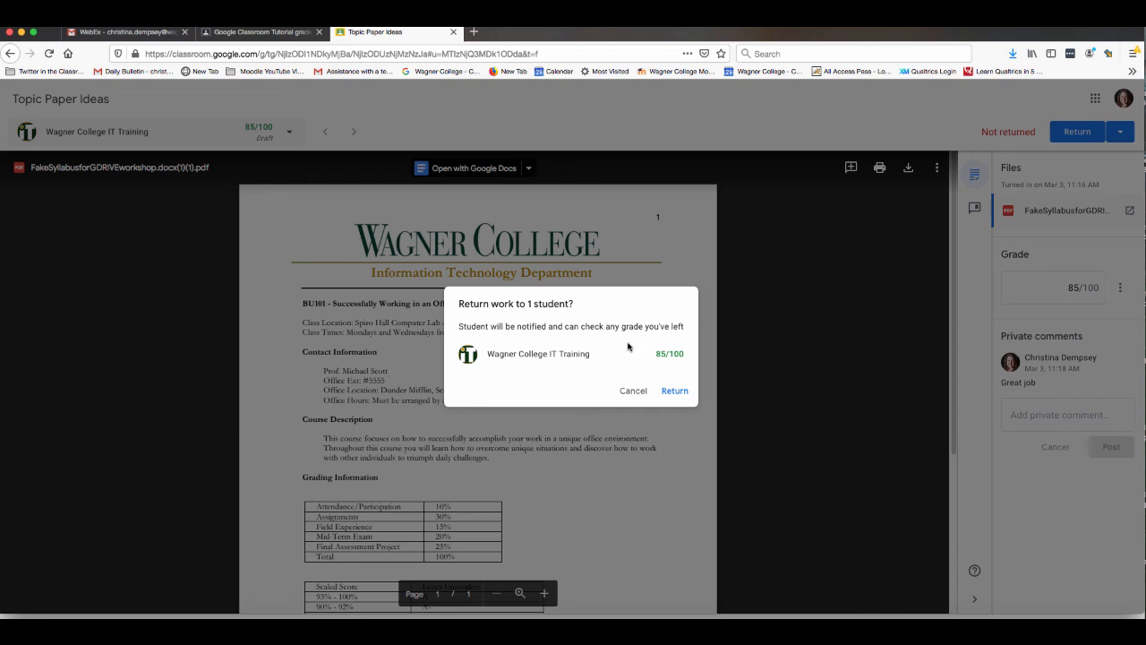
{"action": "left_click", "coordinate": [675, 392]}
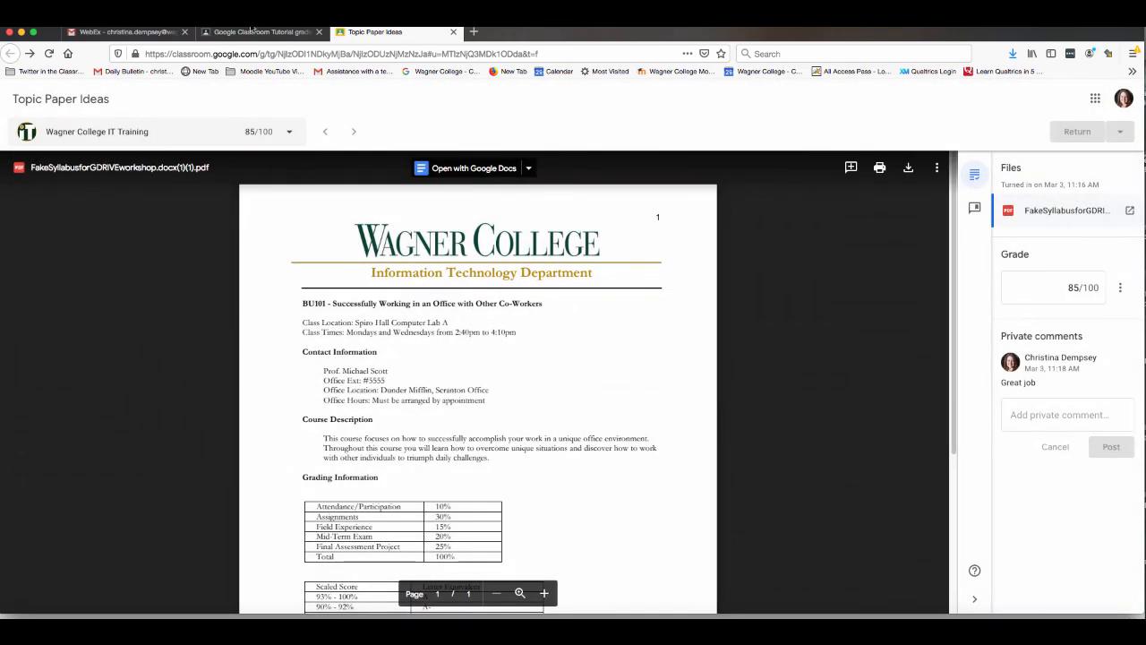
{"action": "left_click", "coordinate": [246, 31]}
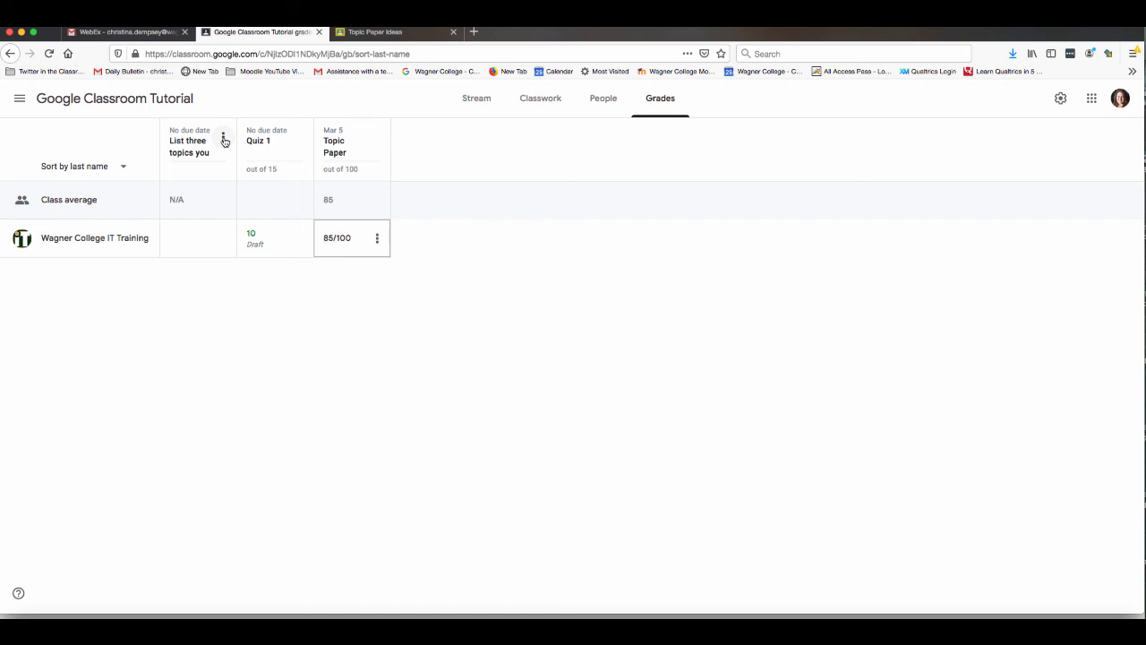
{"action": "left_click", "coordinate": [576, 230]}
Open the class settings and check the options available for the class code.
{"action": "left_click", "coordinate": [1058, 99]}
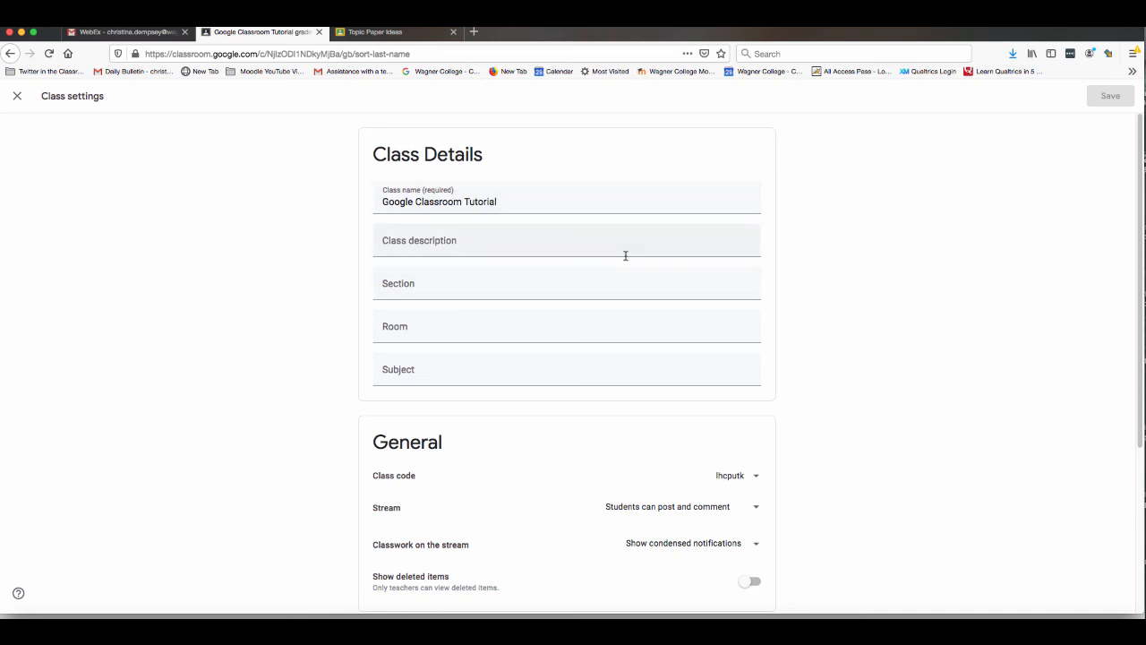
{"action": "scroll", "coordinate": [617, 251], "scroll_direction": "down", "scroll_amount": 2}
{"action": "scroll", "coordinate": [498, 461], "scroll_direction": "down", "scroll_amount": 2}
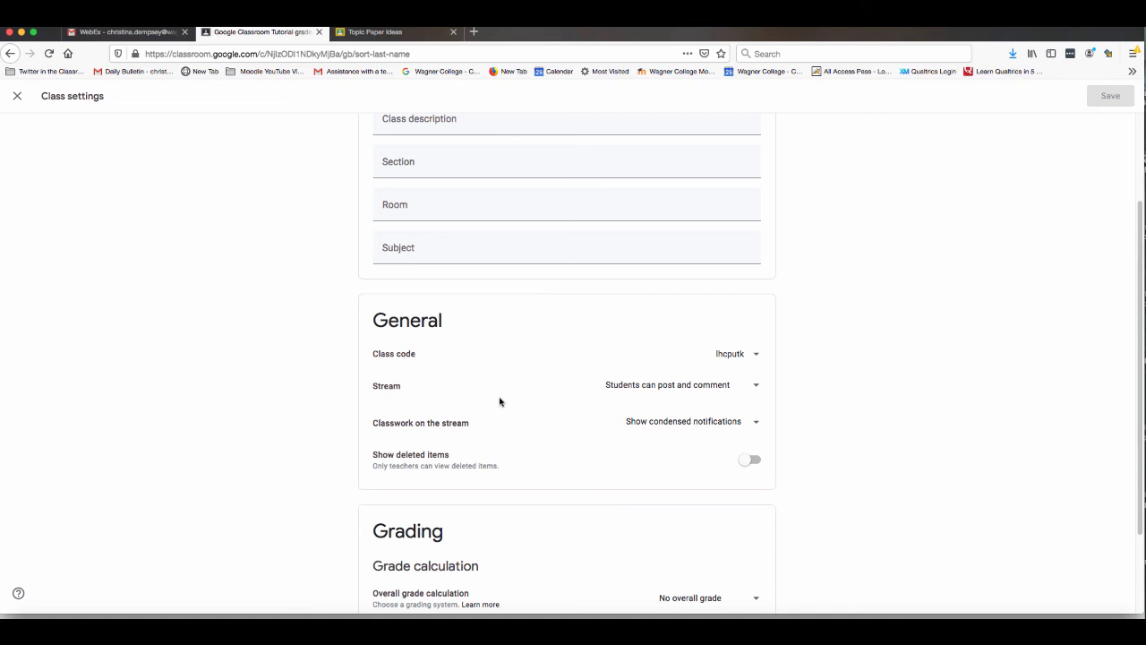
{"action": "left_click", "coordinate": [750, 358]}
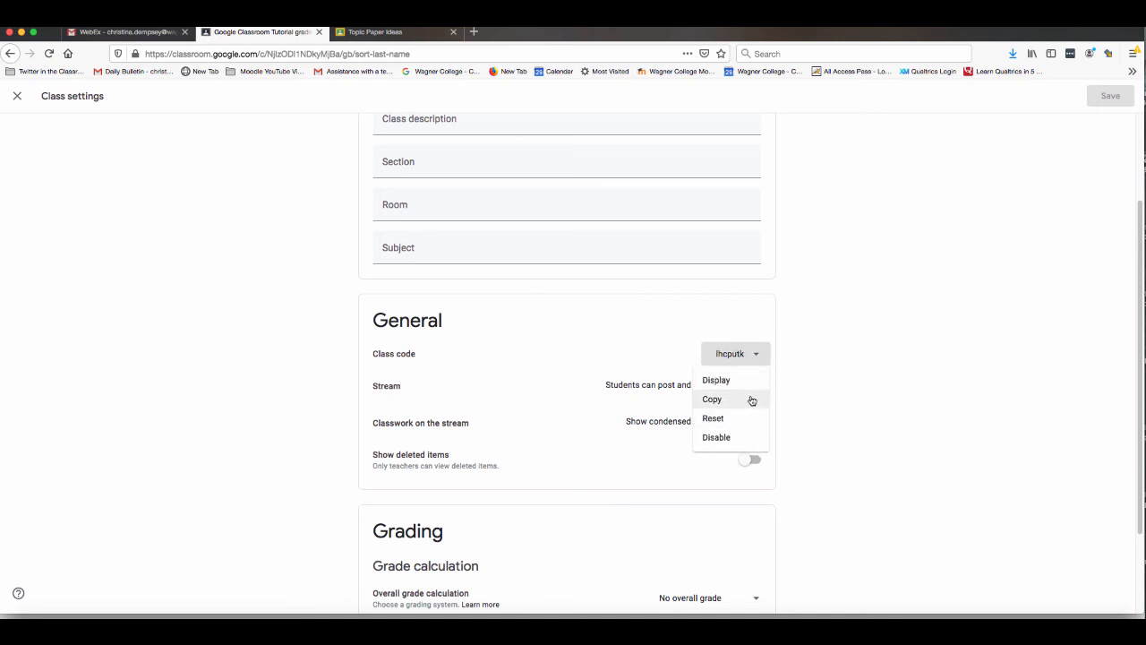
{"action": "left_click", "coordinate": [852, 366]}
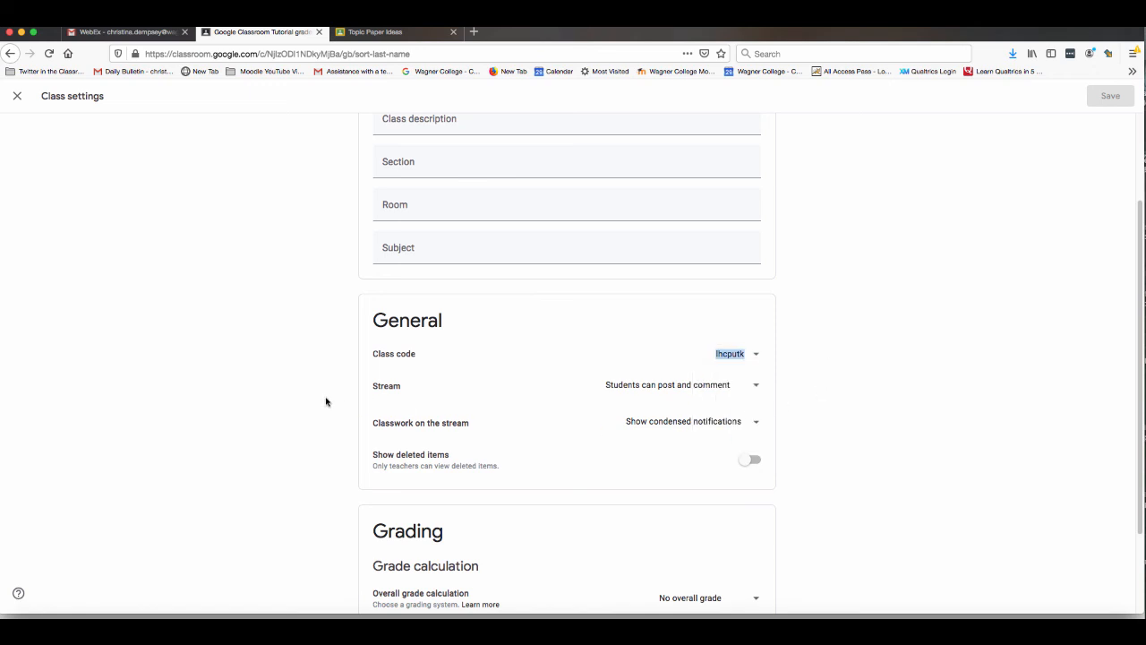
Check the options for who can post on the stream and how classwork notifications appear there, leaving both settings as they are.
{"action": "scroll", "coordinate": [427, 430], "scroll_direction": "down", "scroll_amount": 1}
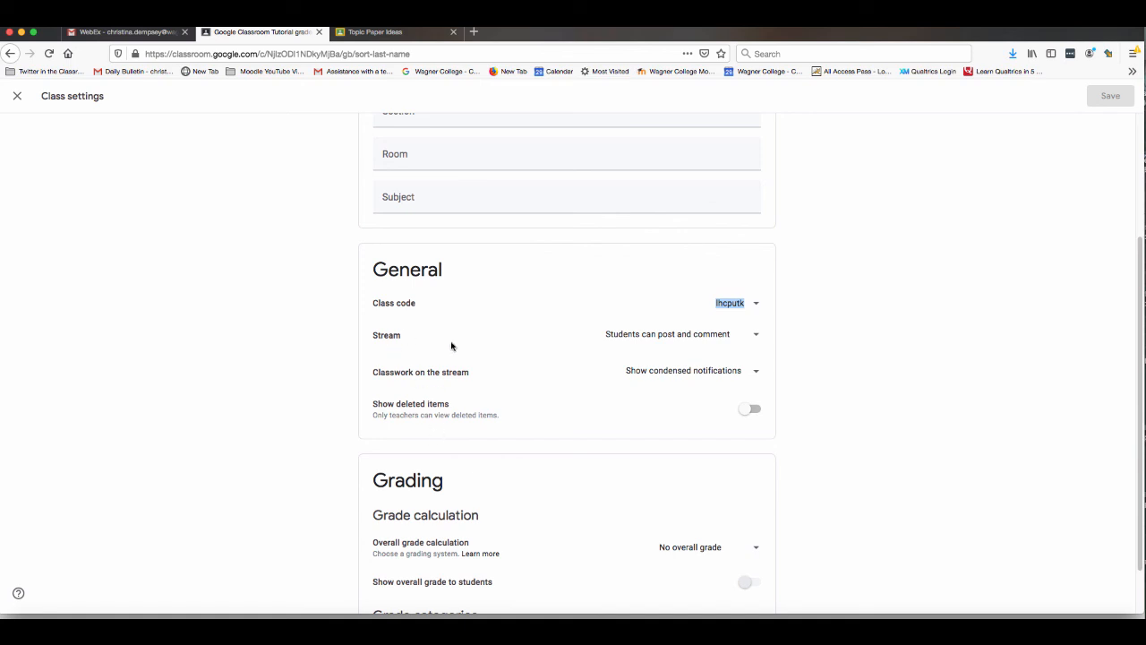
{"action": "left_click", "coordinate": [752, 336]}
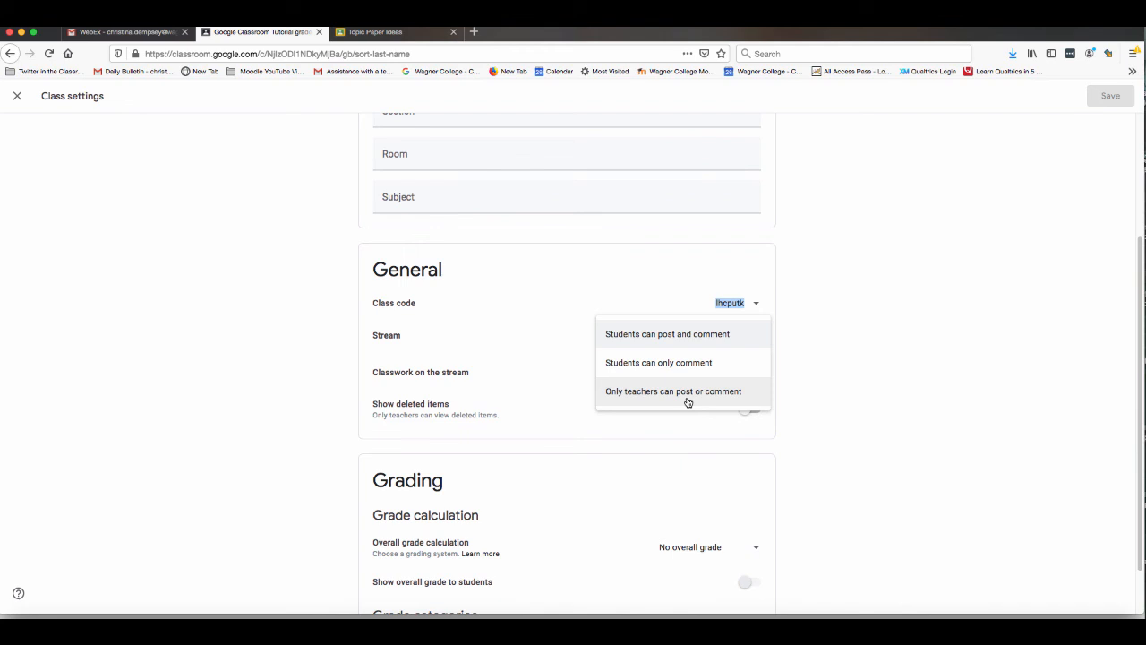
{"action": "left_click", "coordinate": [825, 339]}
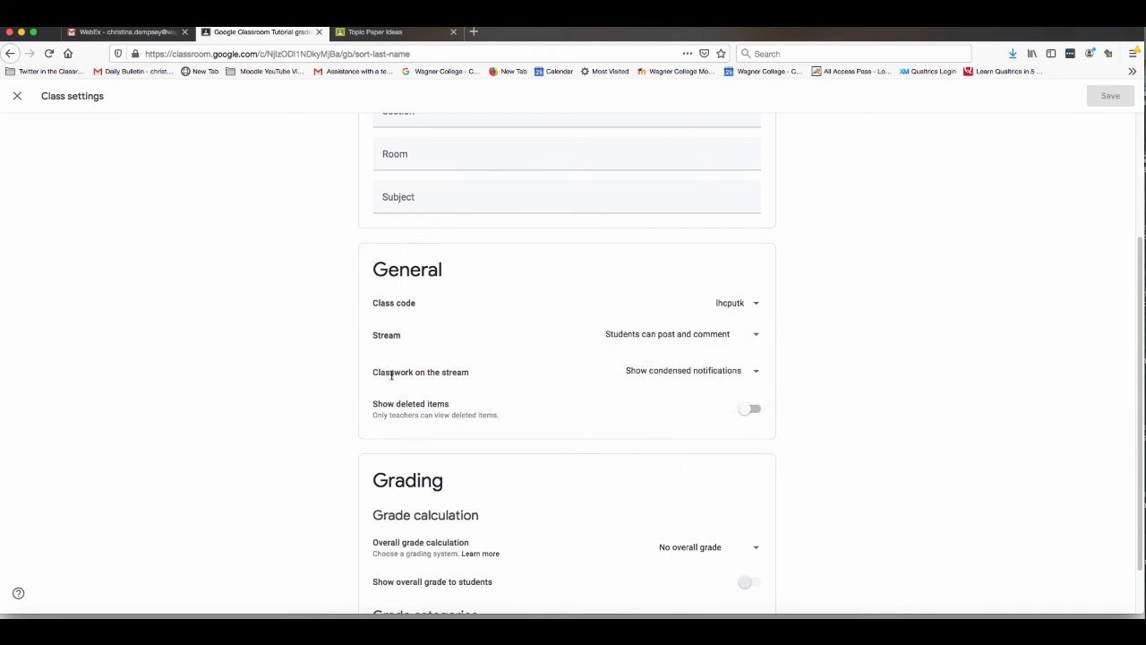
{"action": "left_click", "coordinate": [688, 372]}
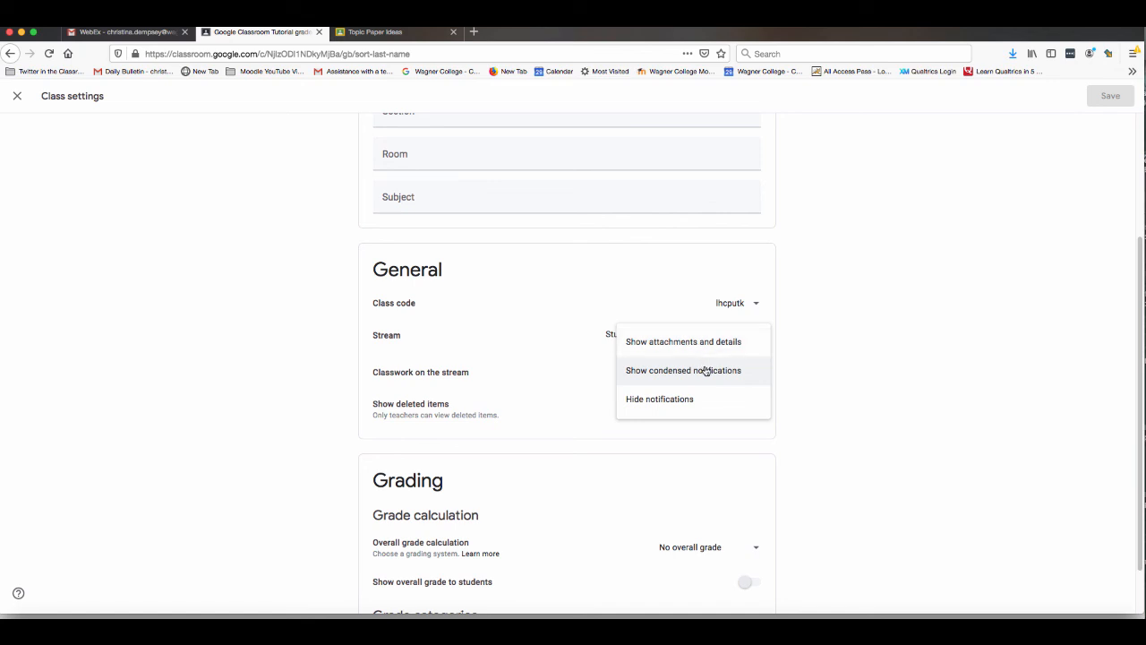
{"action": "left_click", "coordinate": [835, 367]}
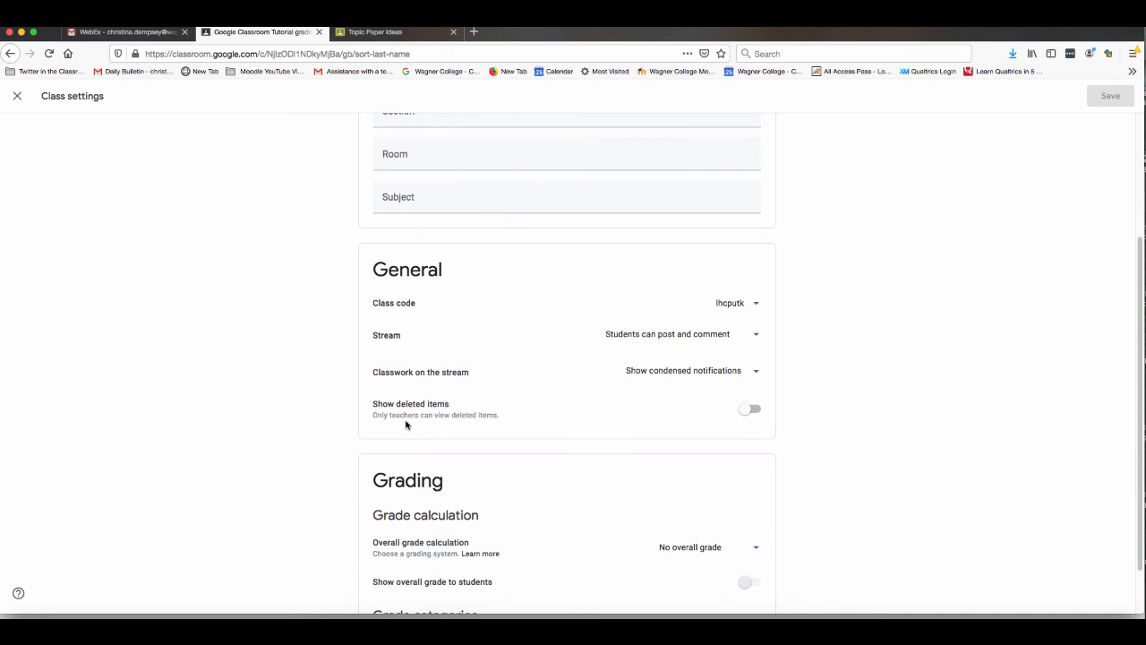
Set the class's overall grade calculation to Weighted by category.
{"action": "scroll", "coordinate": [406, 424], "scroll_direction": "down", "scroll_amount": 1}
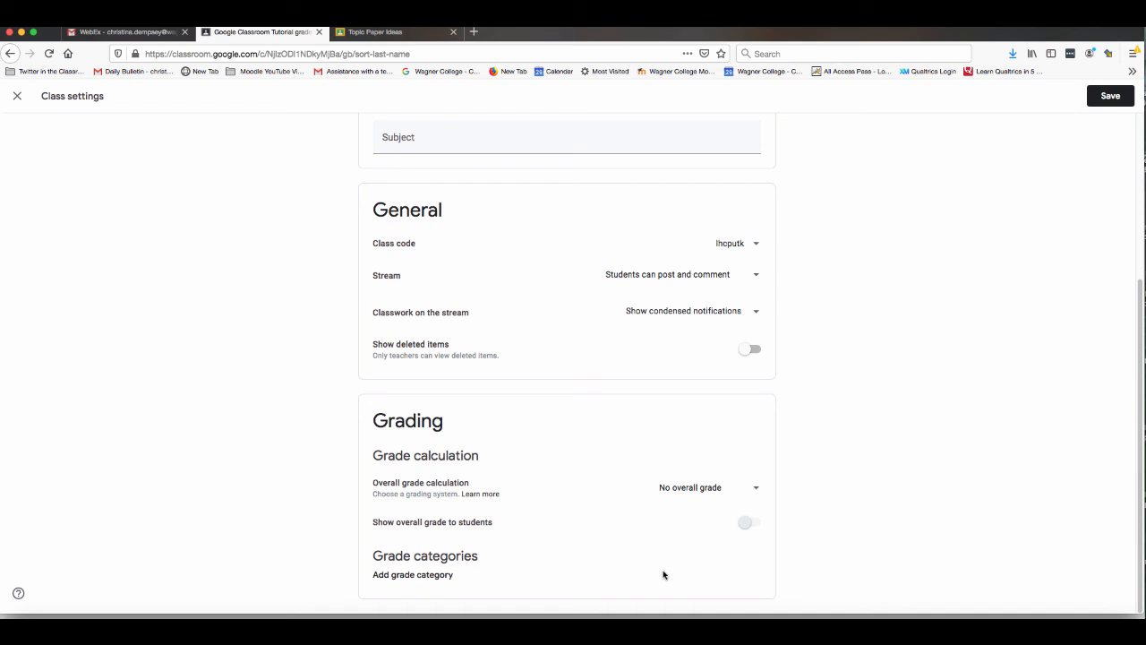
{"action": "left_click", "coordinate": [691, 487]}
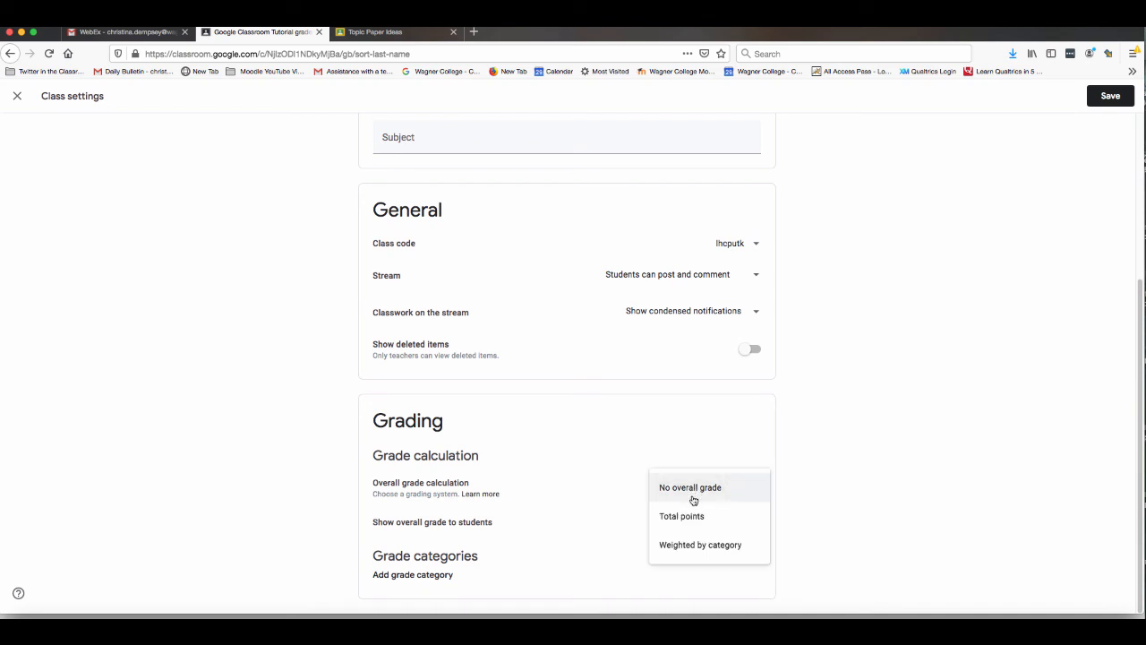
{"action": "left_click", "coordinate": [703, 548]}
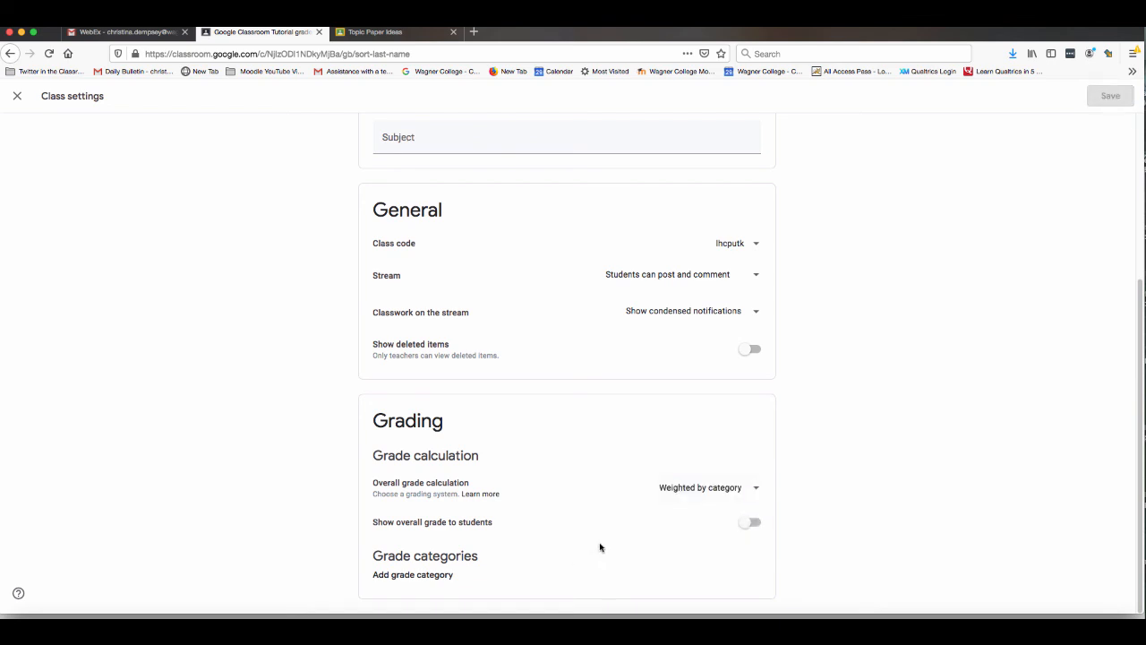
Add a grade category named Quizzes with a percentage of 15.
{"action": "left_click", "coordinate": [417, 575]}
{"action": "type", "text": "Writ"}
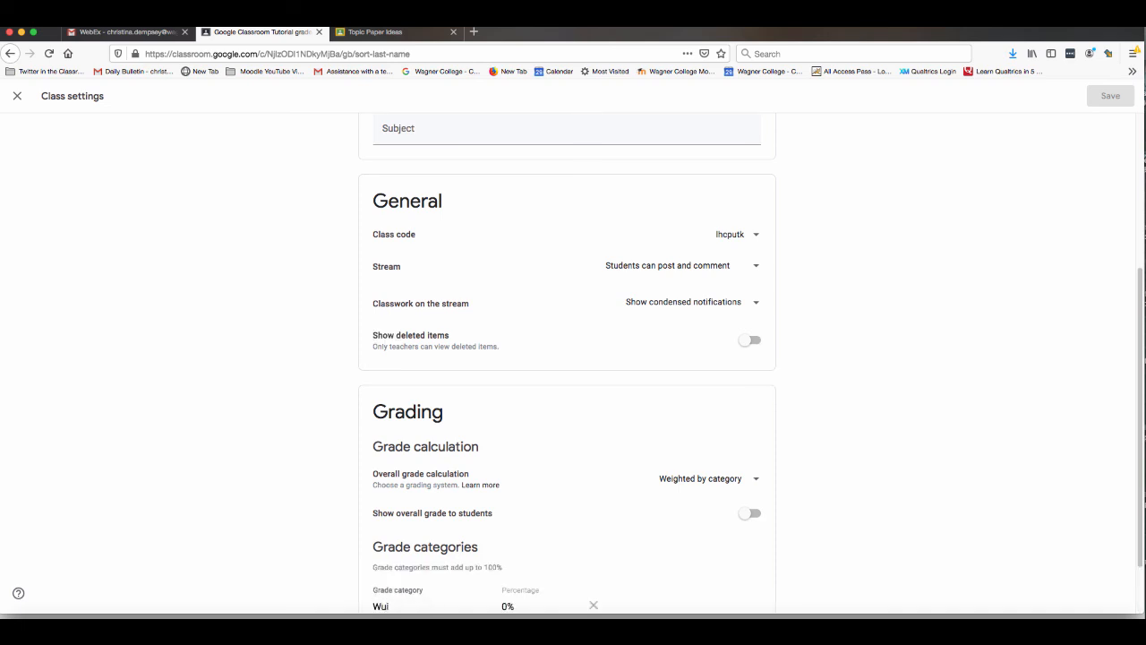
{"action": "key", "text": "BackSpace"}
{"action": "key", "text": "BackSpace"}
{"action": "key", "text": "BackSpace"}
{"action": "key", "text": "BackSpace"}
{"action": "type", "text": "Quizzes"}
{"action": "scroll", "coordinate": [526, 492], "scroll_direction": "down", "scroll_amount": 2}
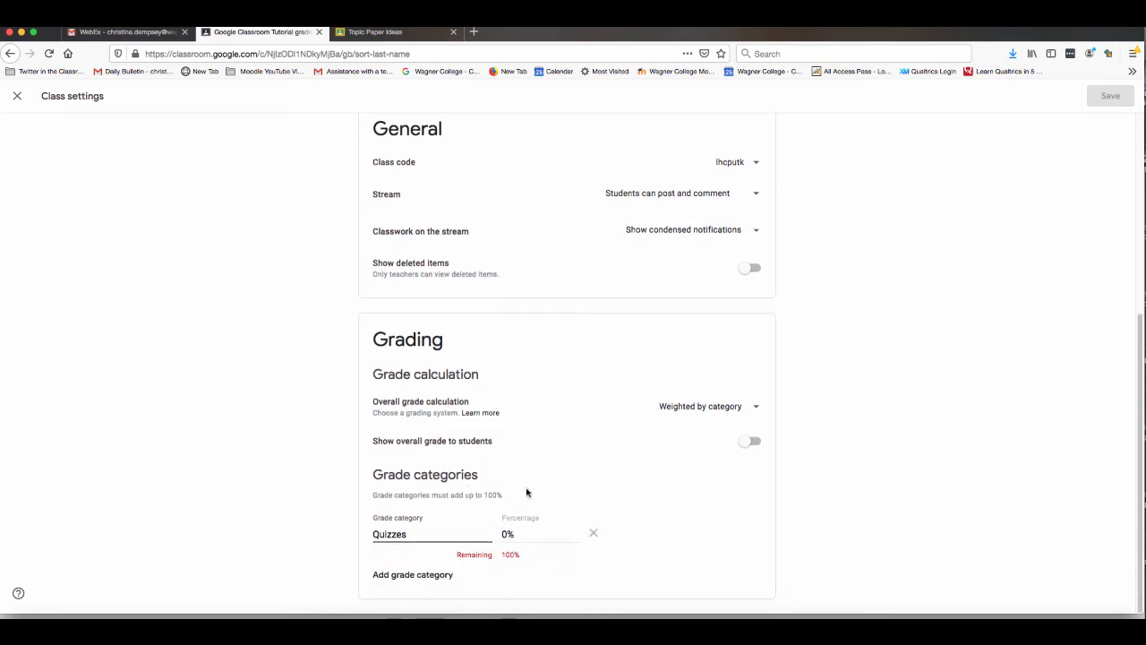
{"action": "left_click", "coordinate": [513, 533]}
{"action": "key", "text": "BackSpace"}
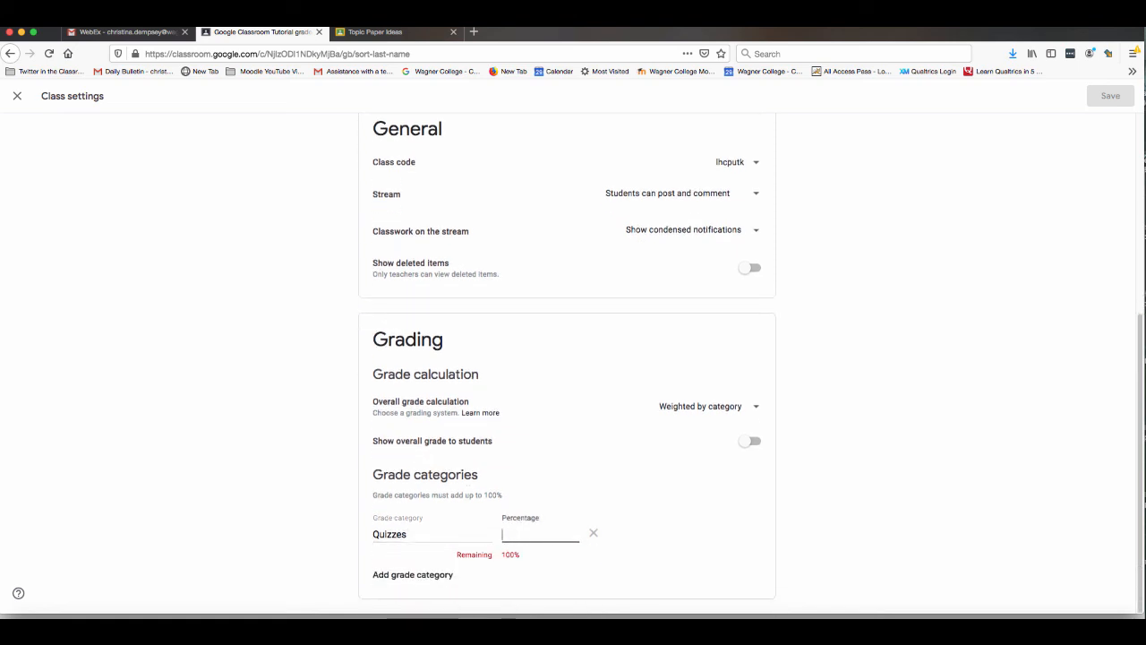
{"action": "type", "text": "15"}
{"action": "scroll", "coordinate": [293, 406], "scroll_direction": "up", "scroll_amount": 4}
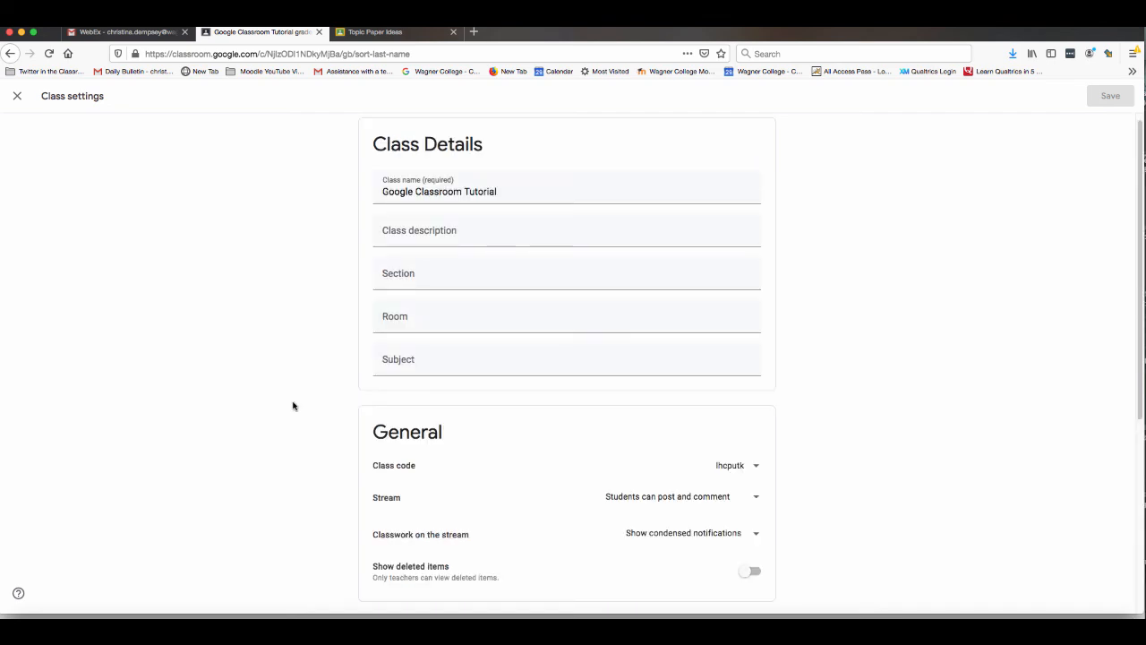